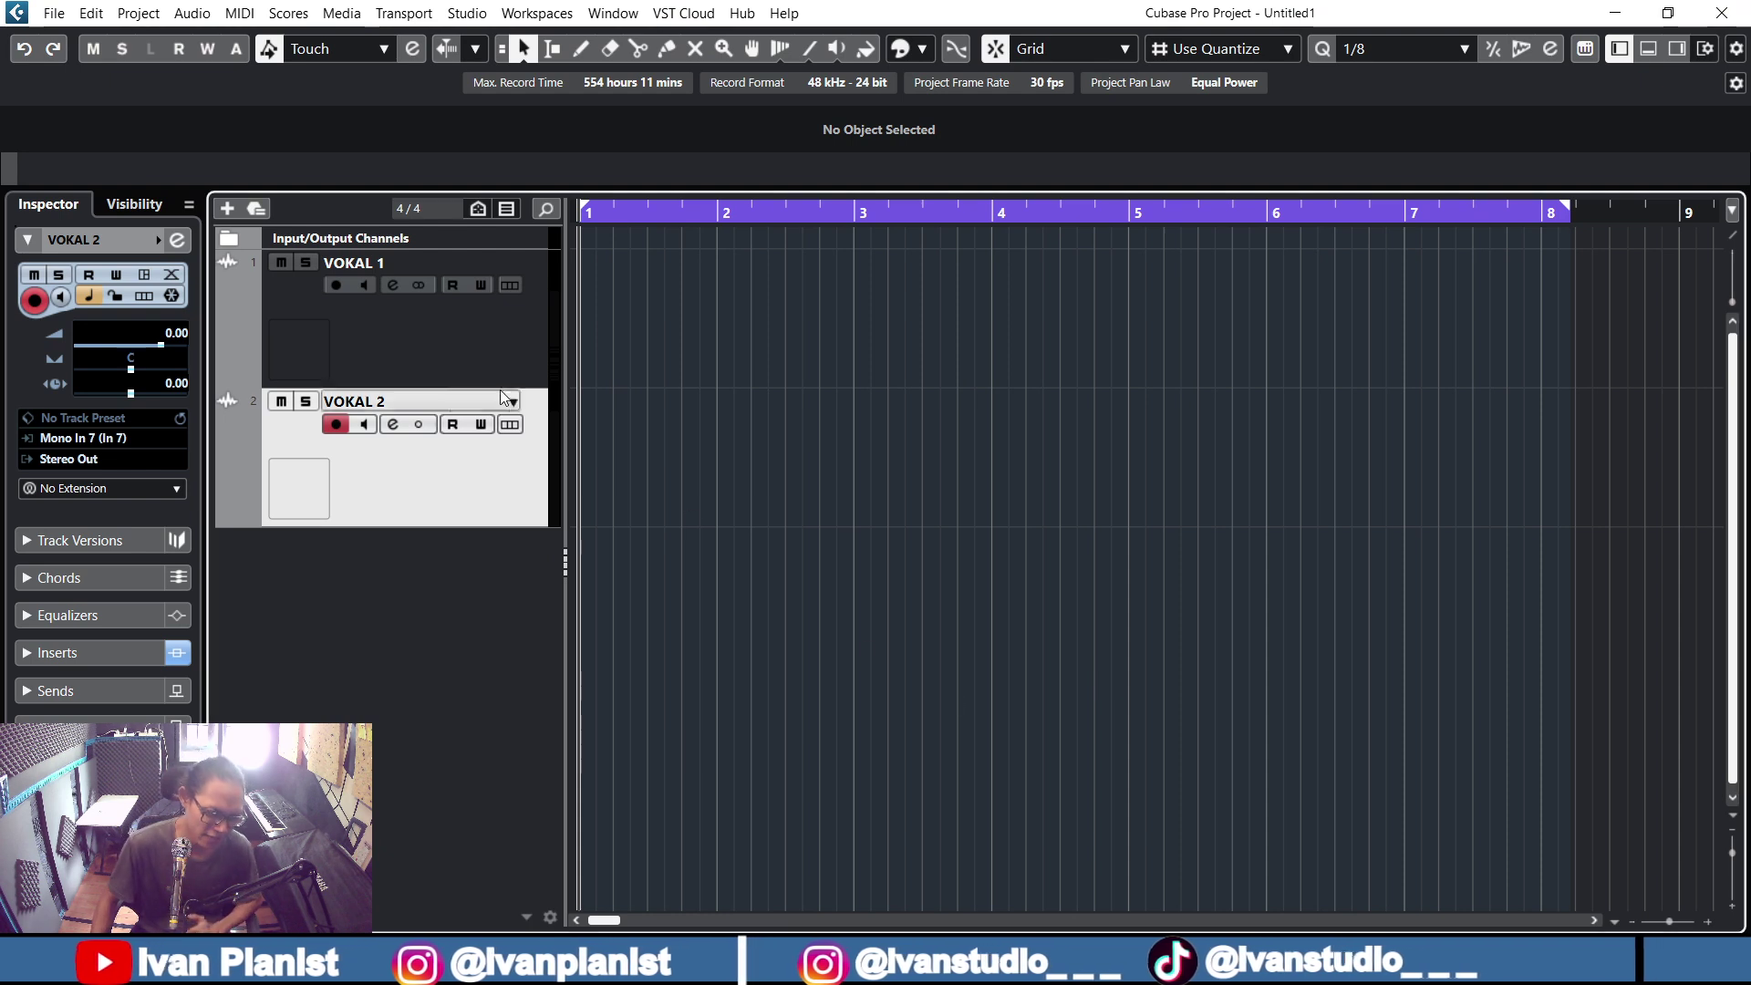
- Select the VOKAL 1 and VOKAL 2 tracks alternately to compare them, ending on VOKAL 2
left_click(531, 482)
left_click(483, 368)
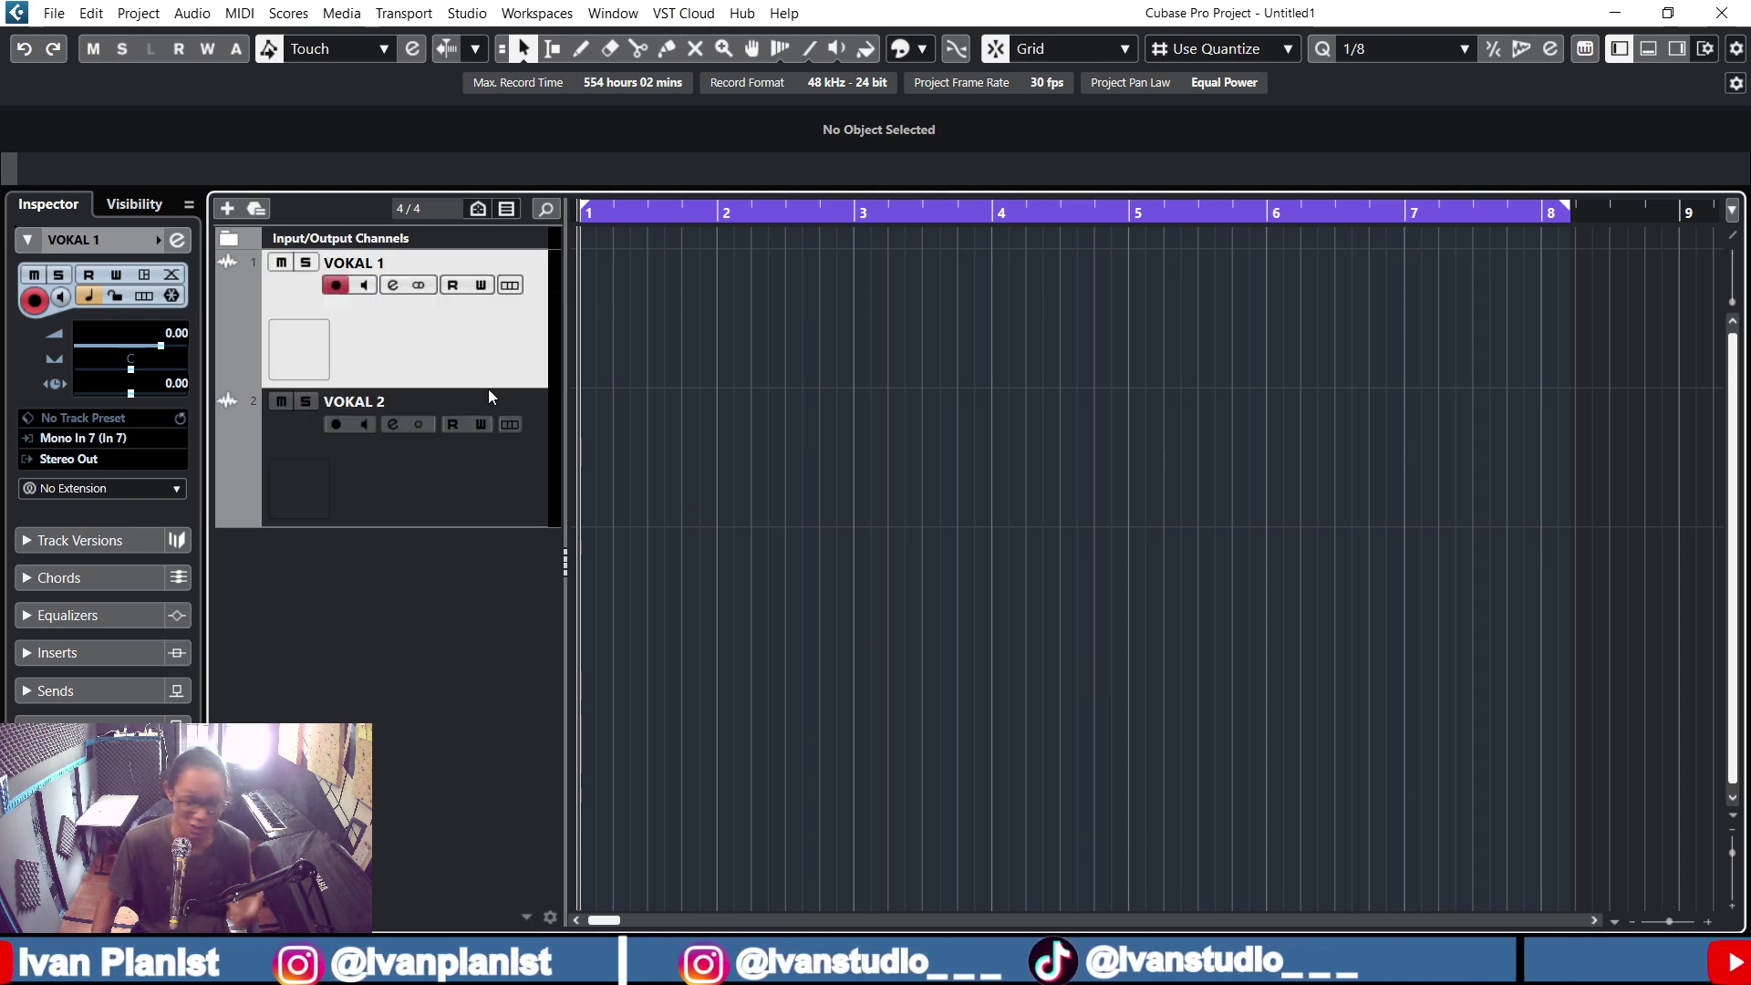
left_click(528, 495)
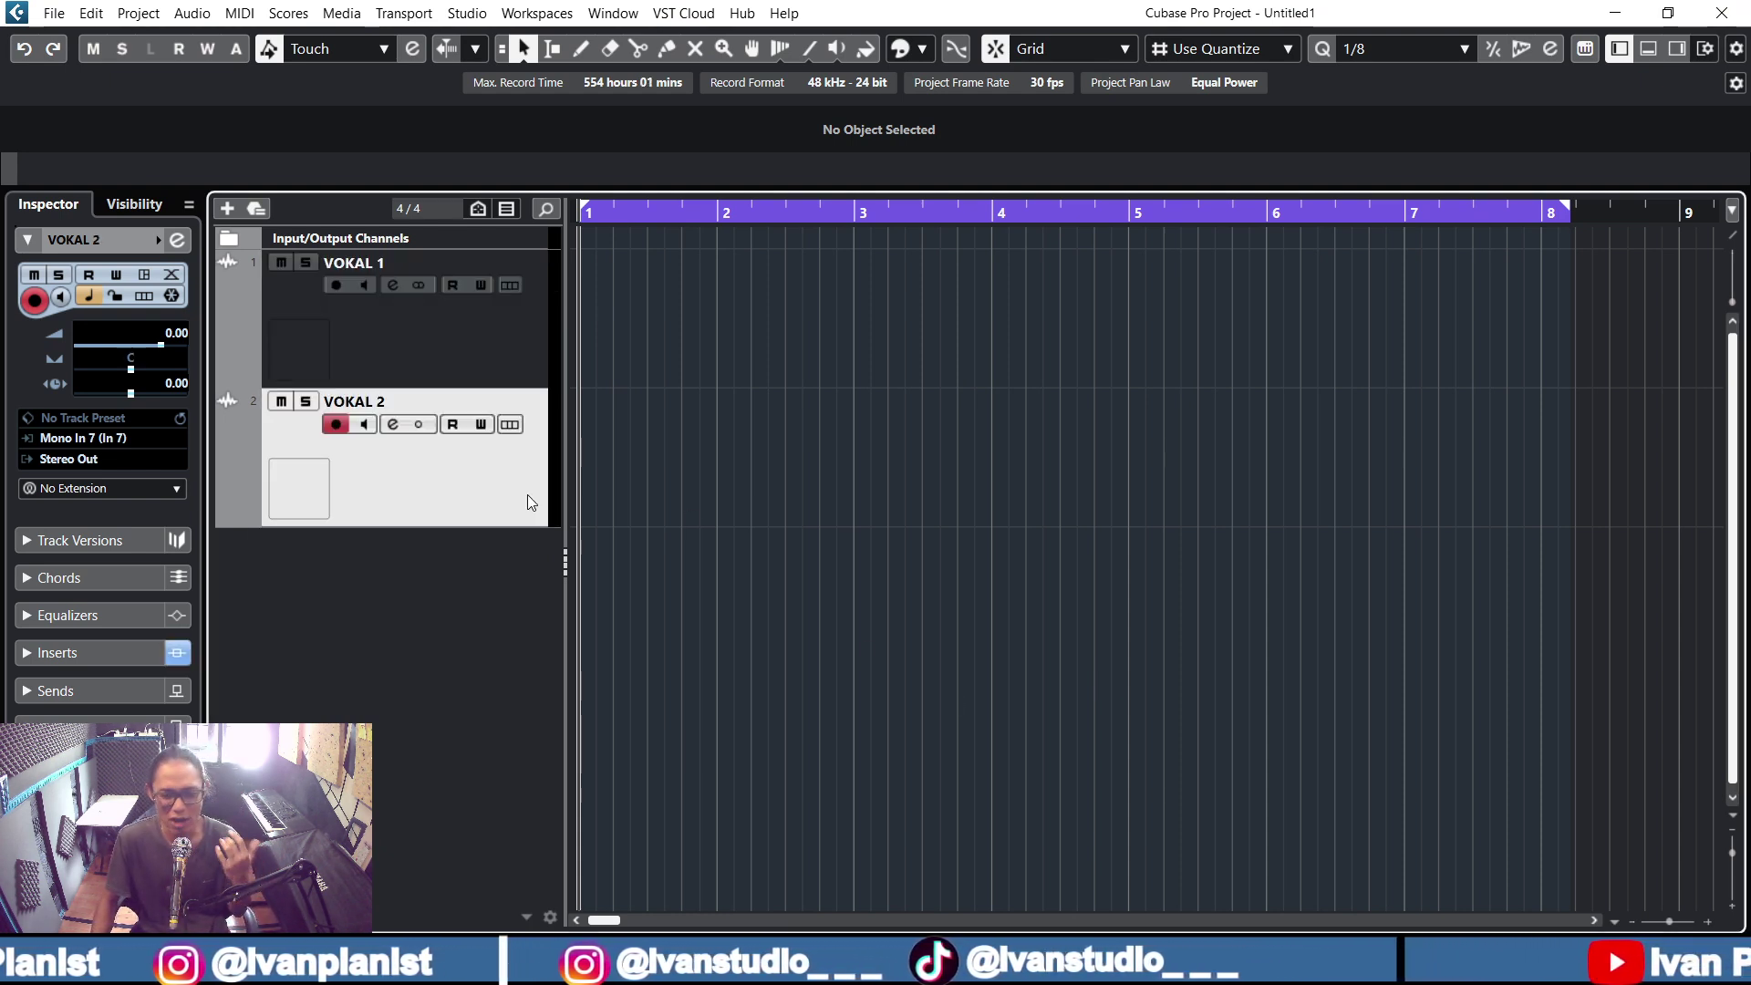
- Search the plug-ins for VOKAL 2's first insert slot for "2A", and close the track's channel settings
left_click(1733, 871)
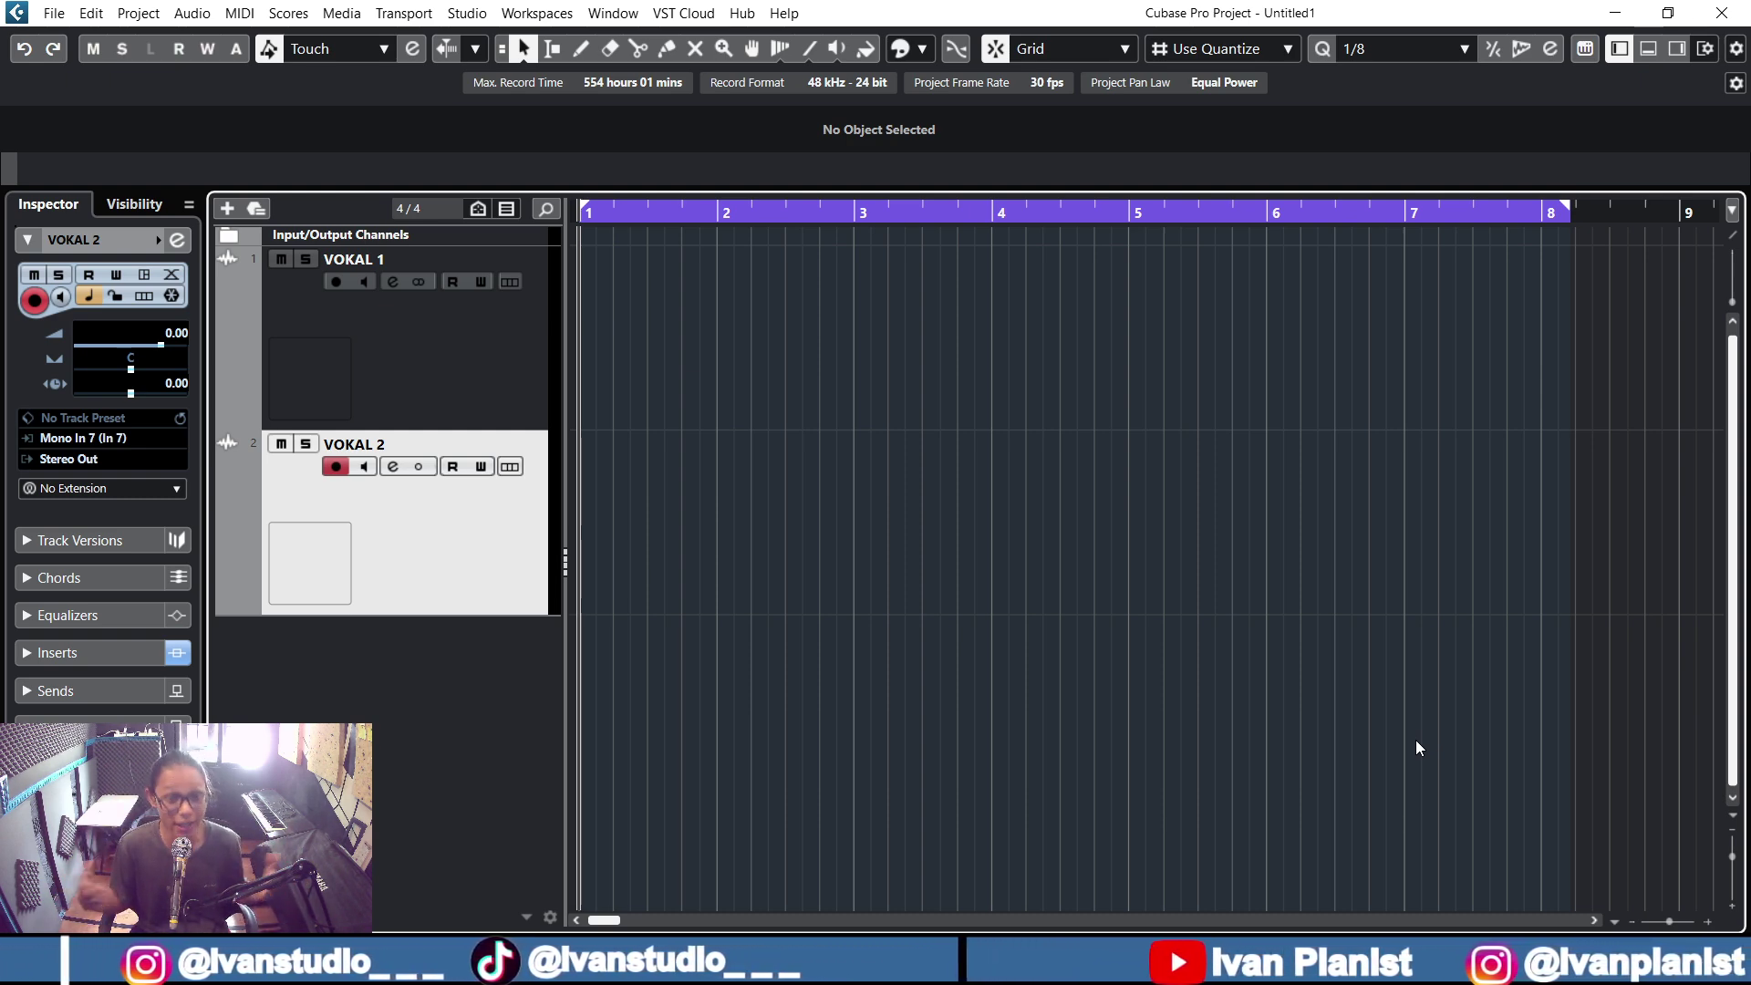
left_click(394, 465)
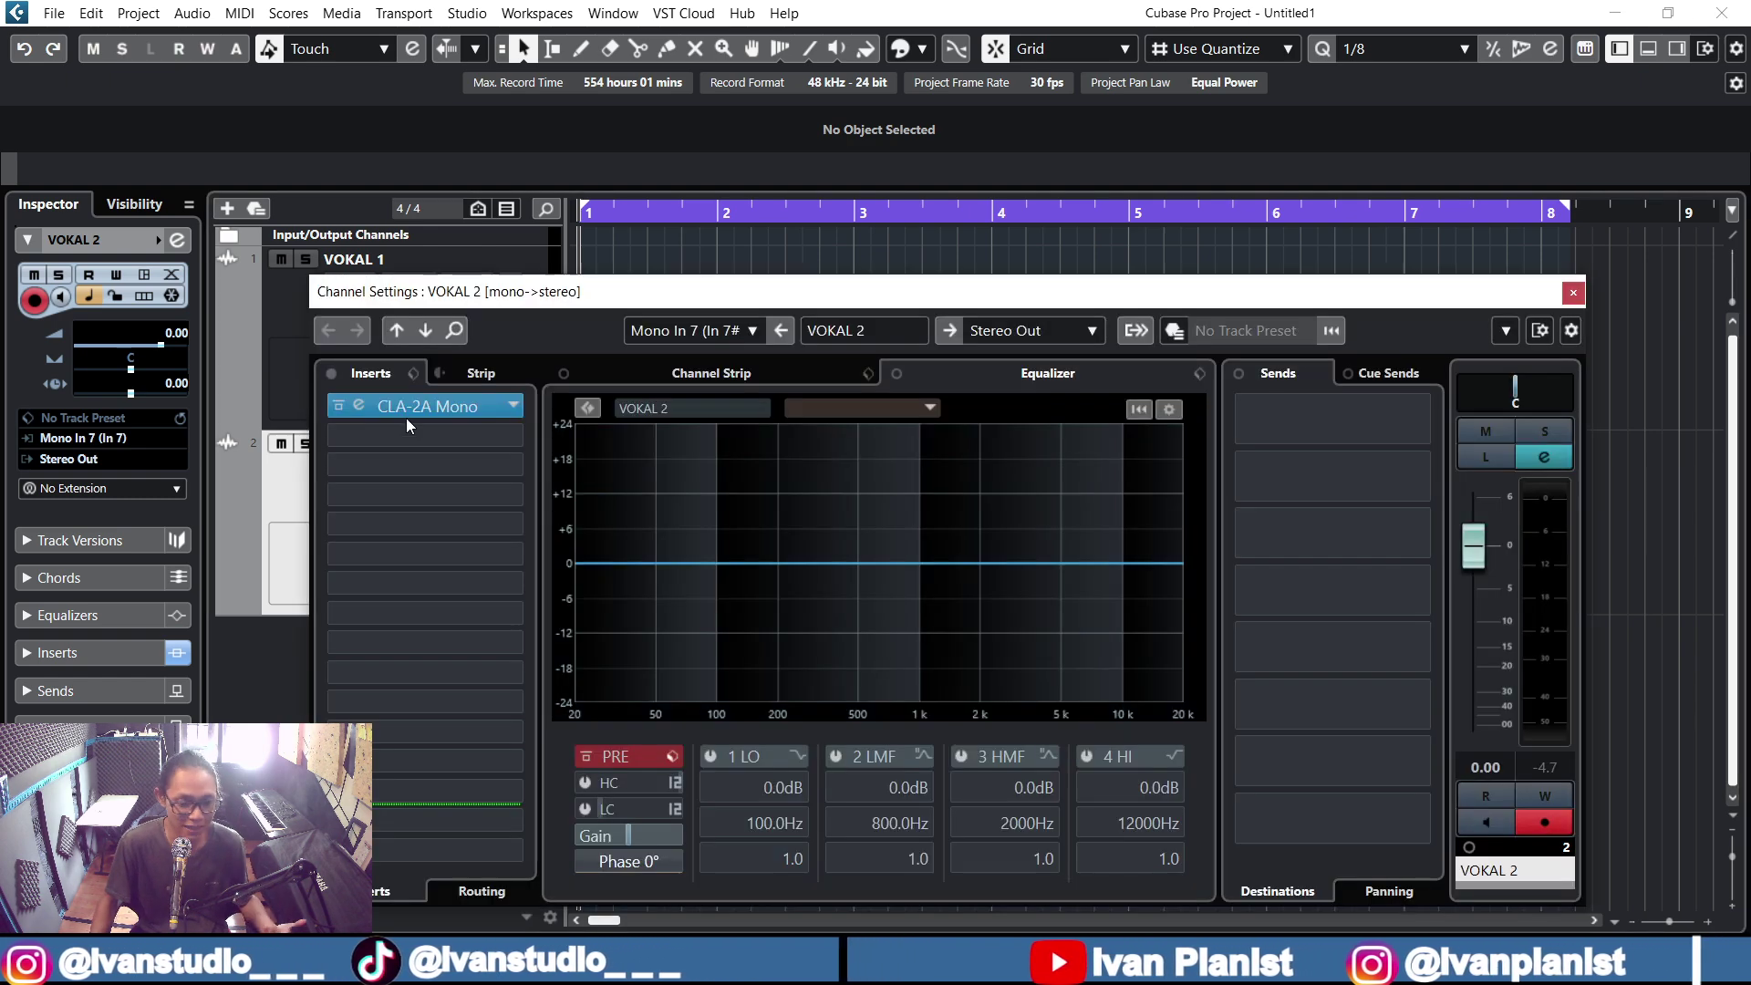
left_click(507, 405)
type("cla")
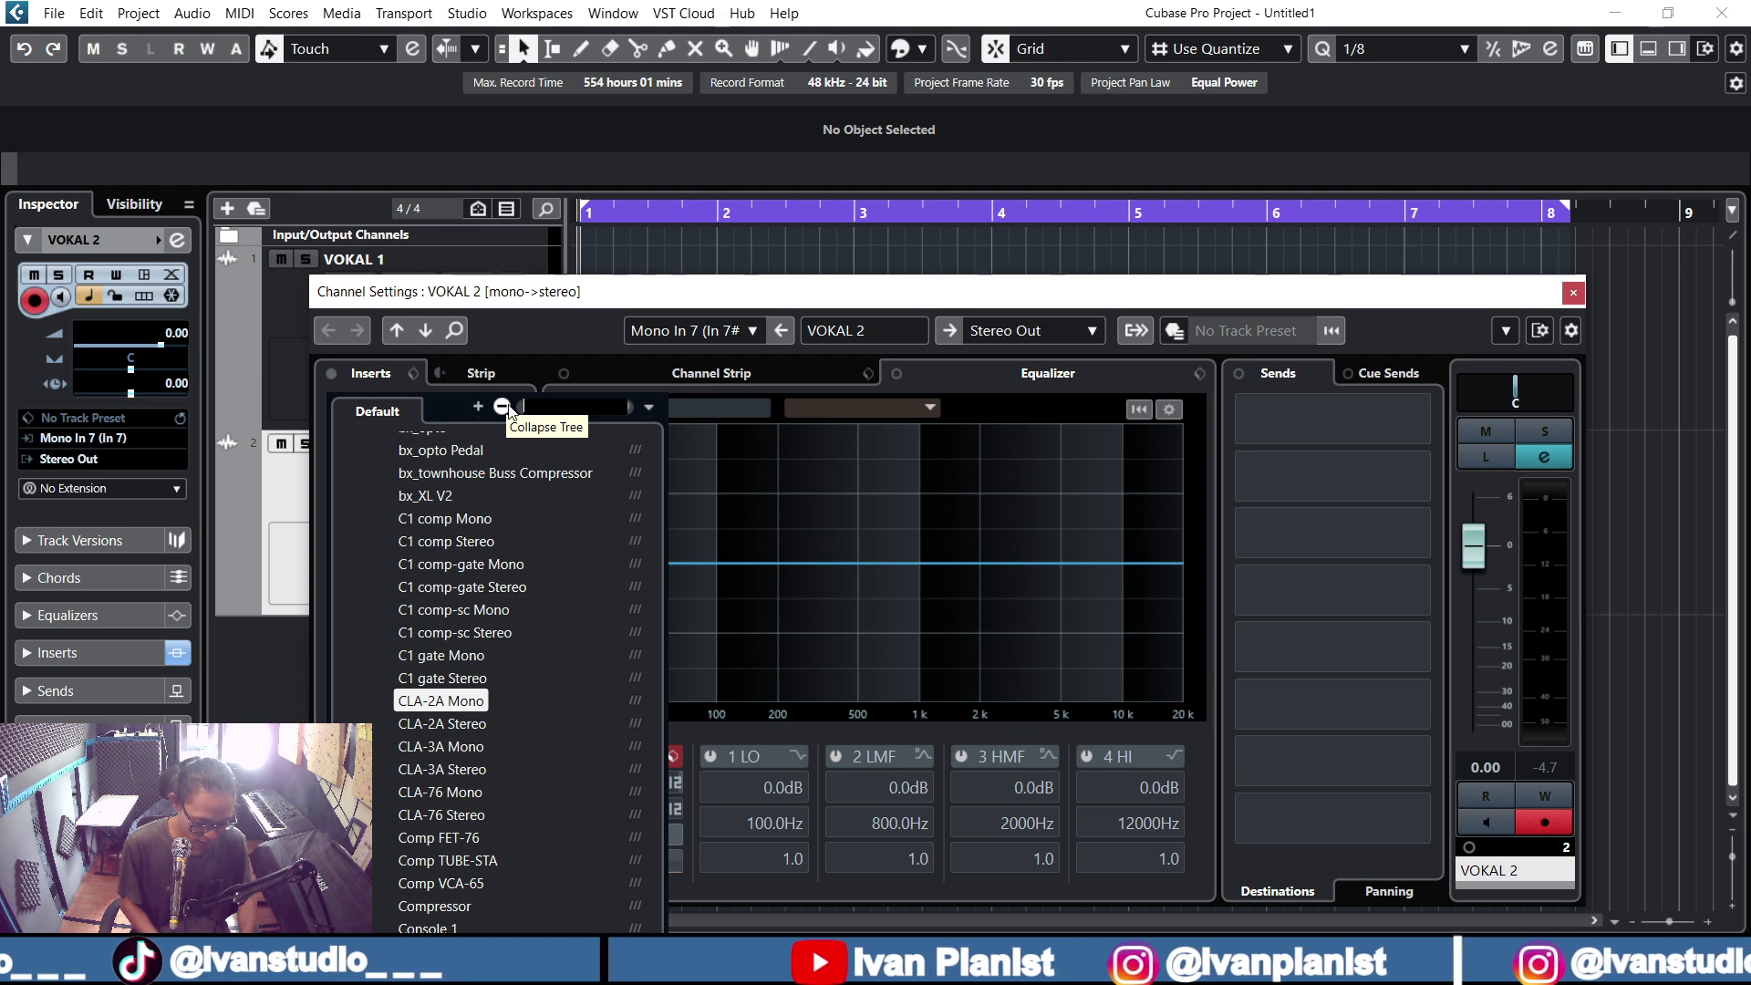
type("2A")
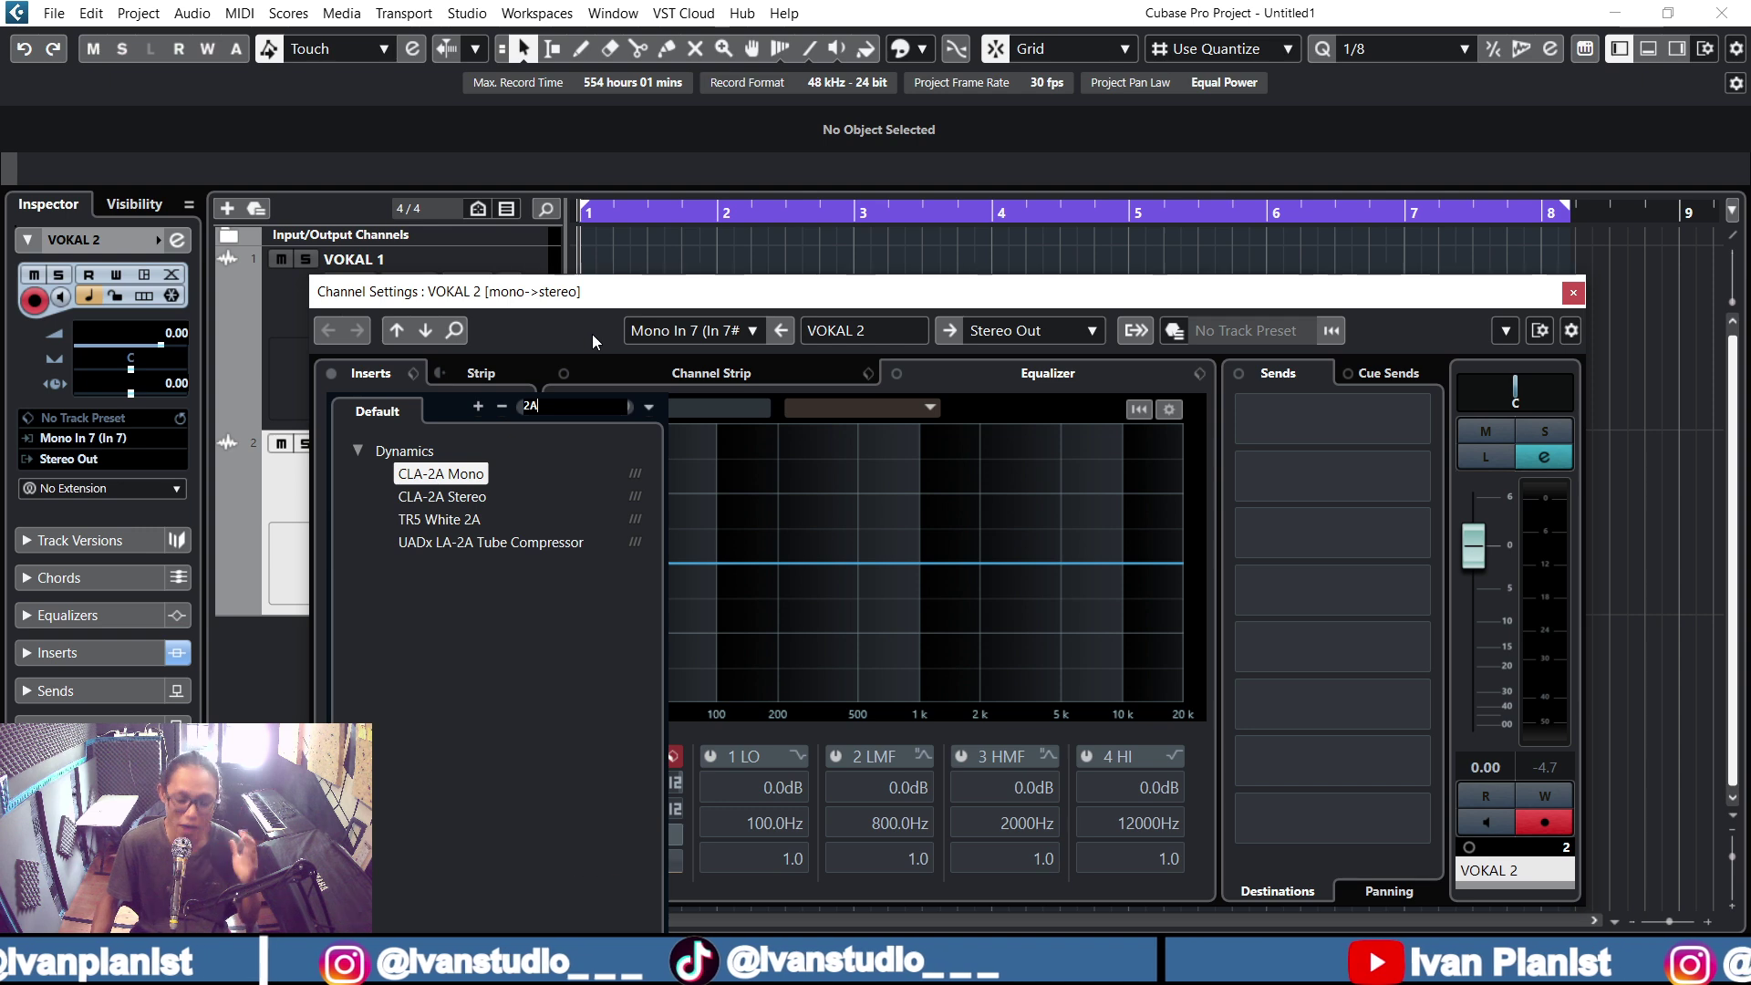
key("Return")
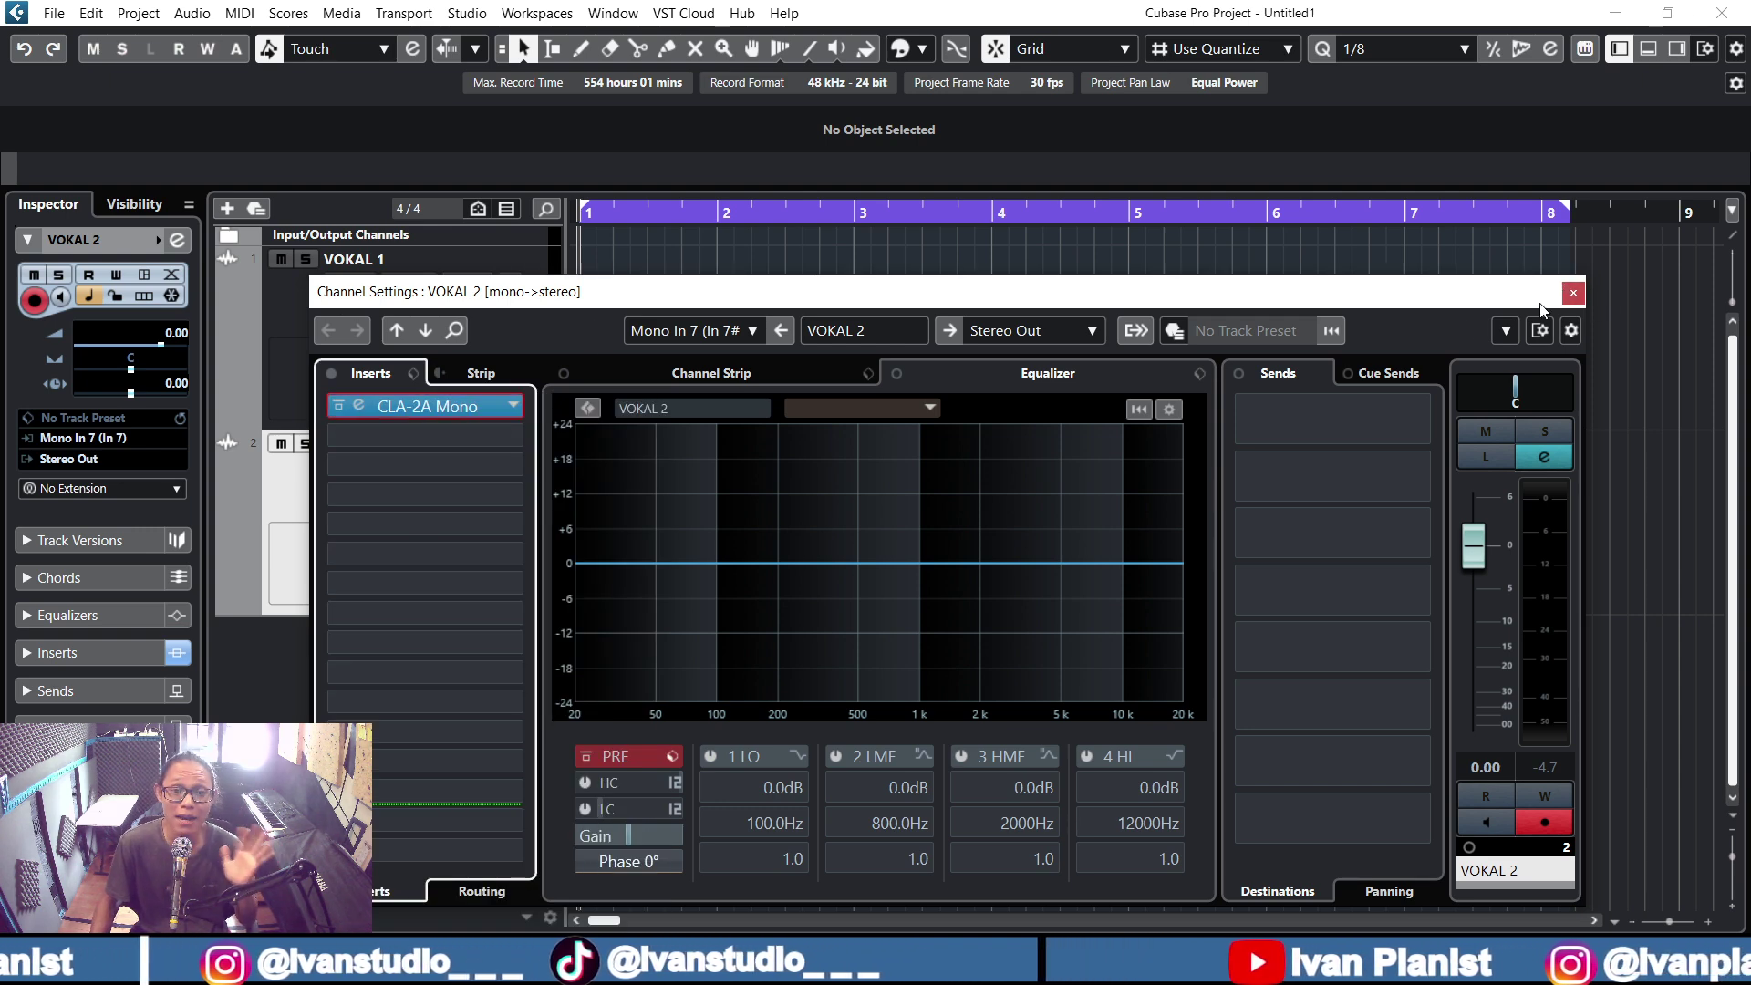
left_click(1572, 295)
- Begin adding an audio track and try the mono hardware inputs In 1, In 2 and In 3 in turn
right_click(452, 714)
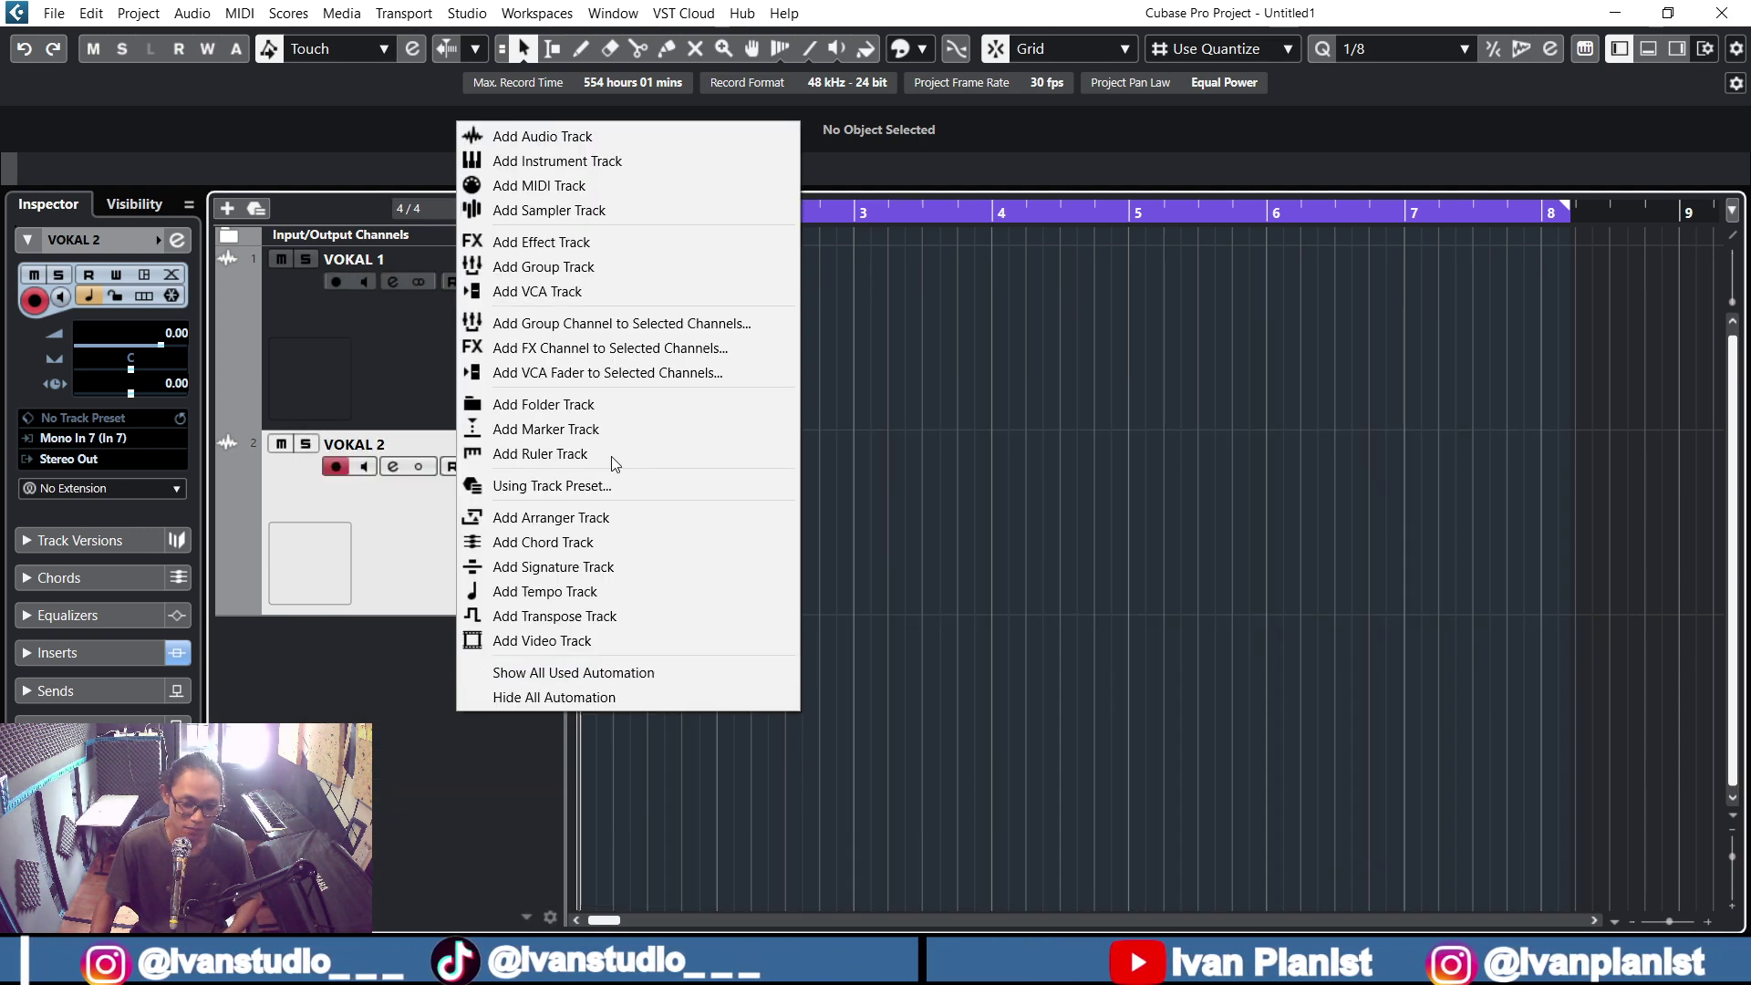
left_click(600, 137)
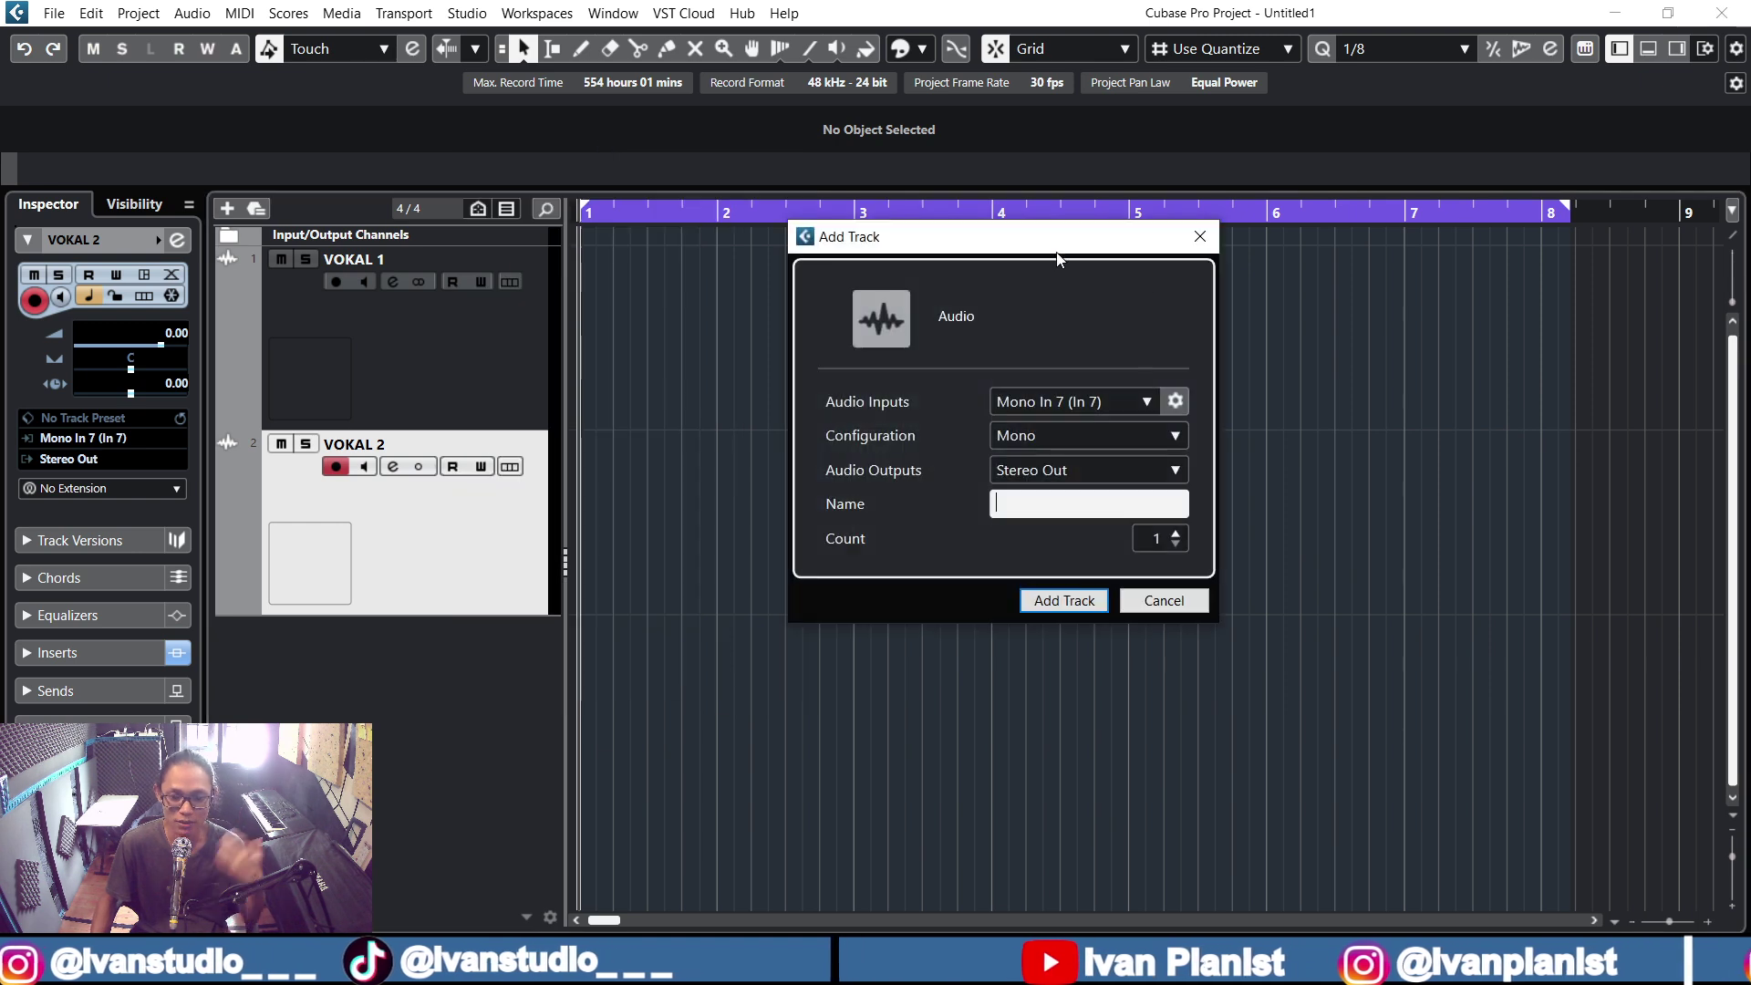
left_click(1129, 398)
left_click(1121, 529)
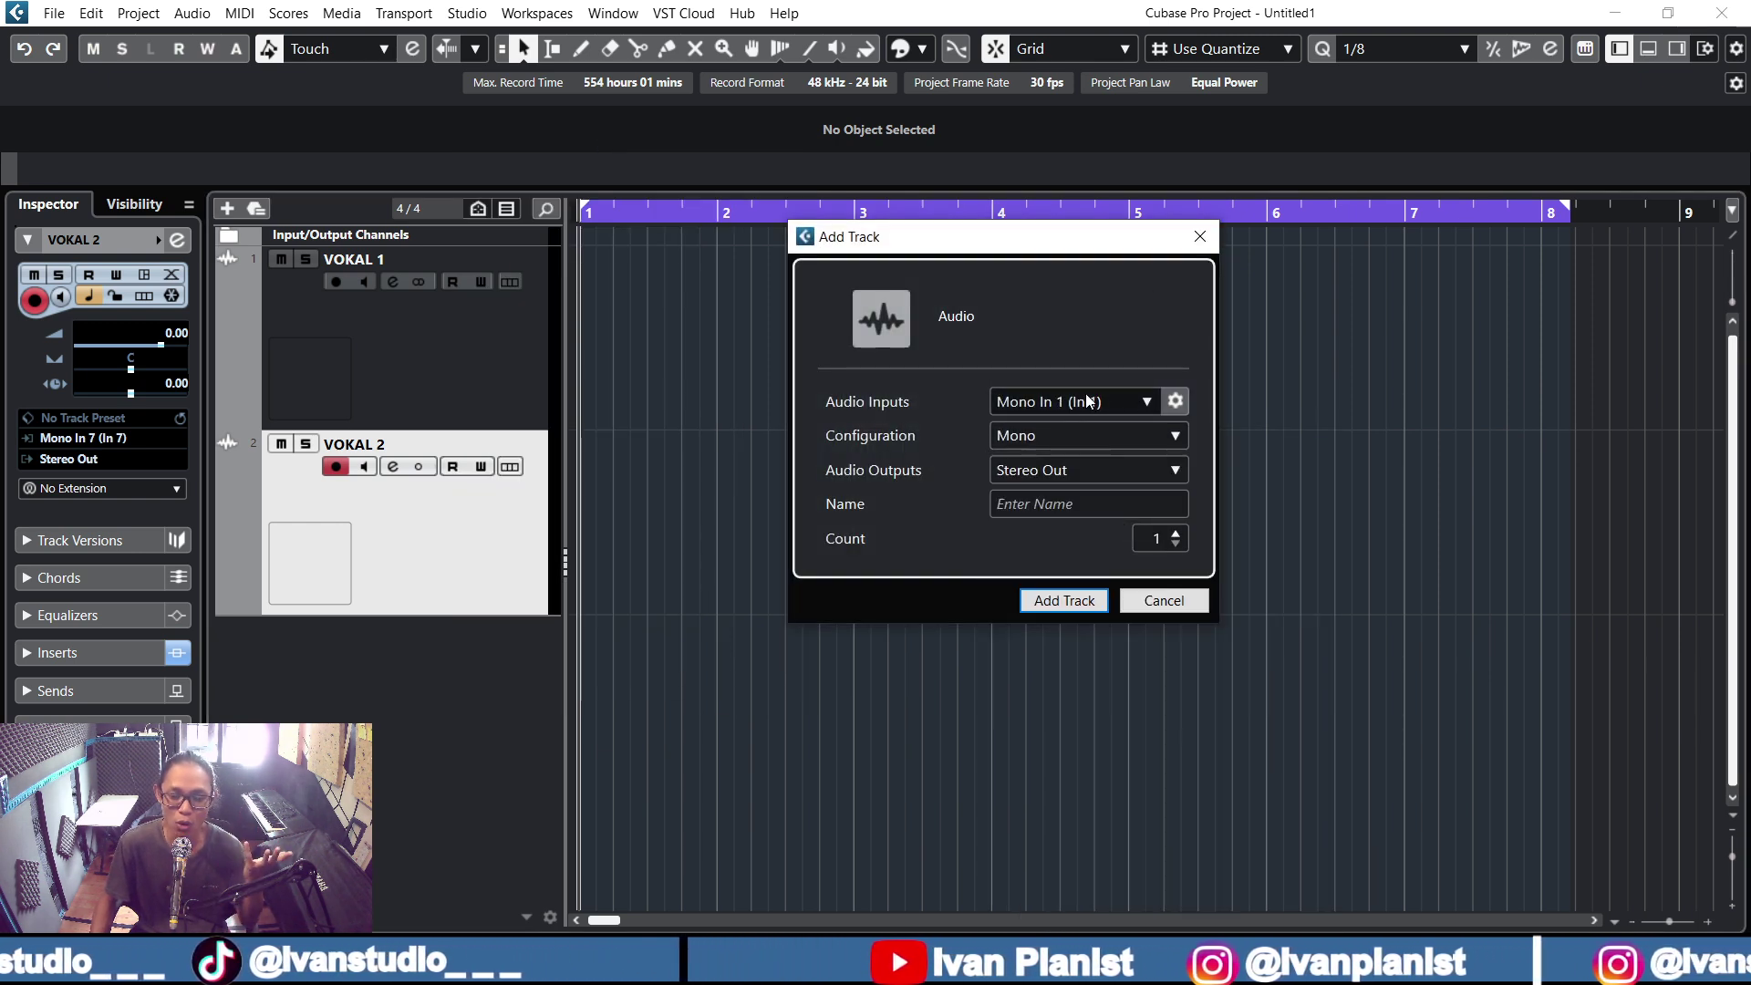
left_click(1108, 403)
left_click(1125, 549)
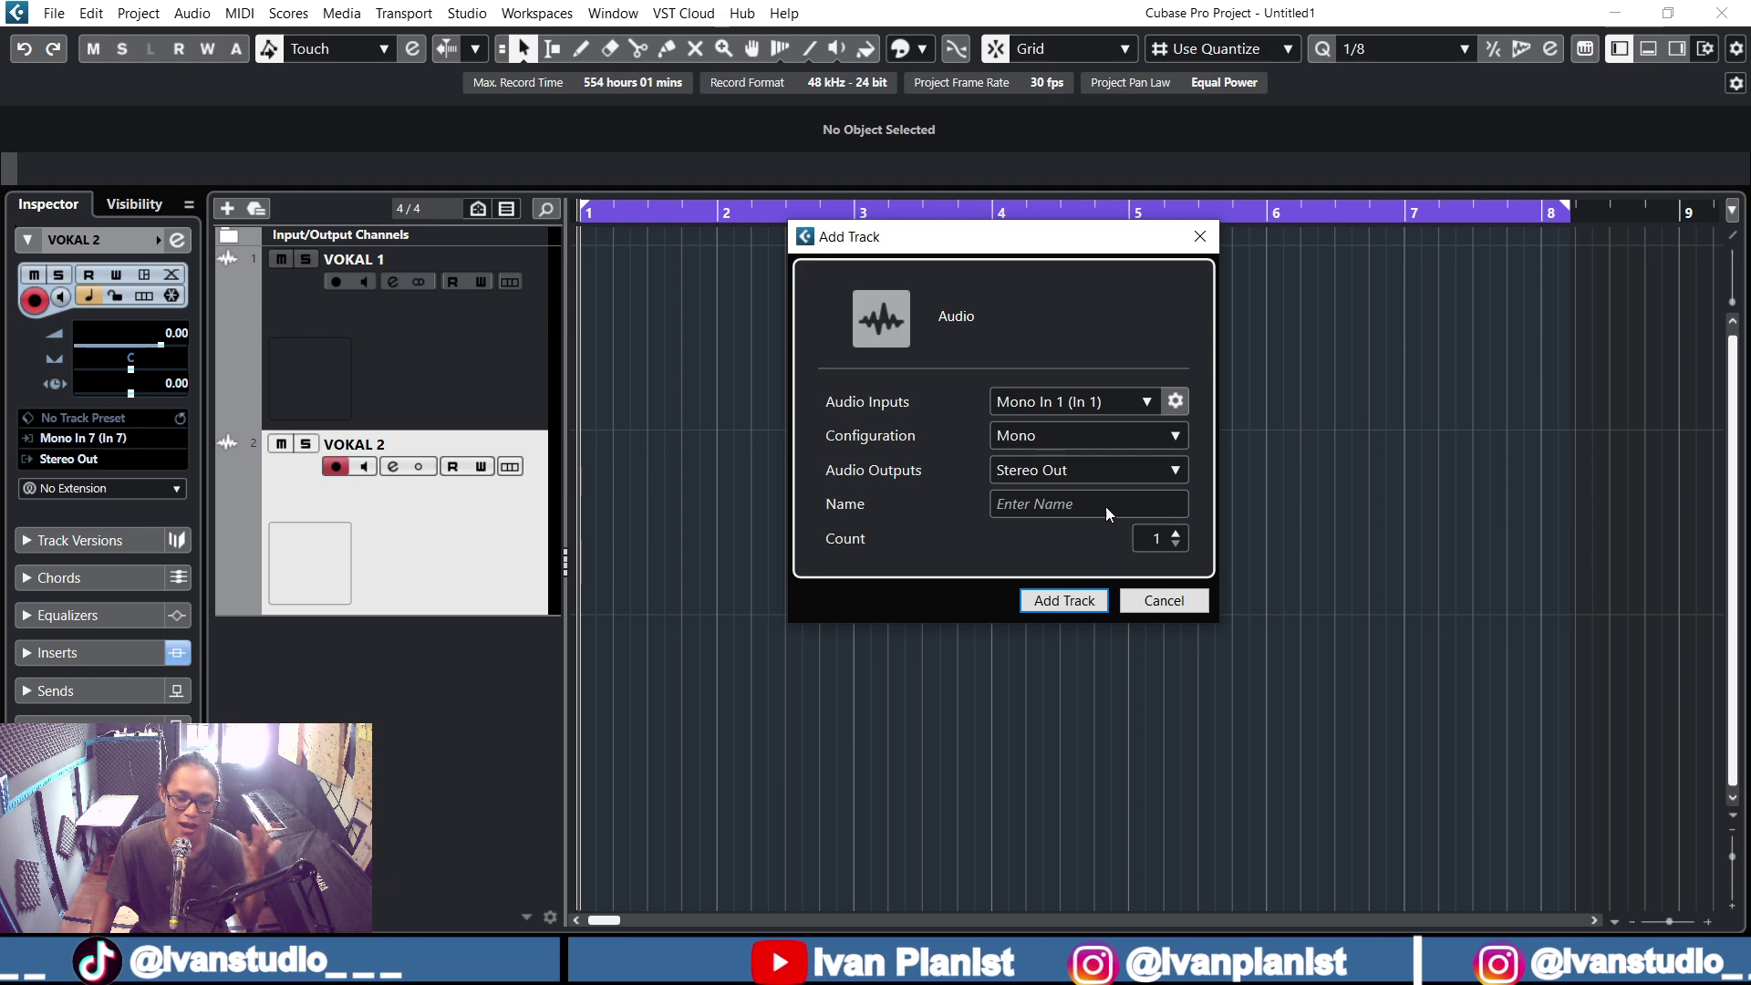
left_click(1113, 397)
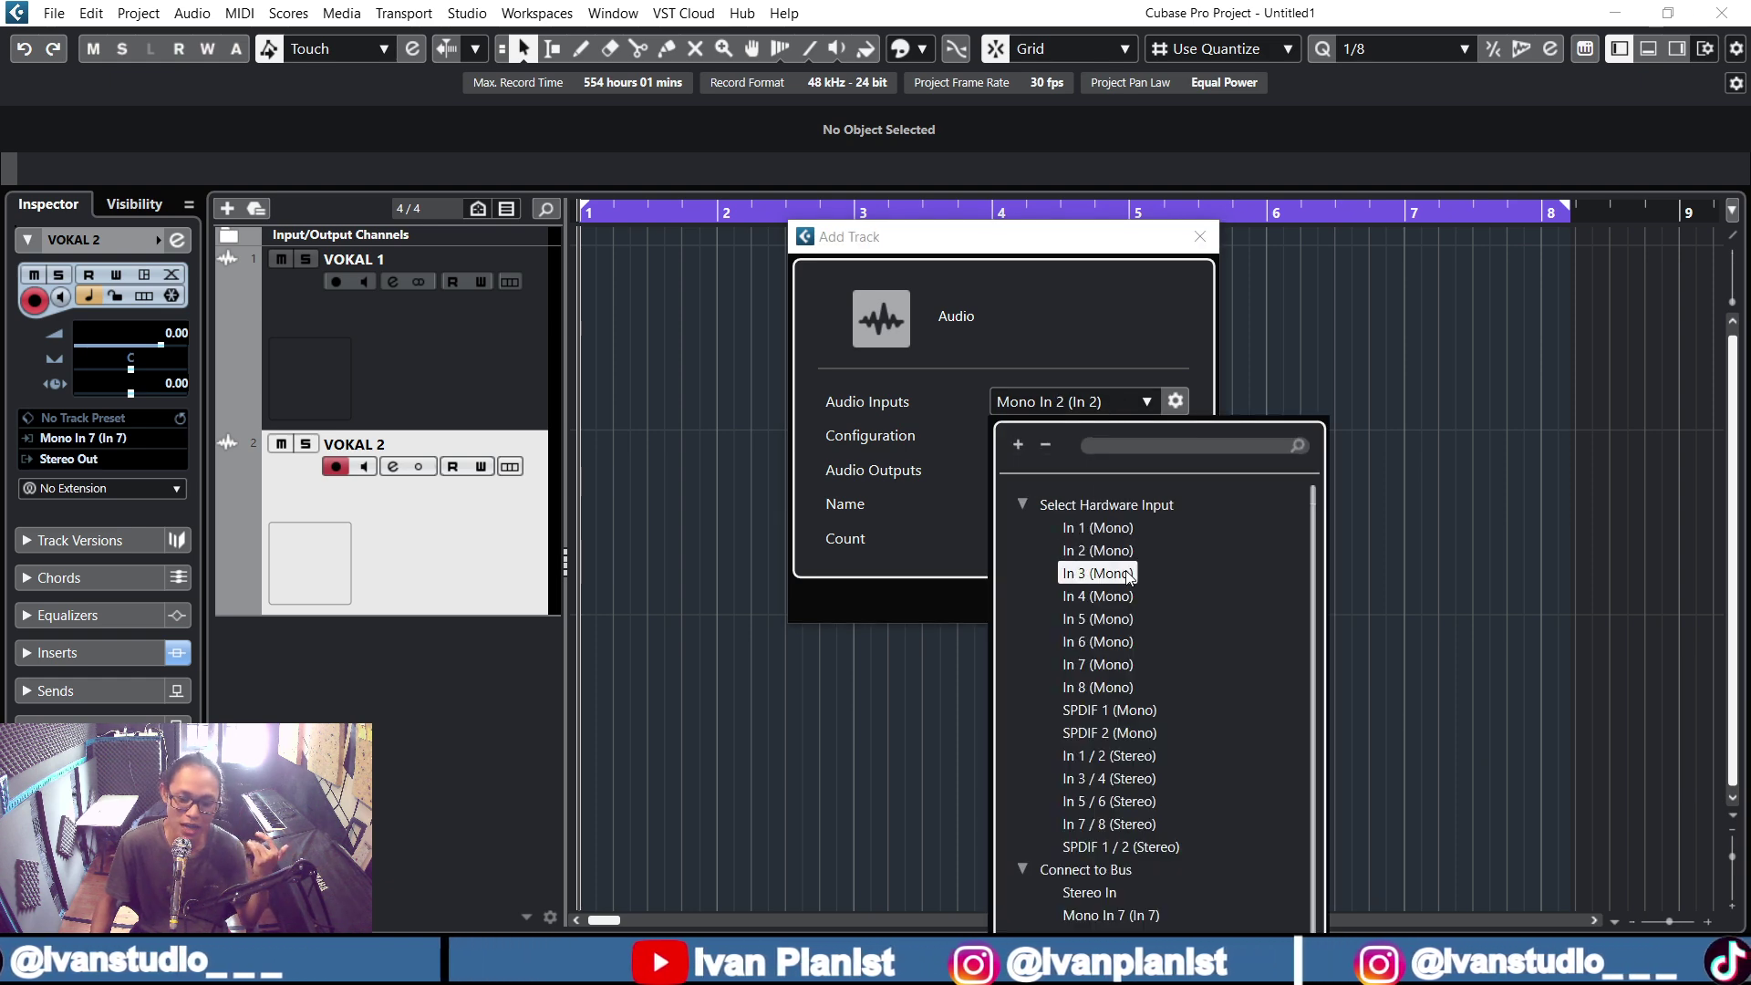
left_click(1119, 573)
- Try Stereo In and In 3 / 4 (Stereo) as the new track's input, and cancel adding the track
left_click(1094, 403)
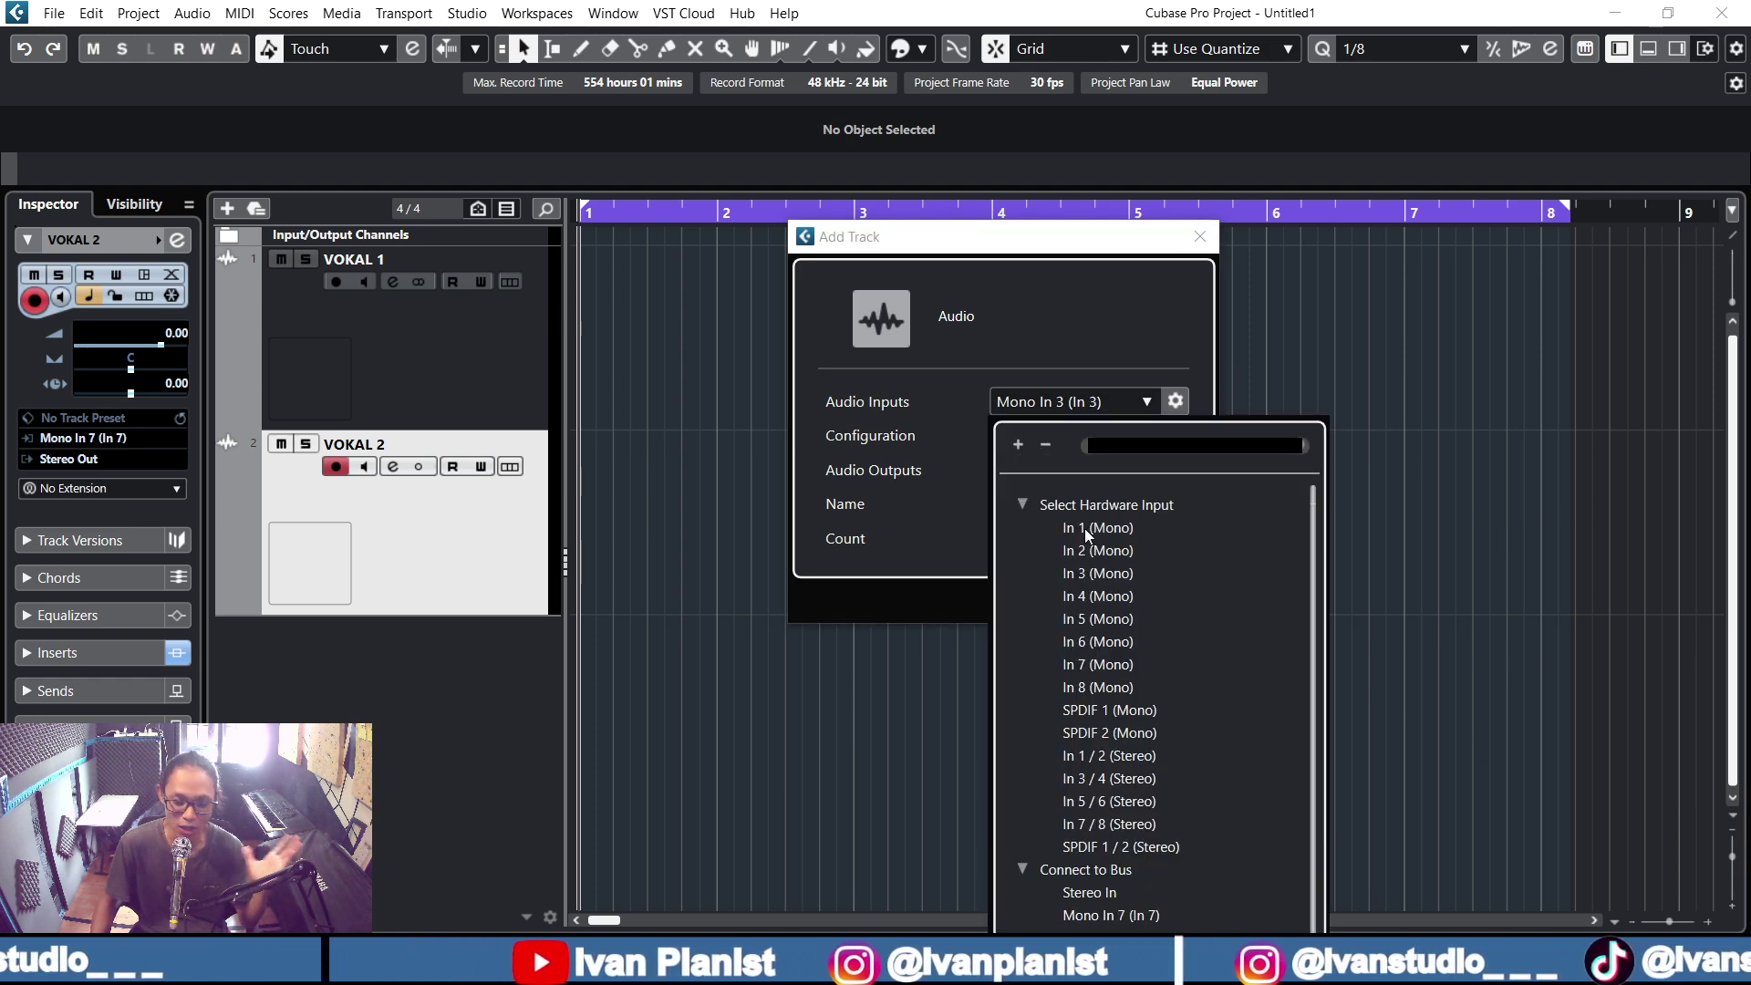
scroll(1180, 664, "down", 1)
left_click(1128, 724)
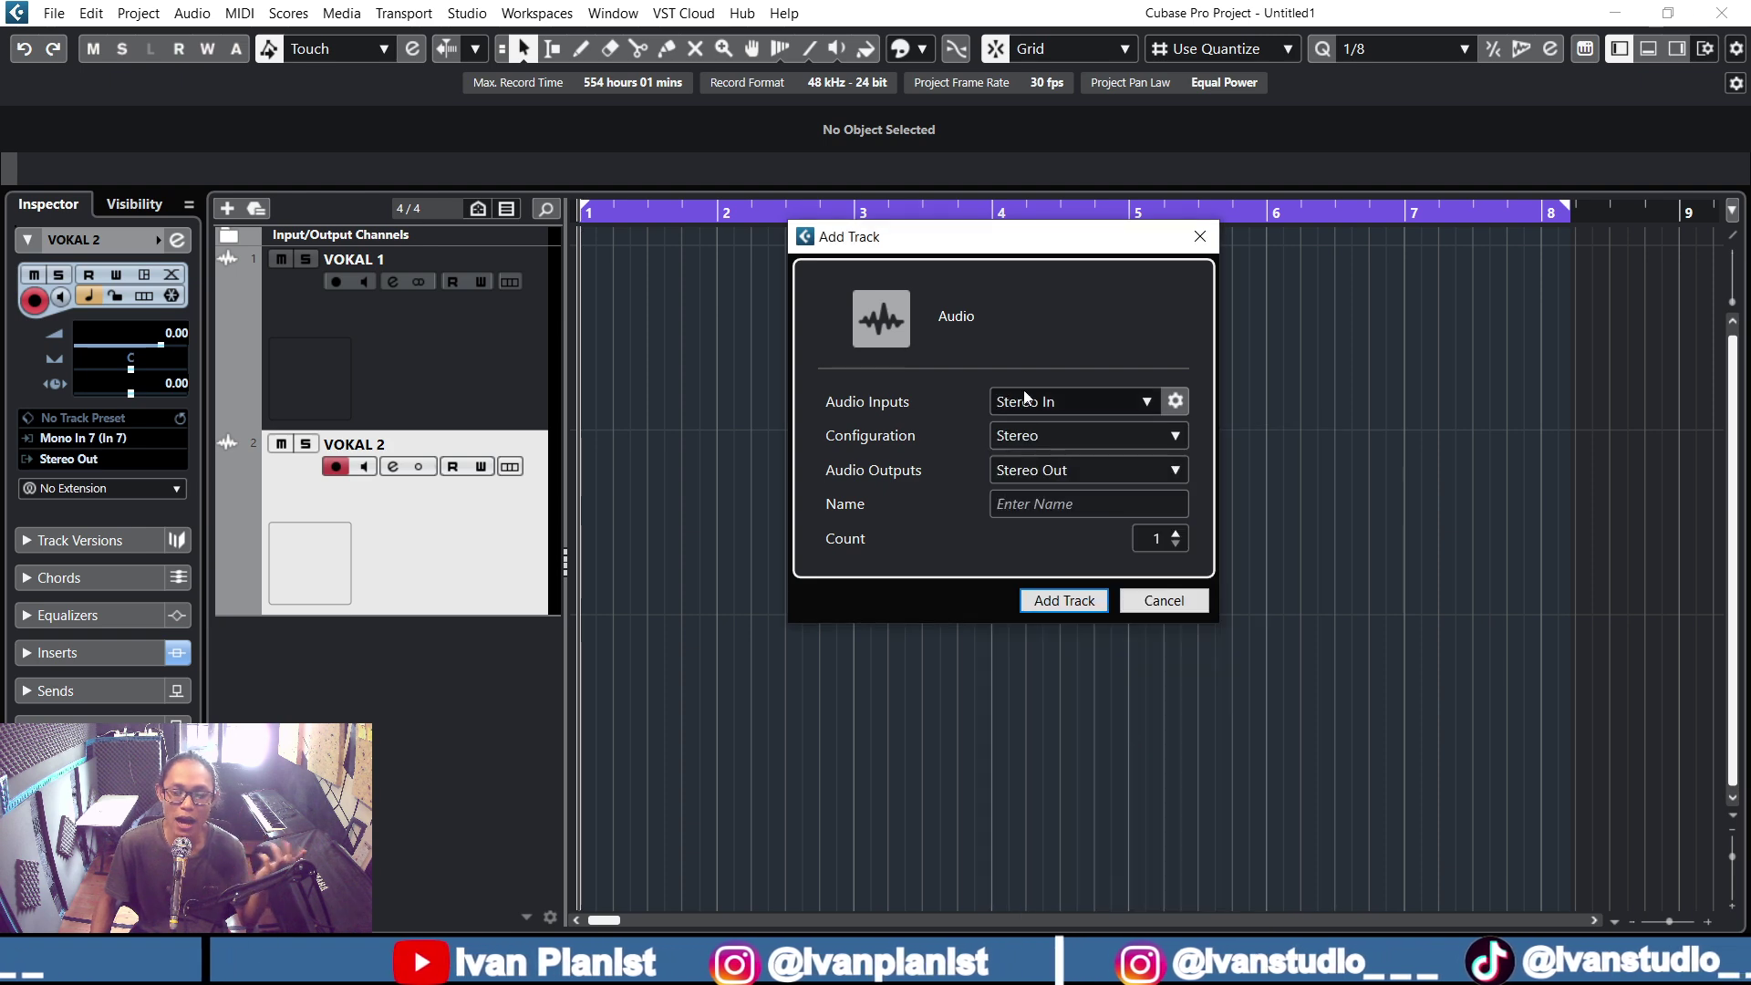
left_click(1085, 403)
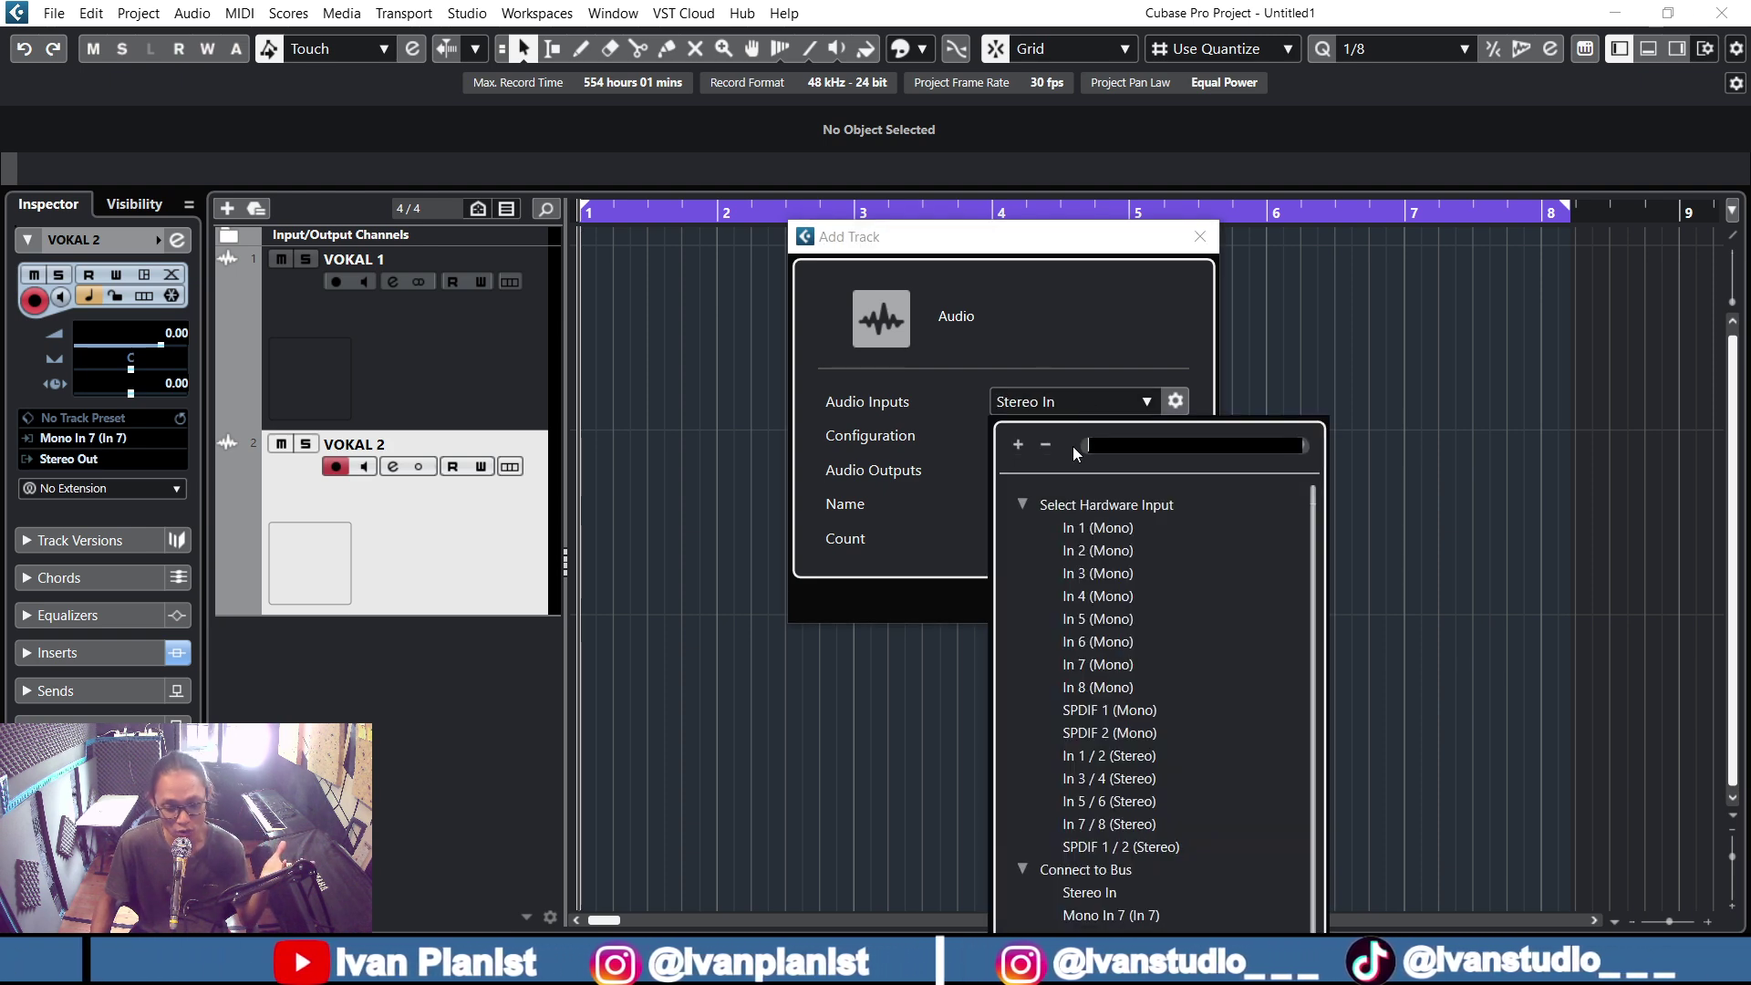
left_click(1135, 780)
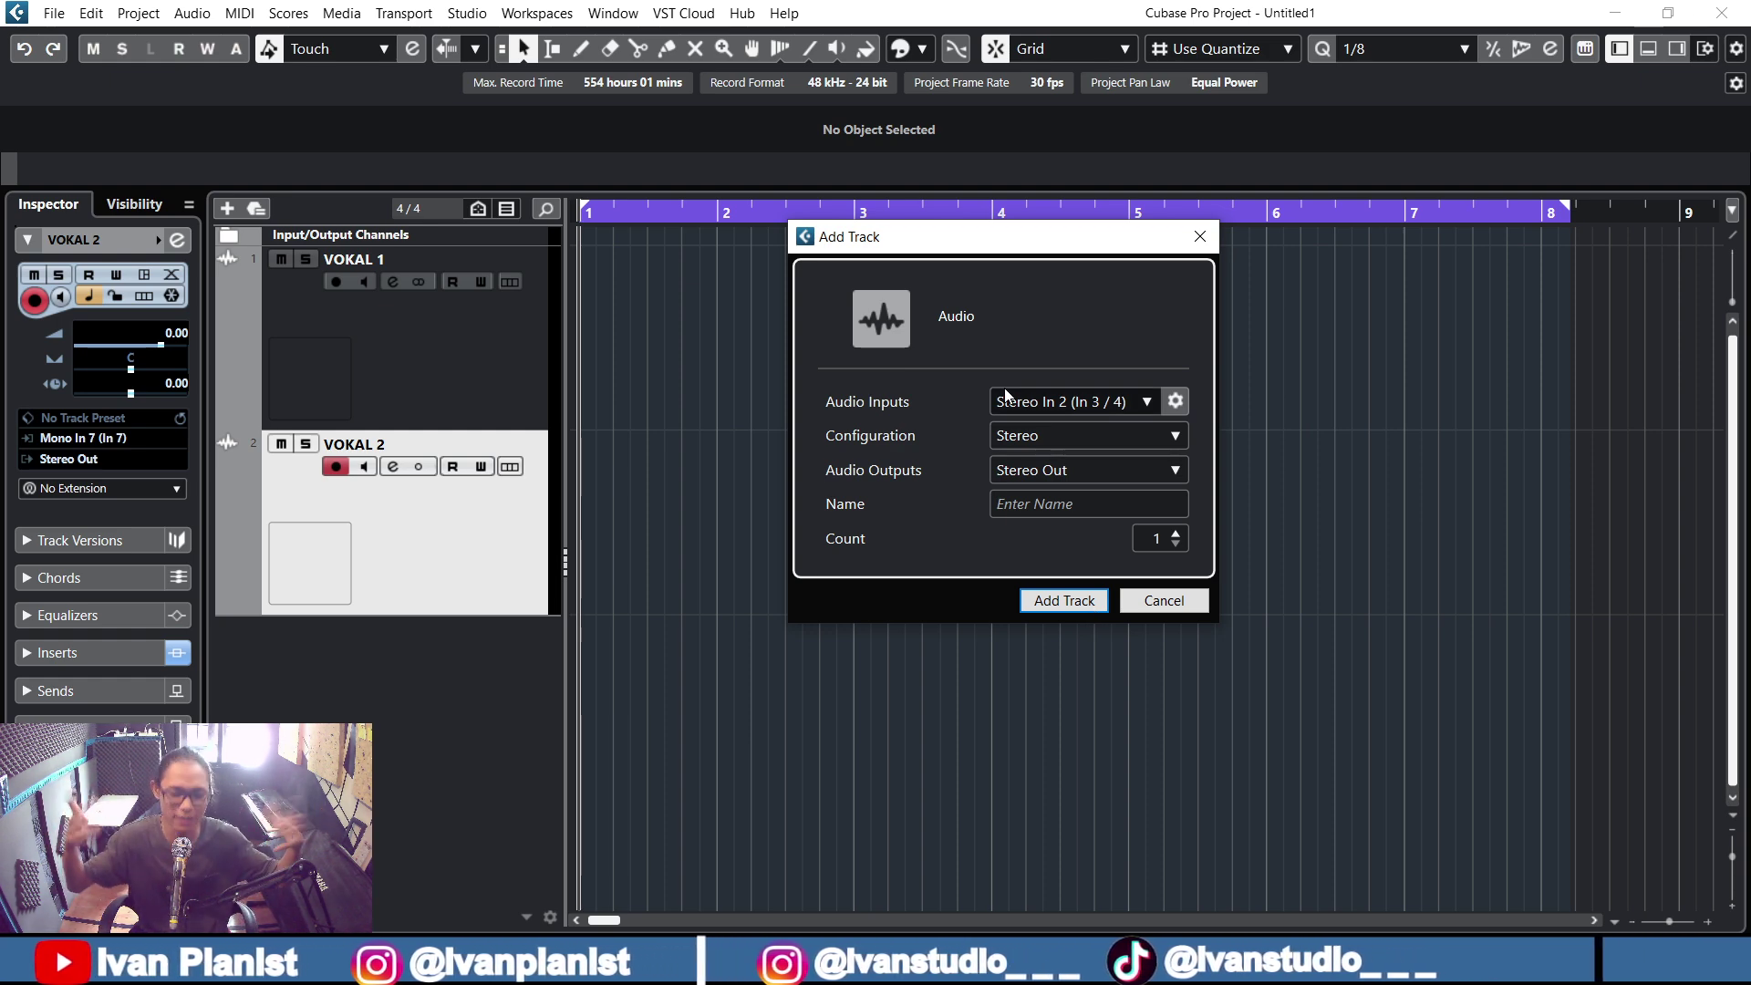
left_click(1144, 402)
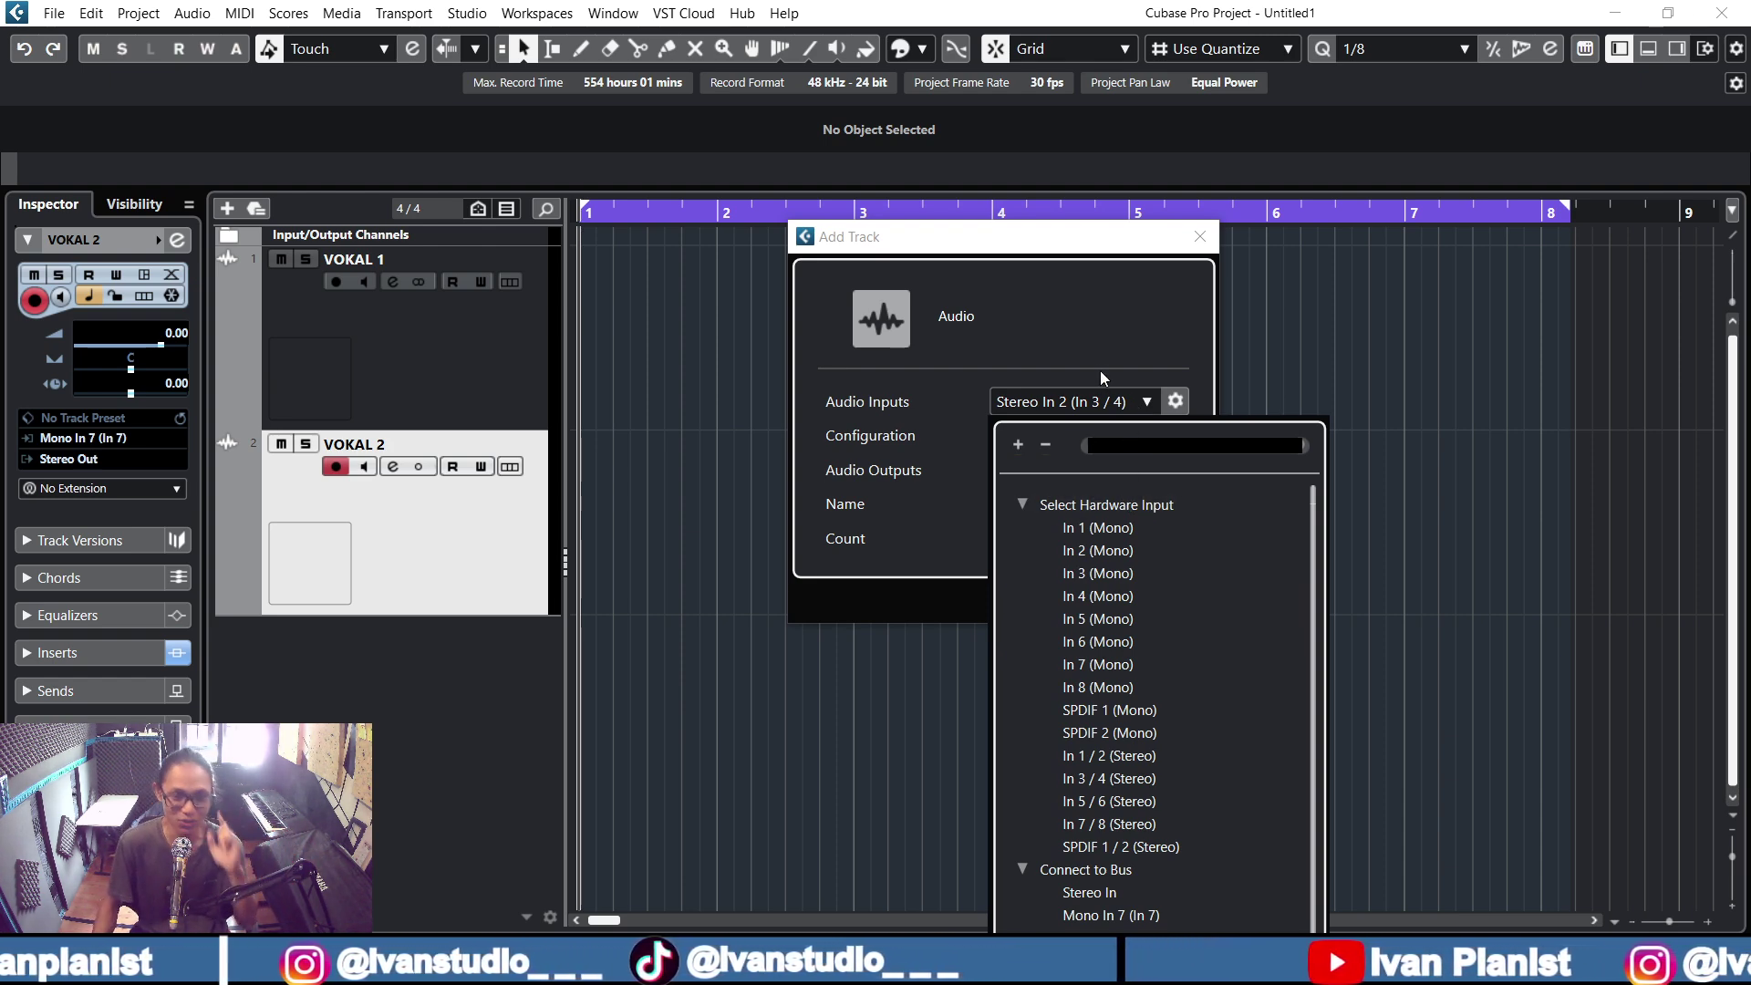
left_click(1096, 276)
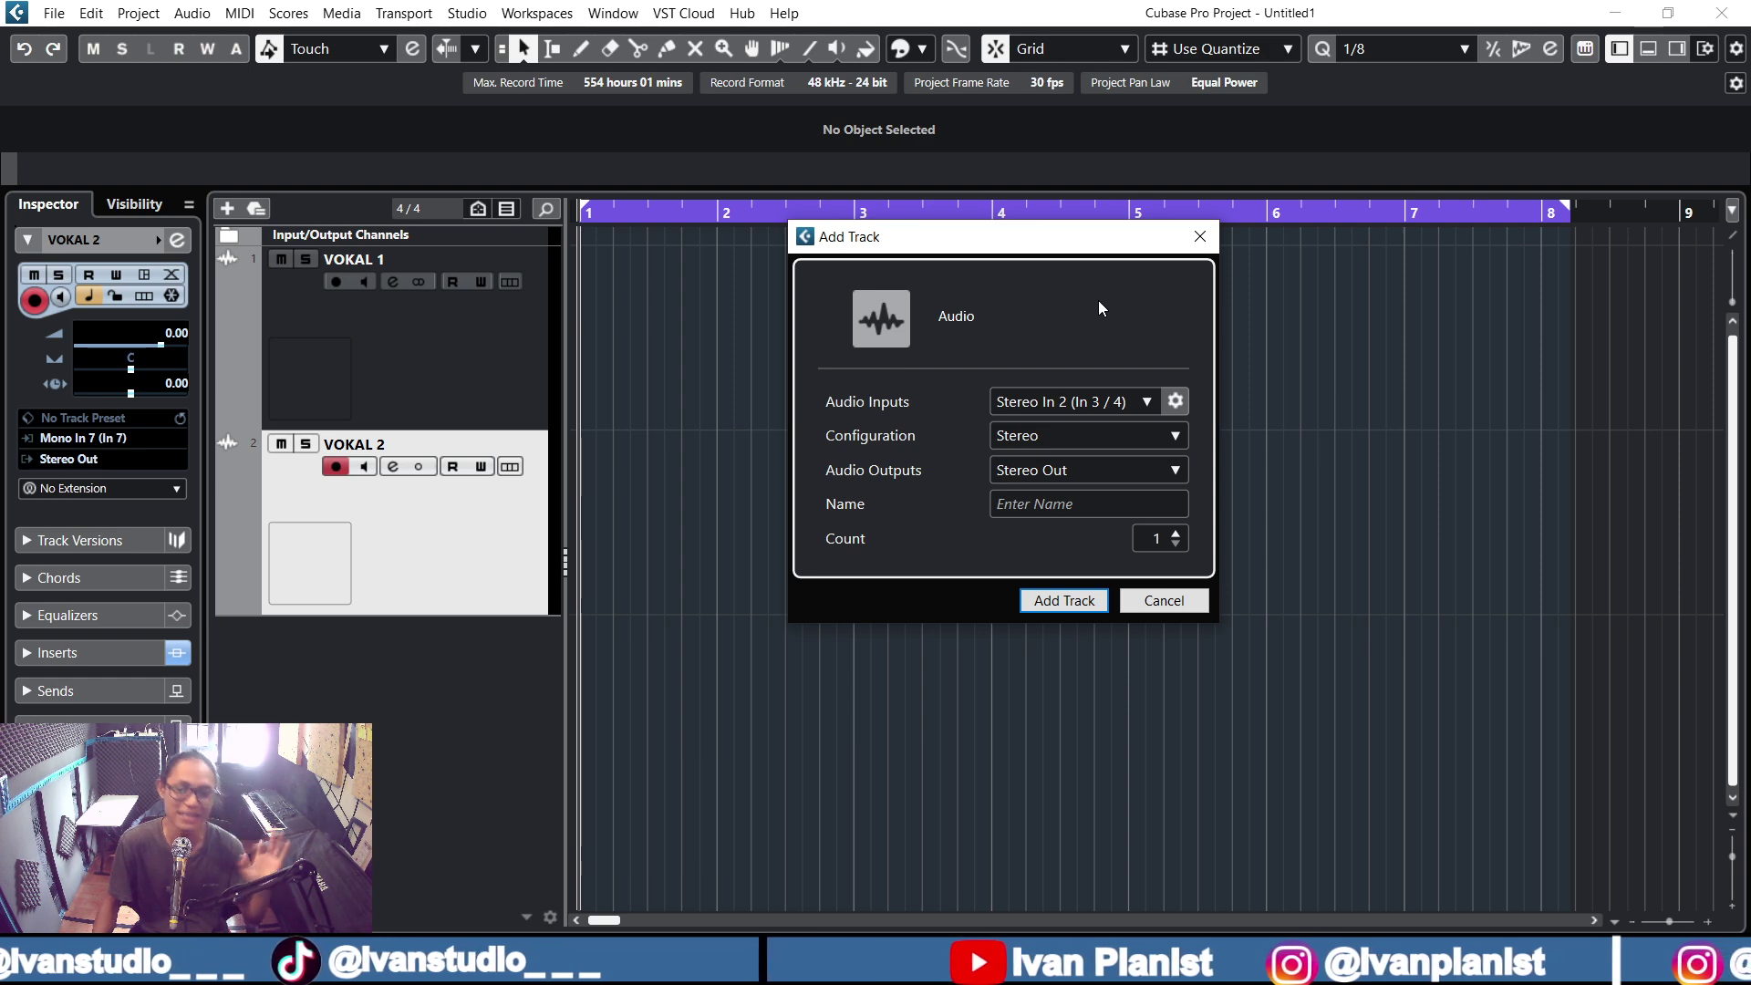
left_click(1162, 600)
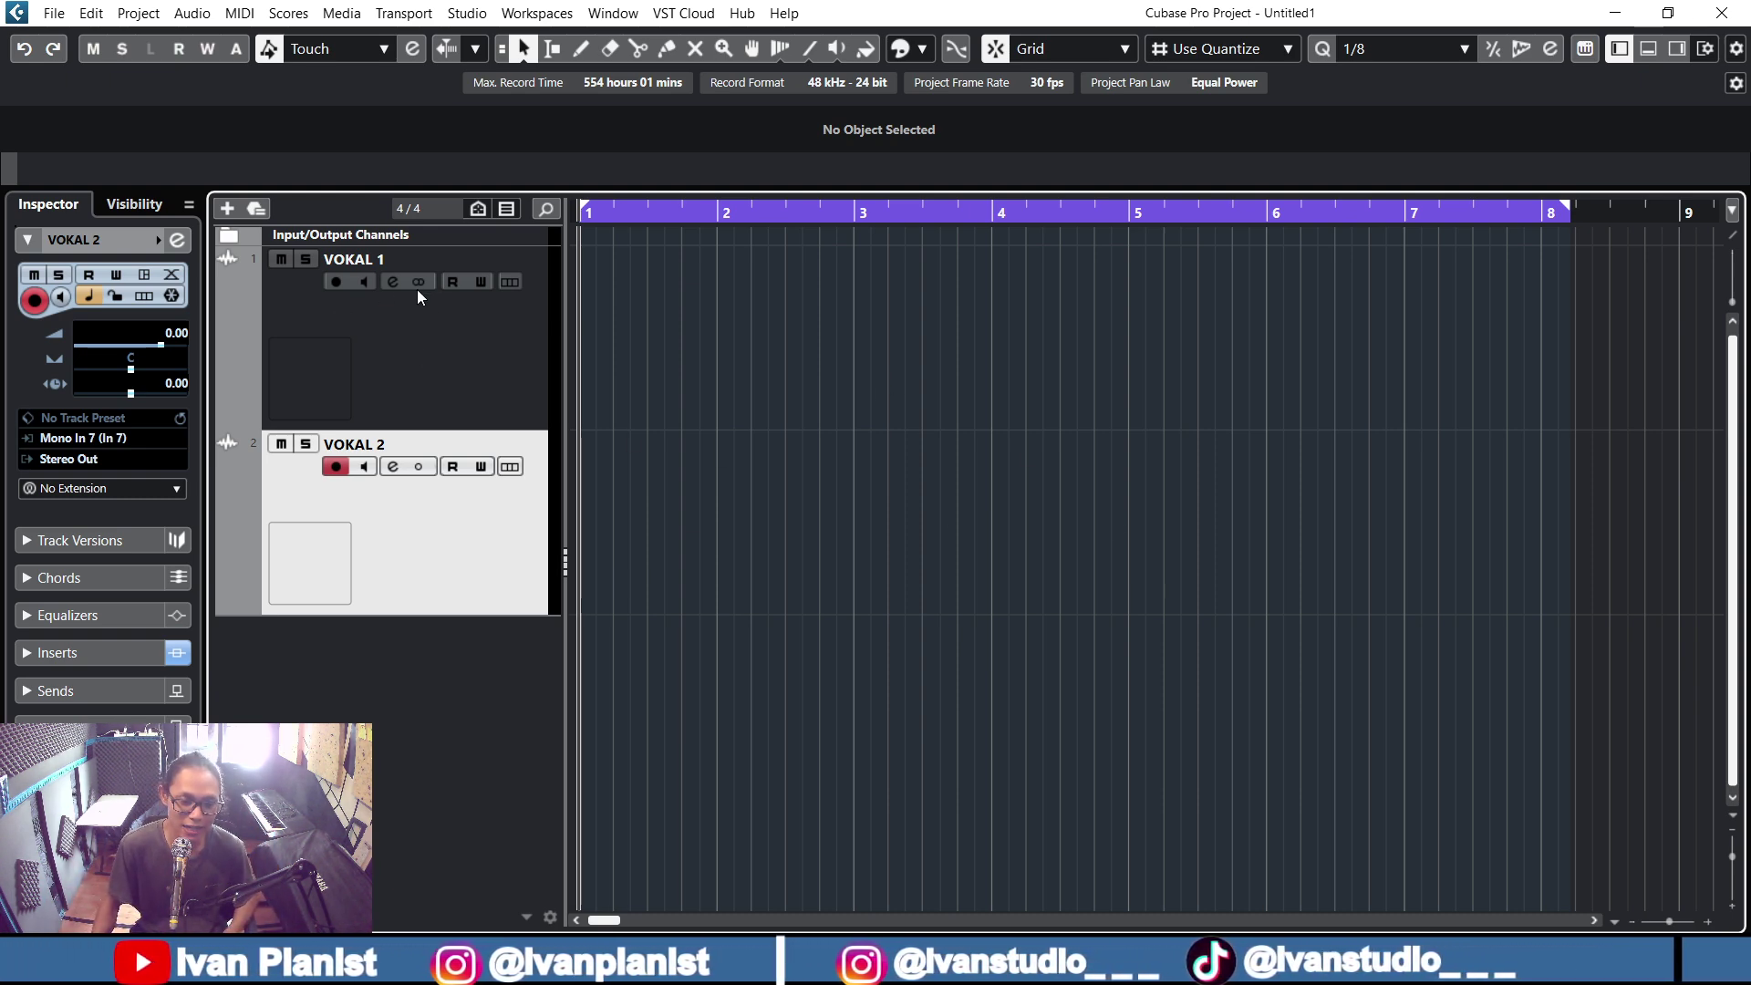
- Compare the stereo and mono channel indicators and the input routing of the VOKAL 1 and VOKAL 2 tracks
left_click_drag(1733, 862, 1734, 873)
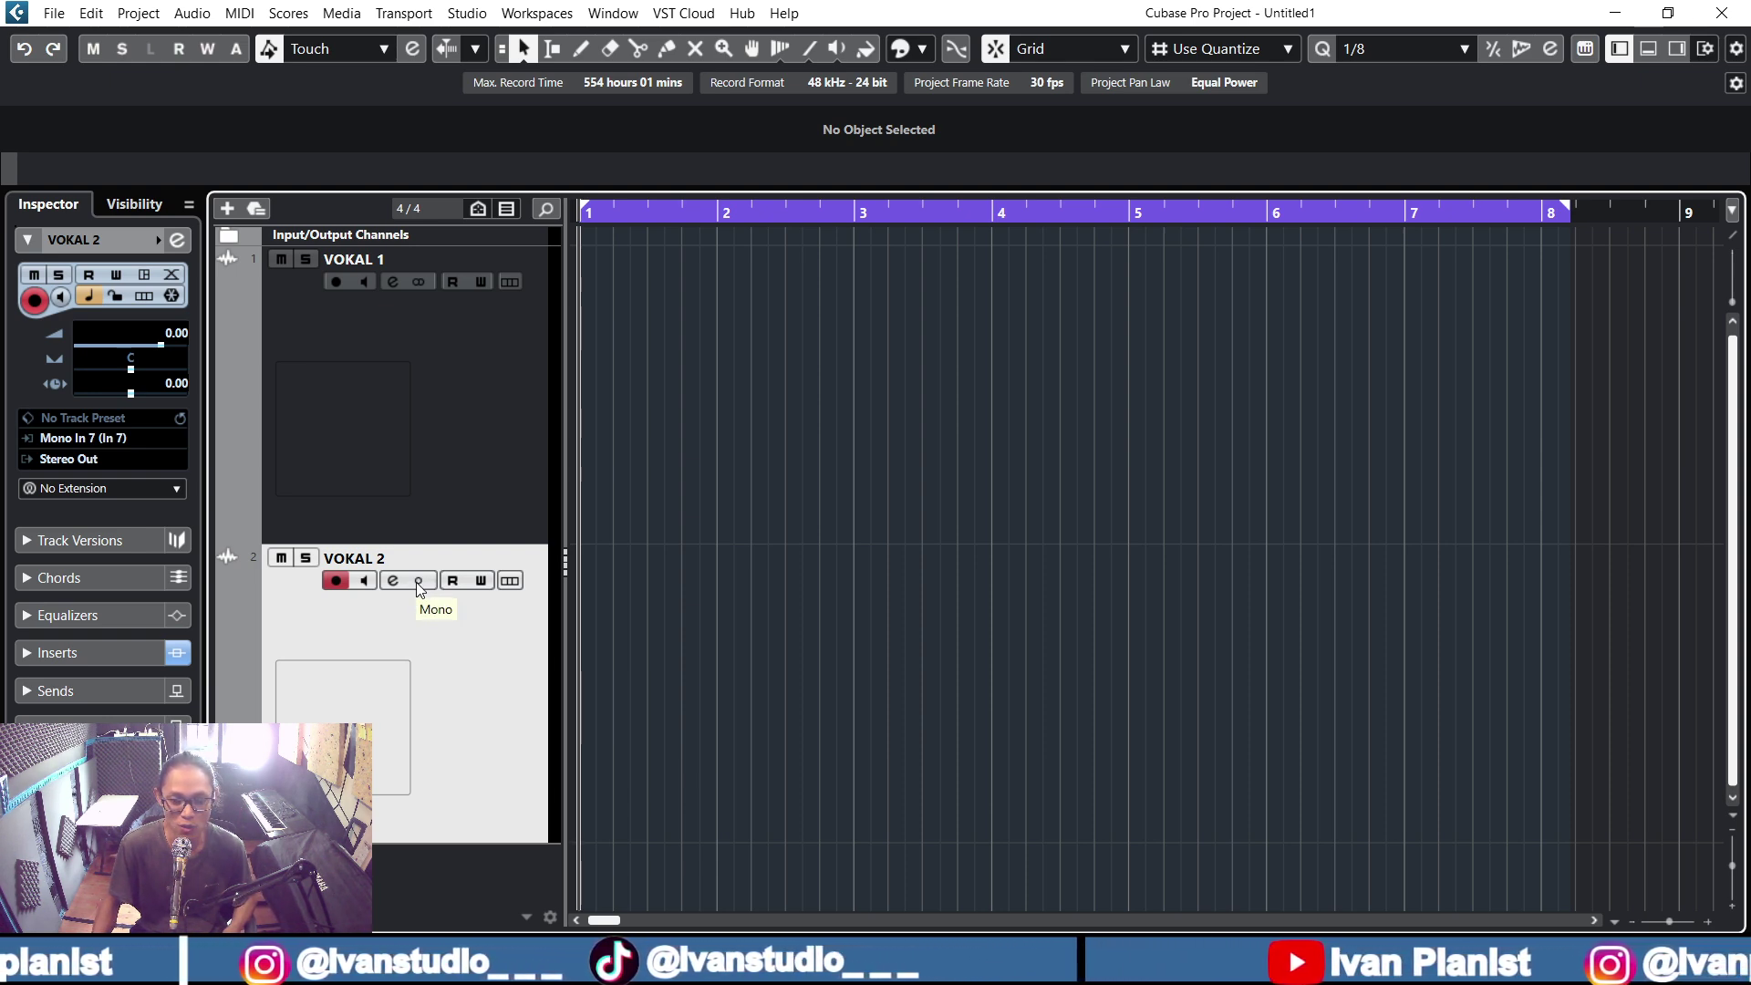
left_click(428, 297)
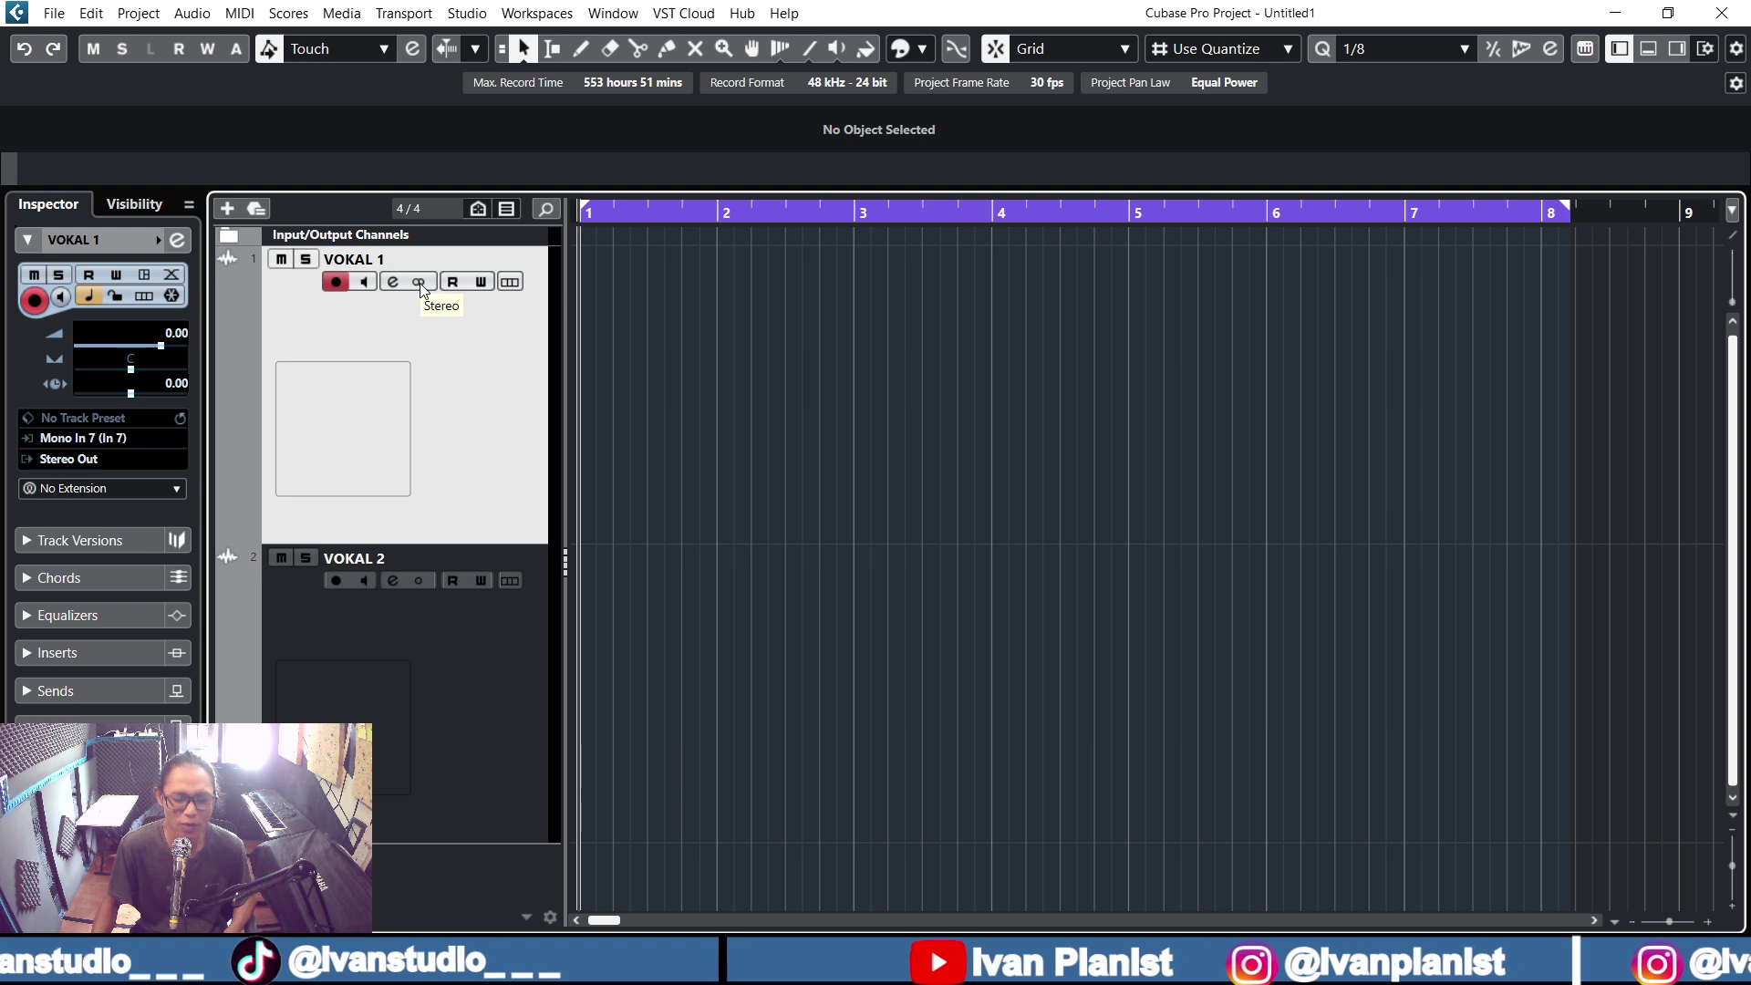
left_click(469, 675)
left_click(472, 407)
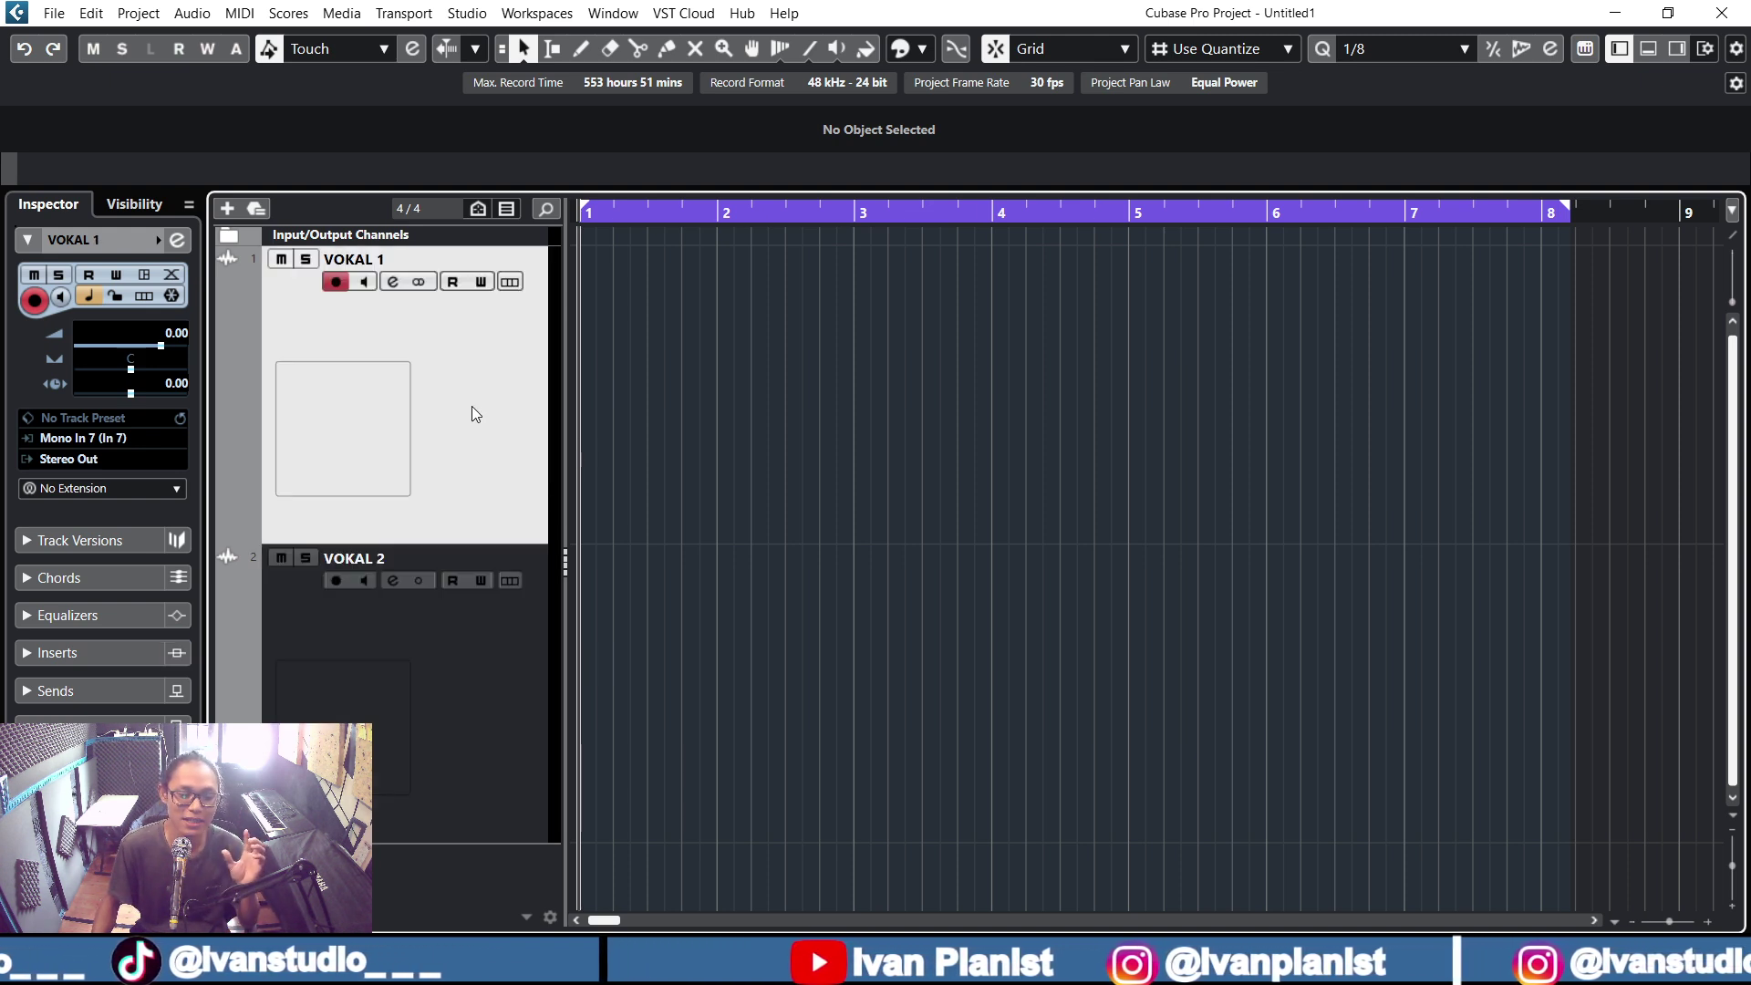
left_click(486, 671)
left_click(481, 463)
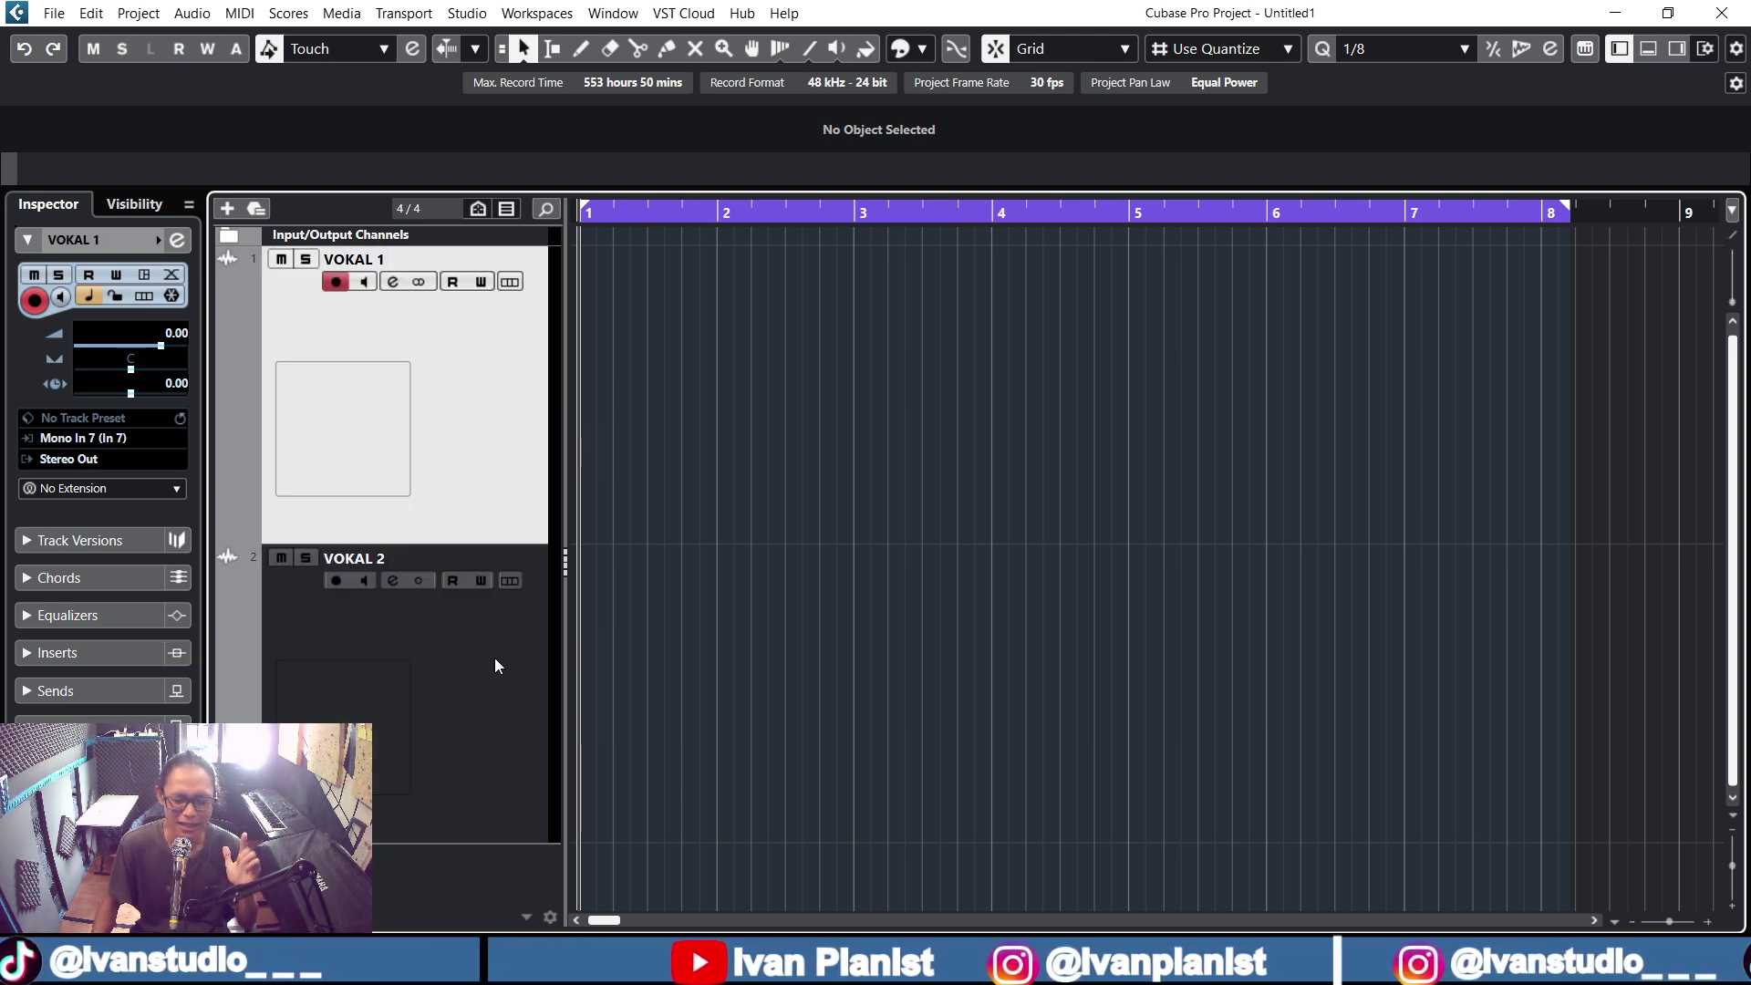
left_click(465, 702)
left_click(465, 458)
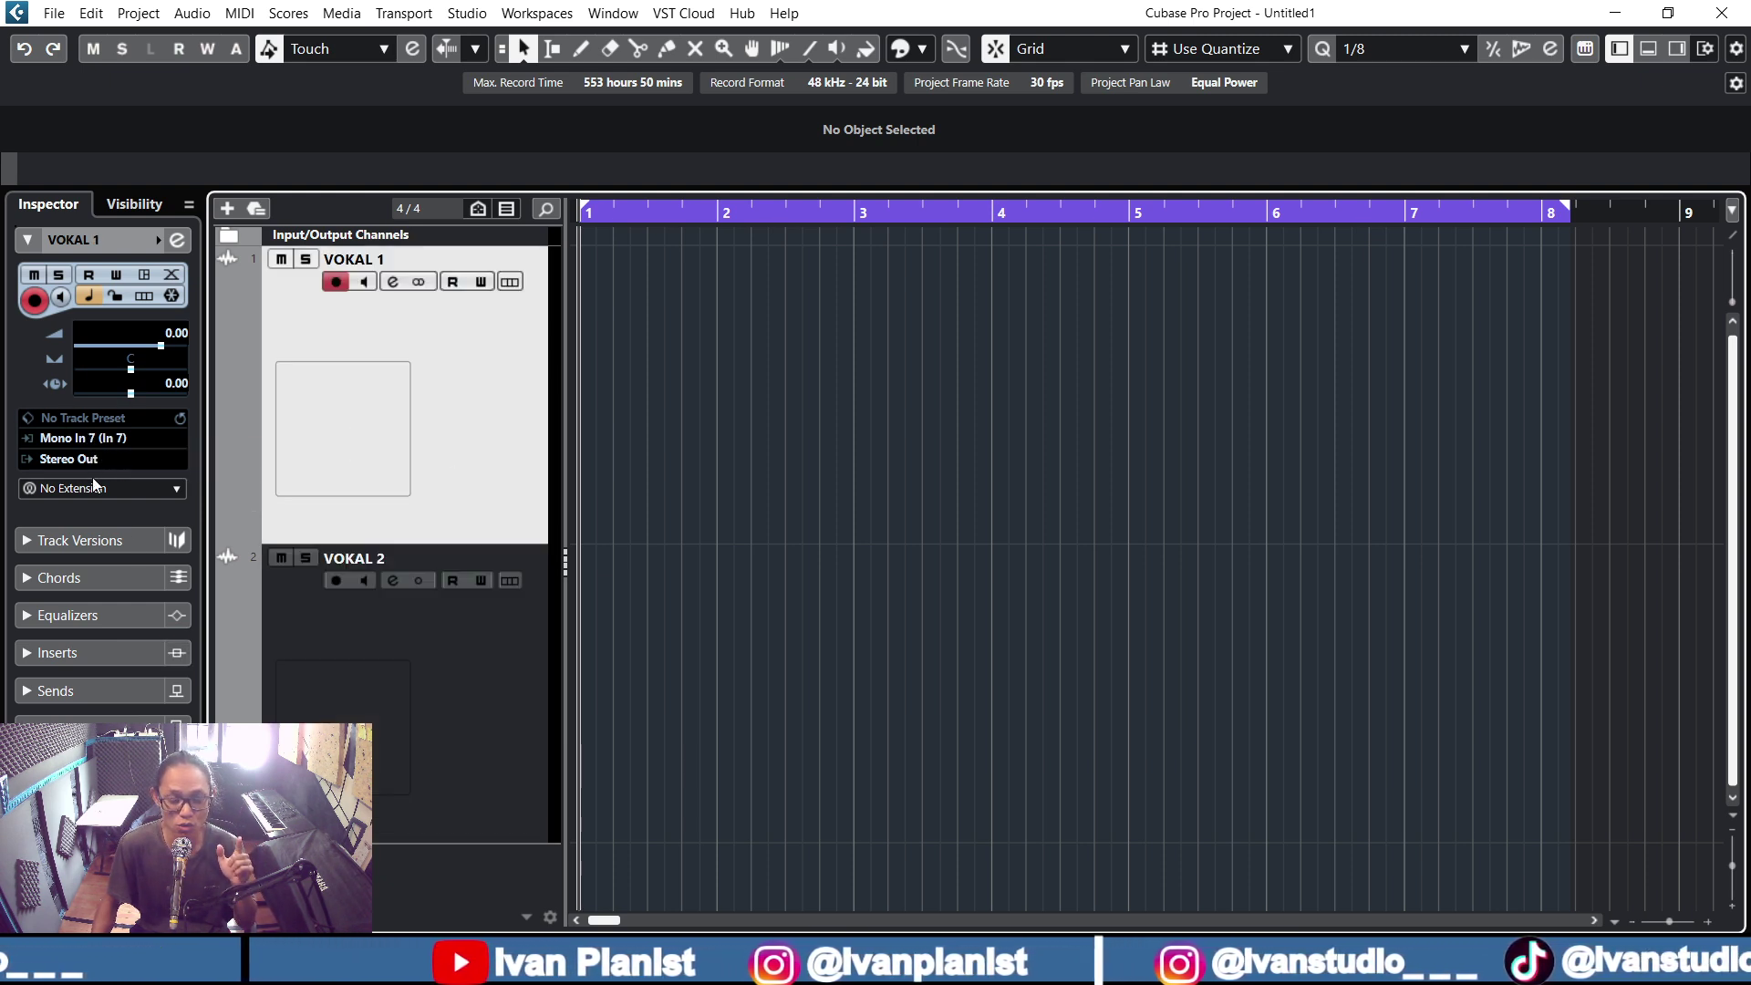
left_click(489, 770)
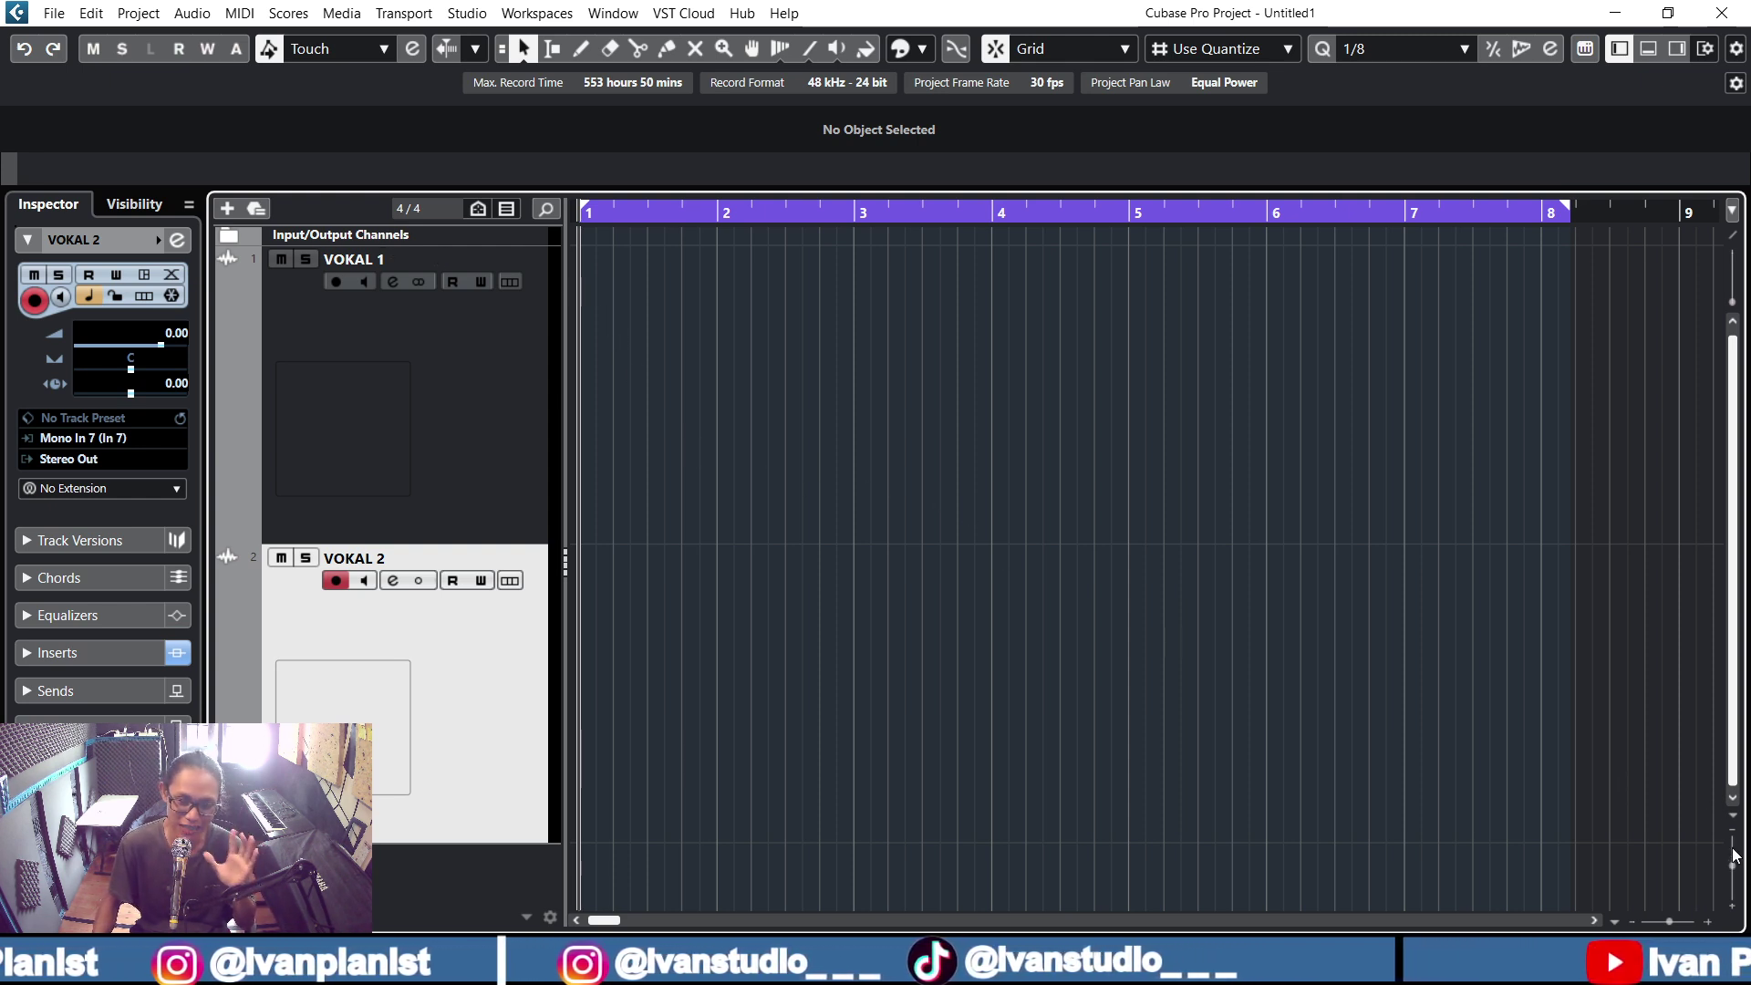
- Begin adding another audio track and set its audio input to In 7 (Mono)
left_click_drag(1735, 856, 1736, 869)
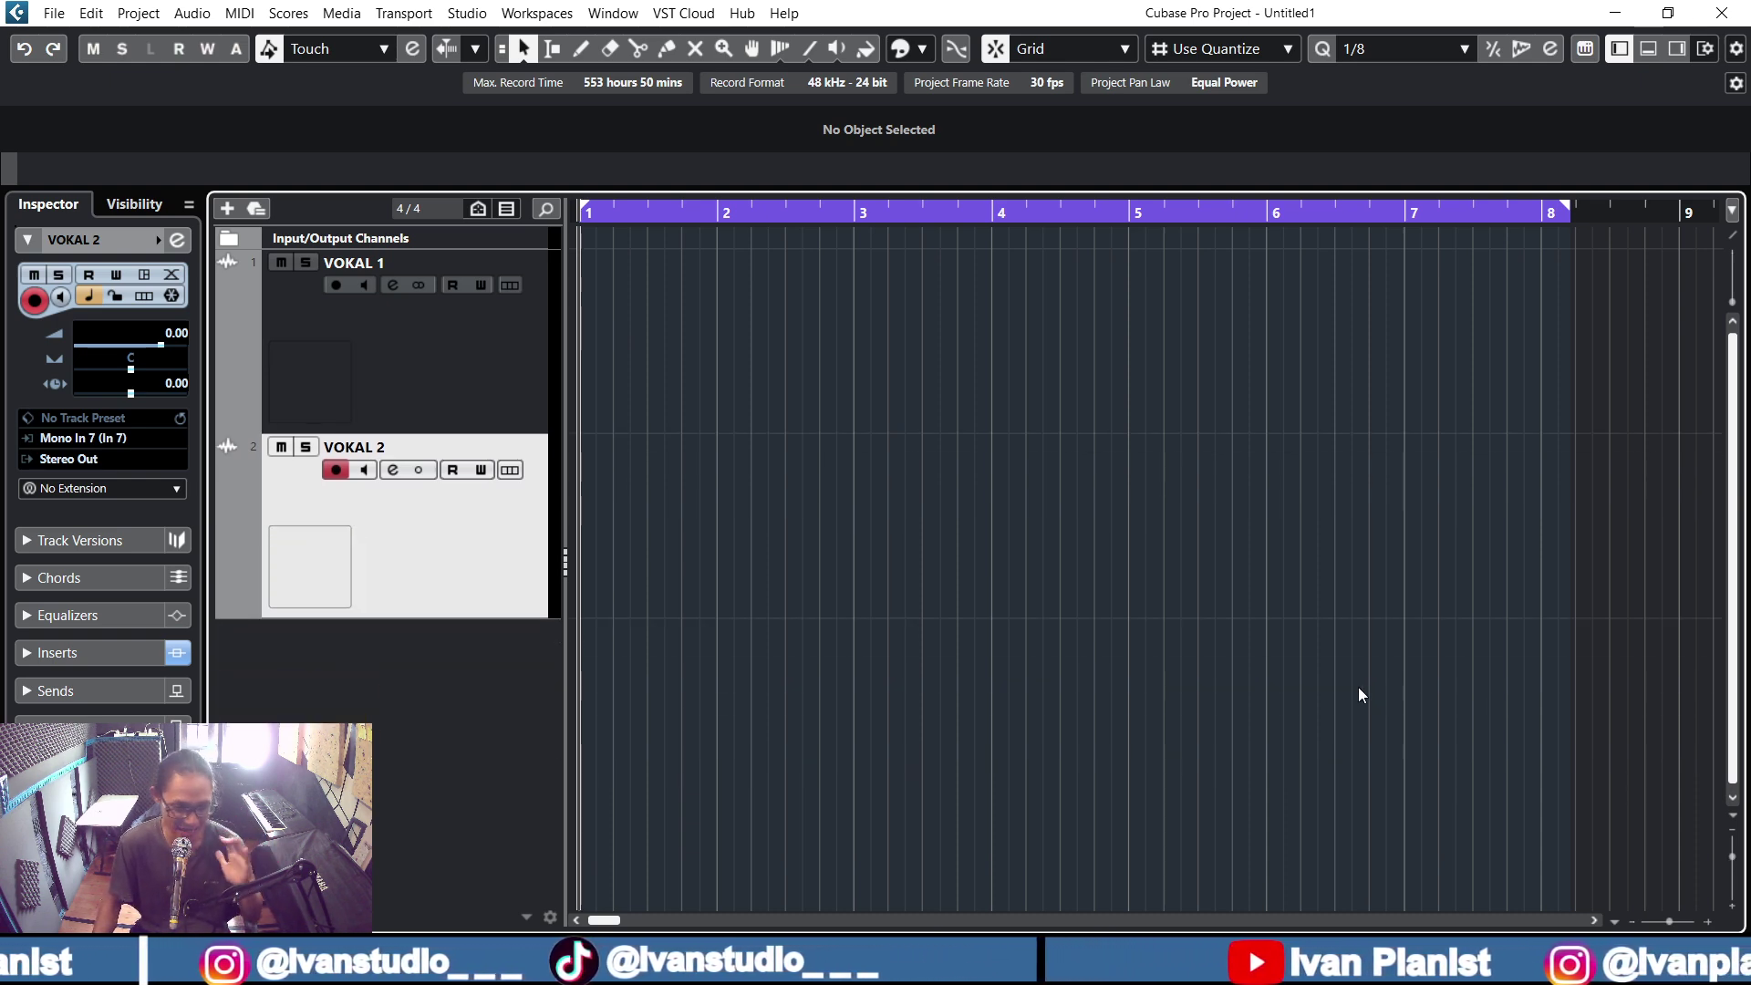
right_click(489, 644)
left_click(520, 727)
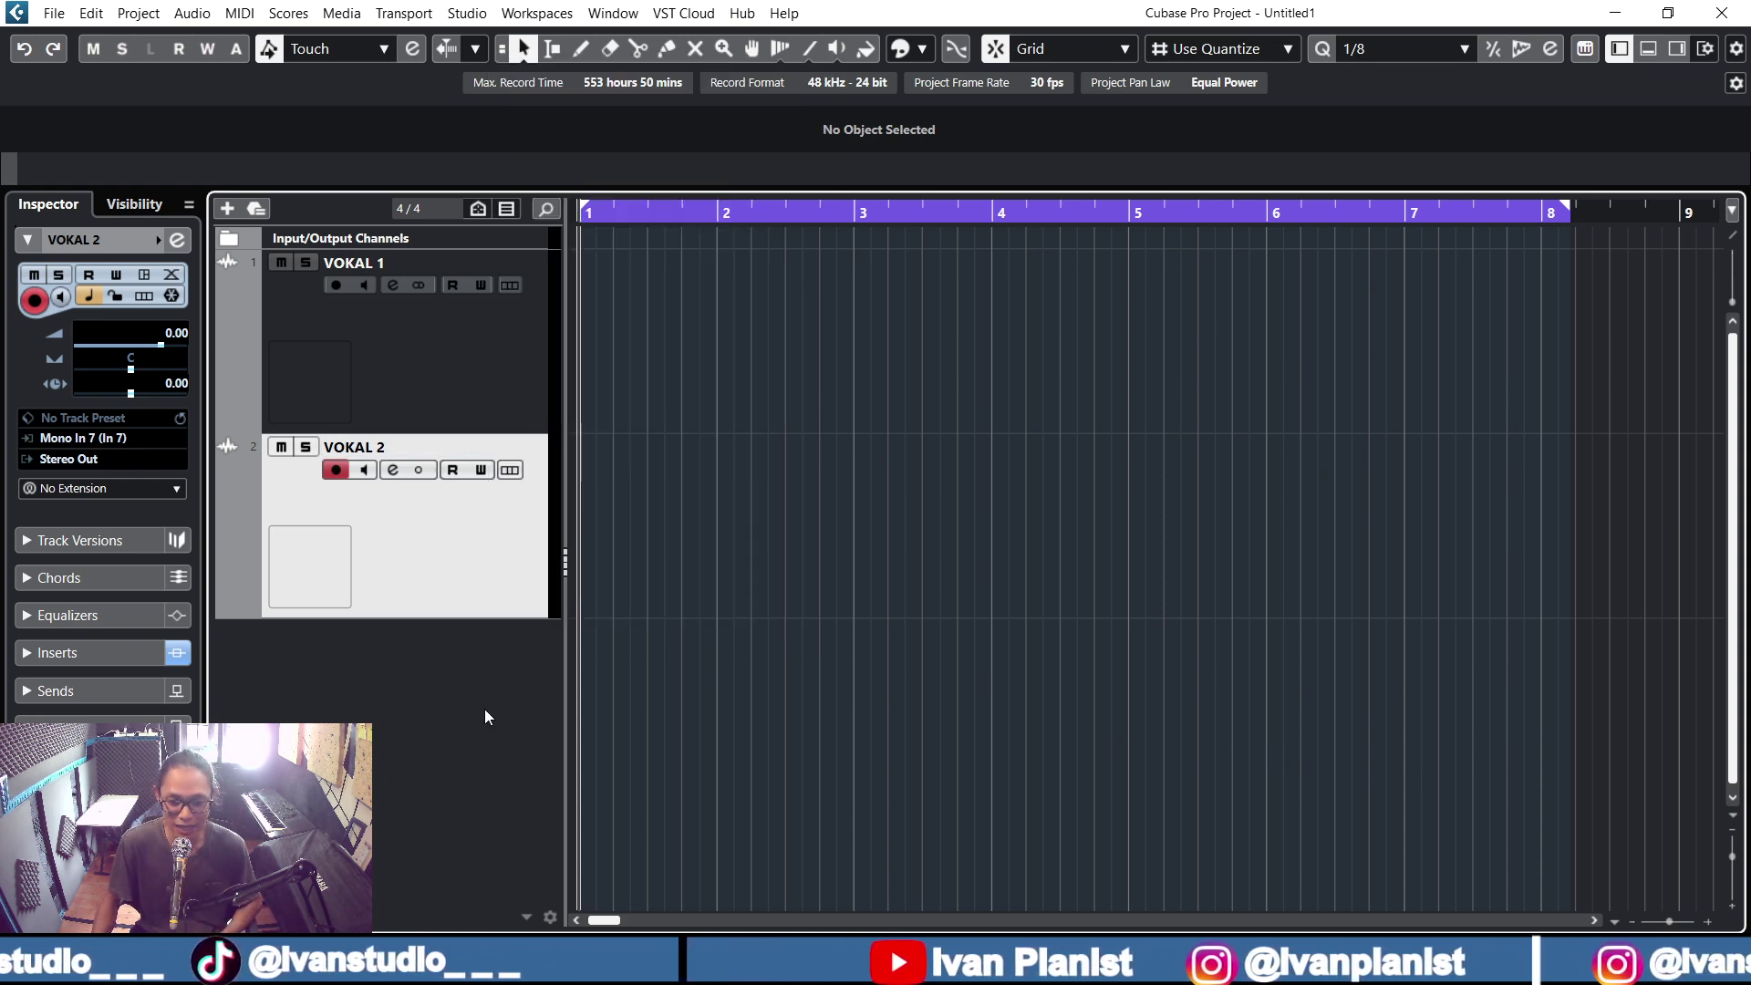
right_click(472, 685)
left_click(547, 106)
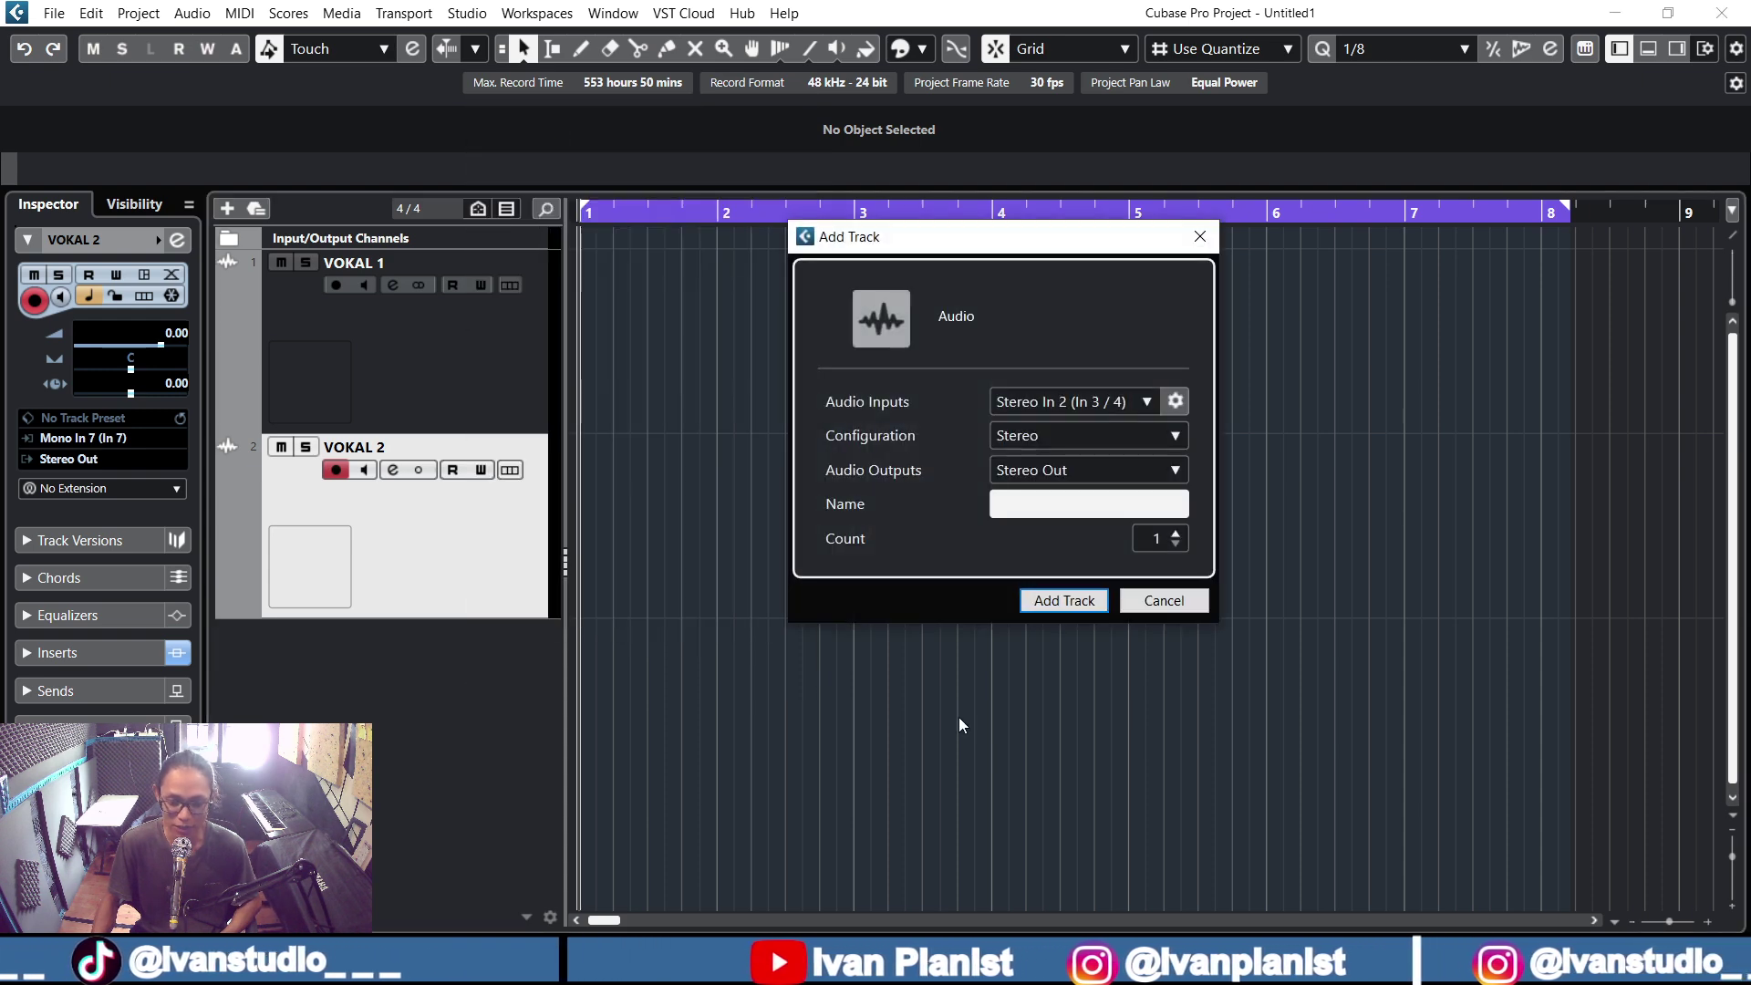
left_click(1140, 406)
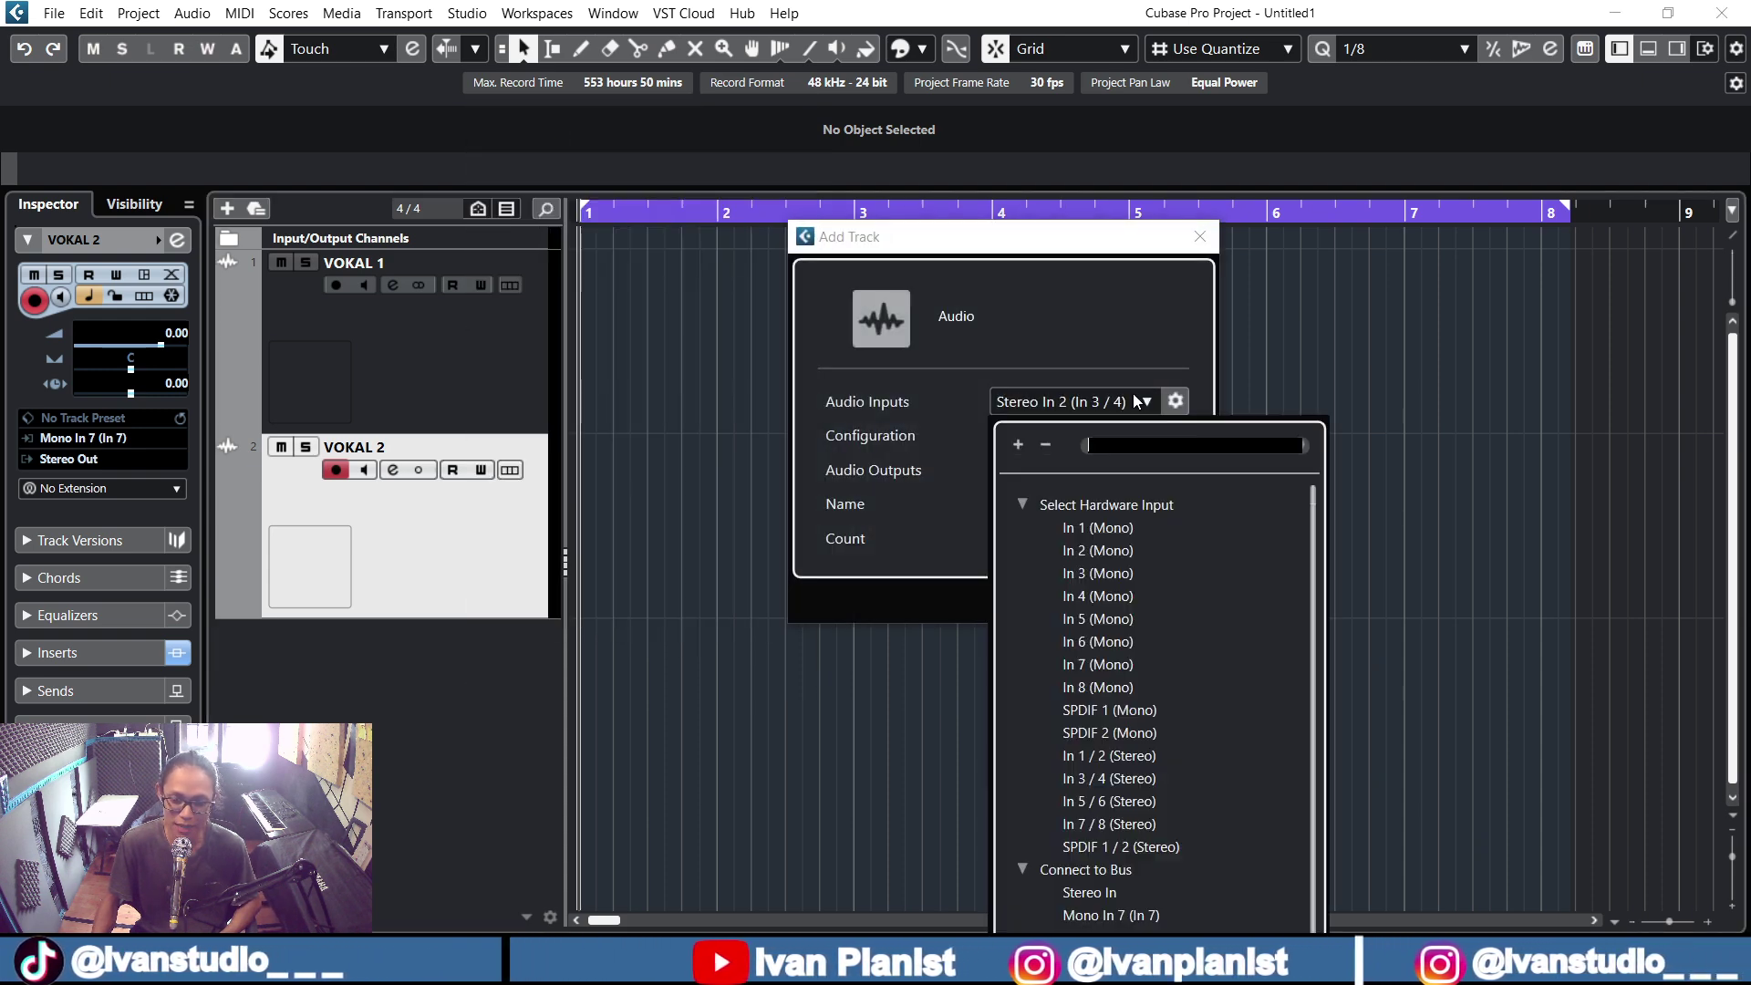
left_click(1122, 665)
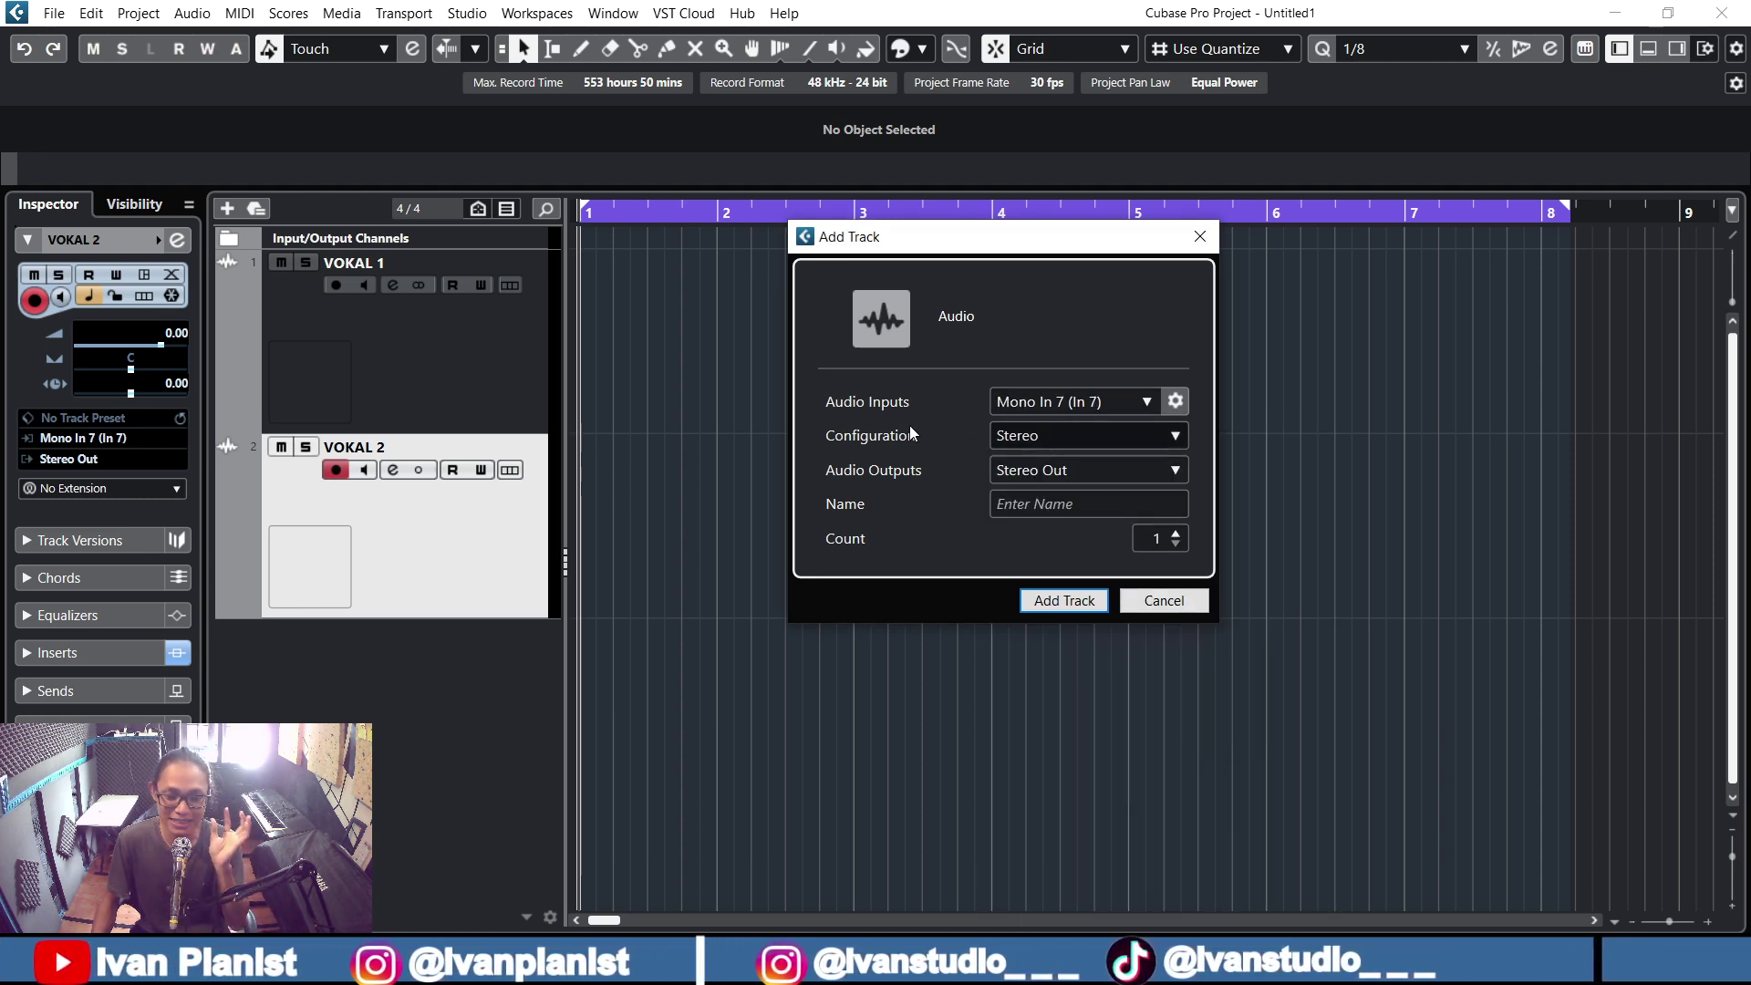
- Review the channel configurations available for the new audio track
left_click(1058, 442)
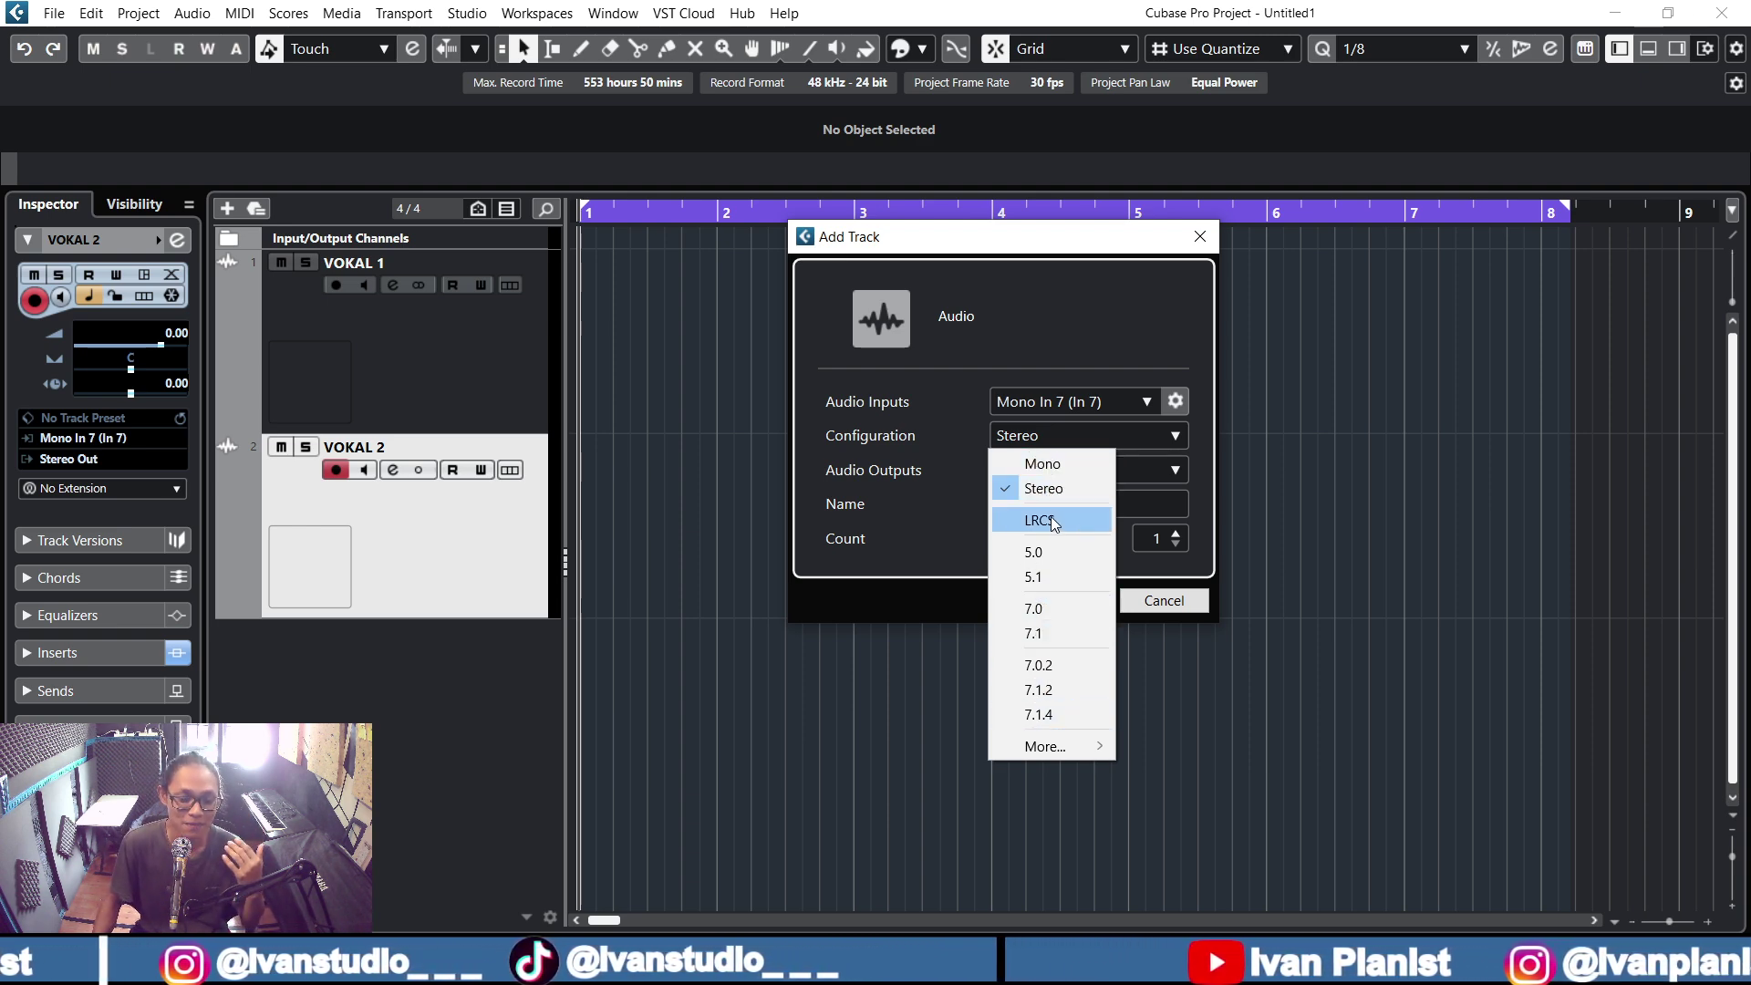
left_click(1107, 347)
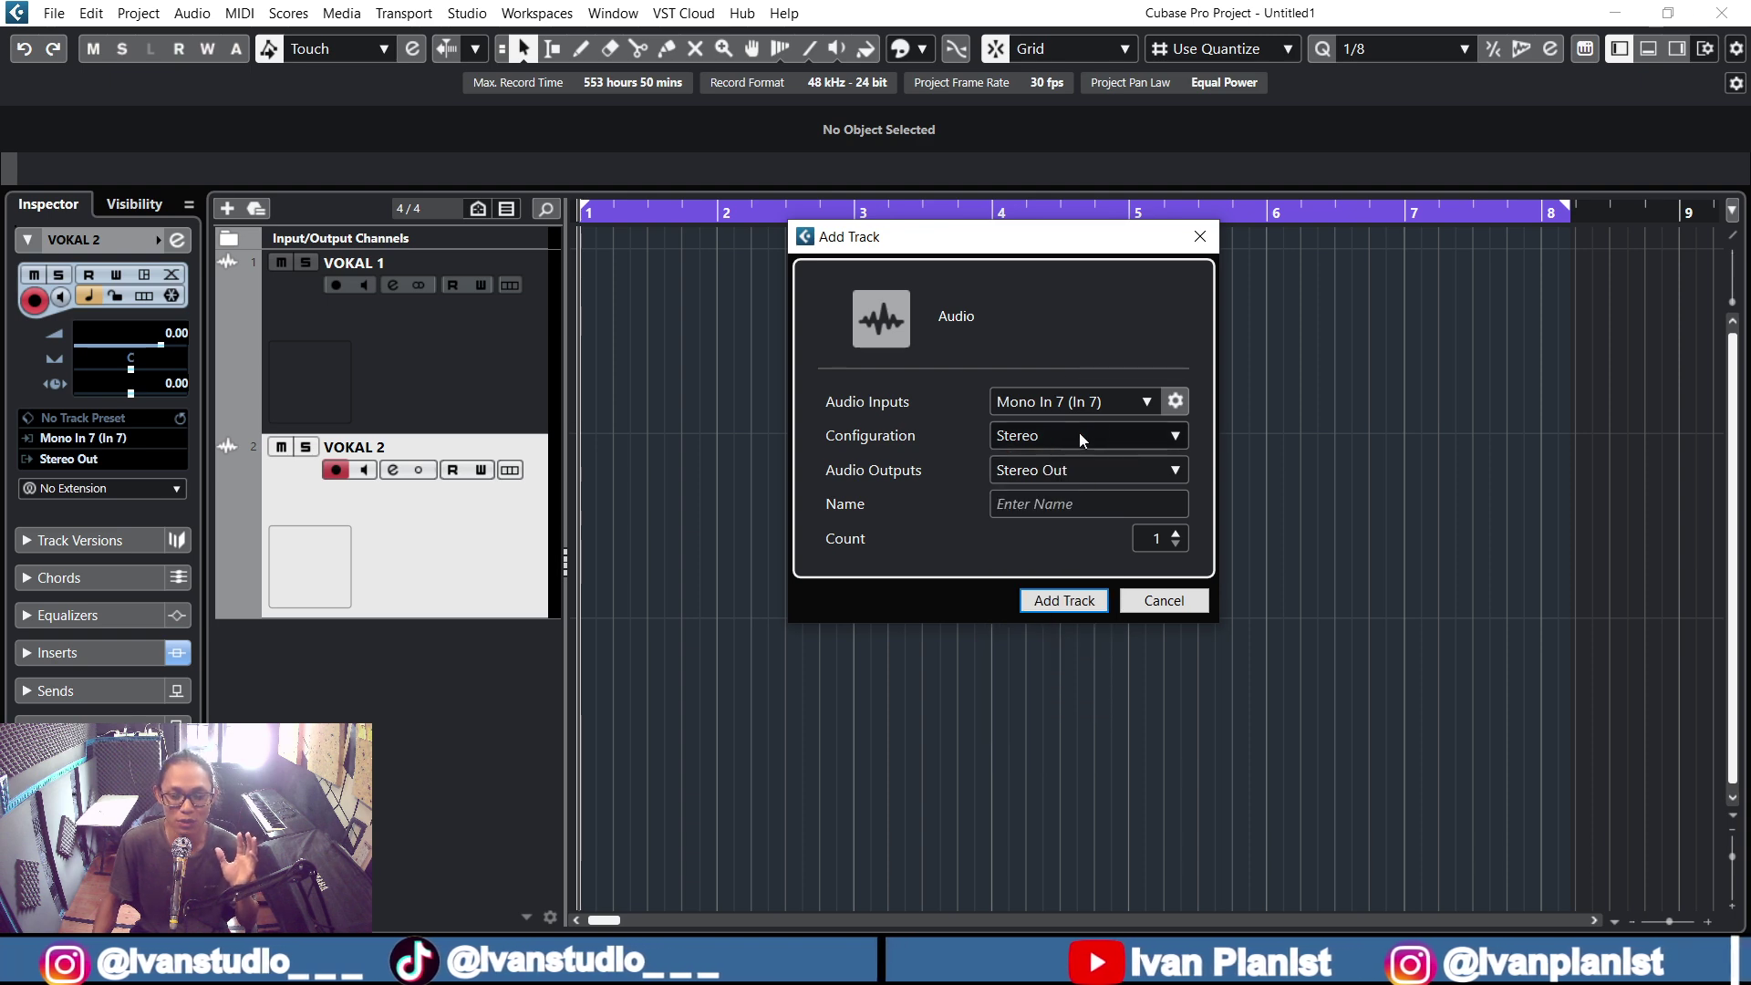
left_click(1107, 451)
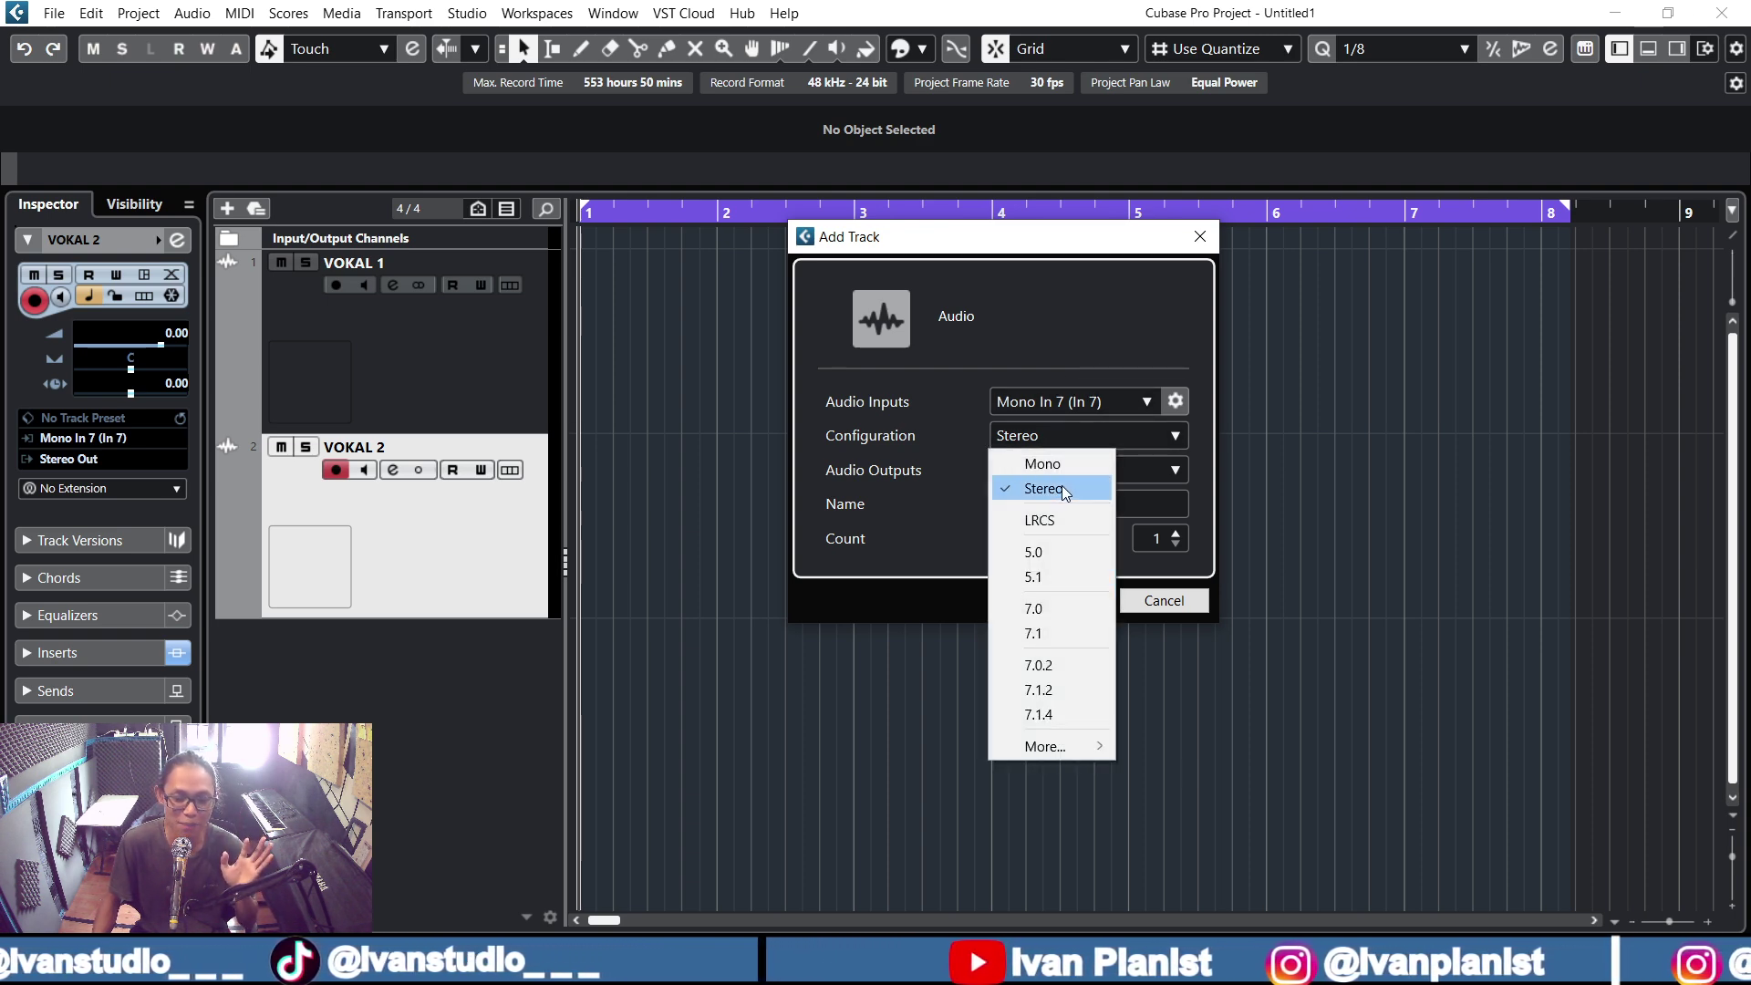
left_click(1092, 350)
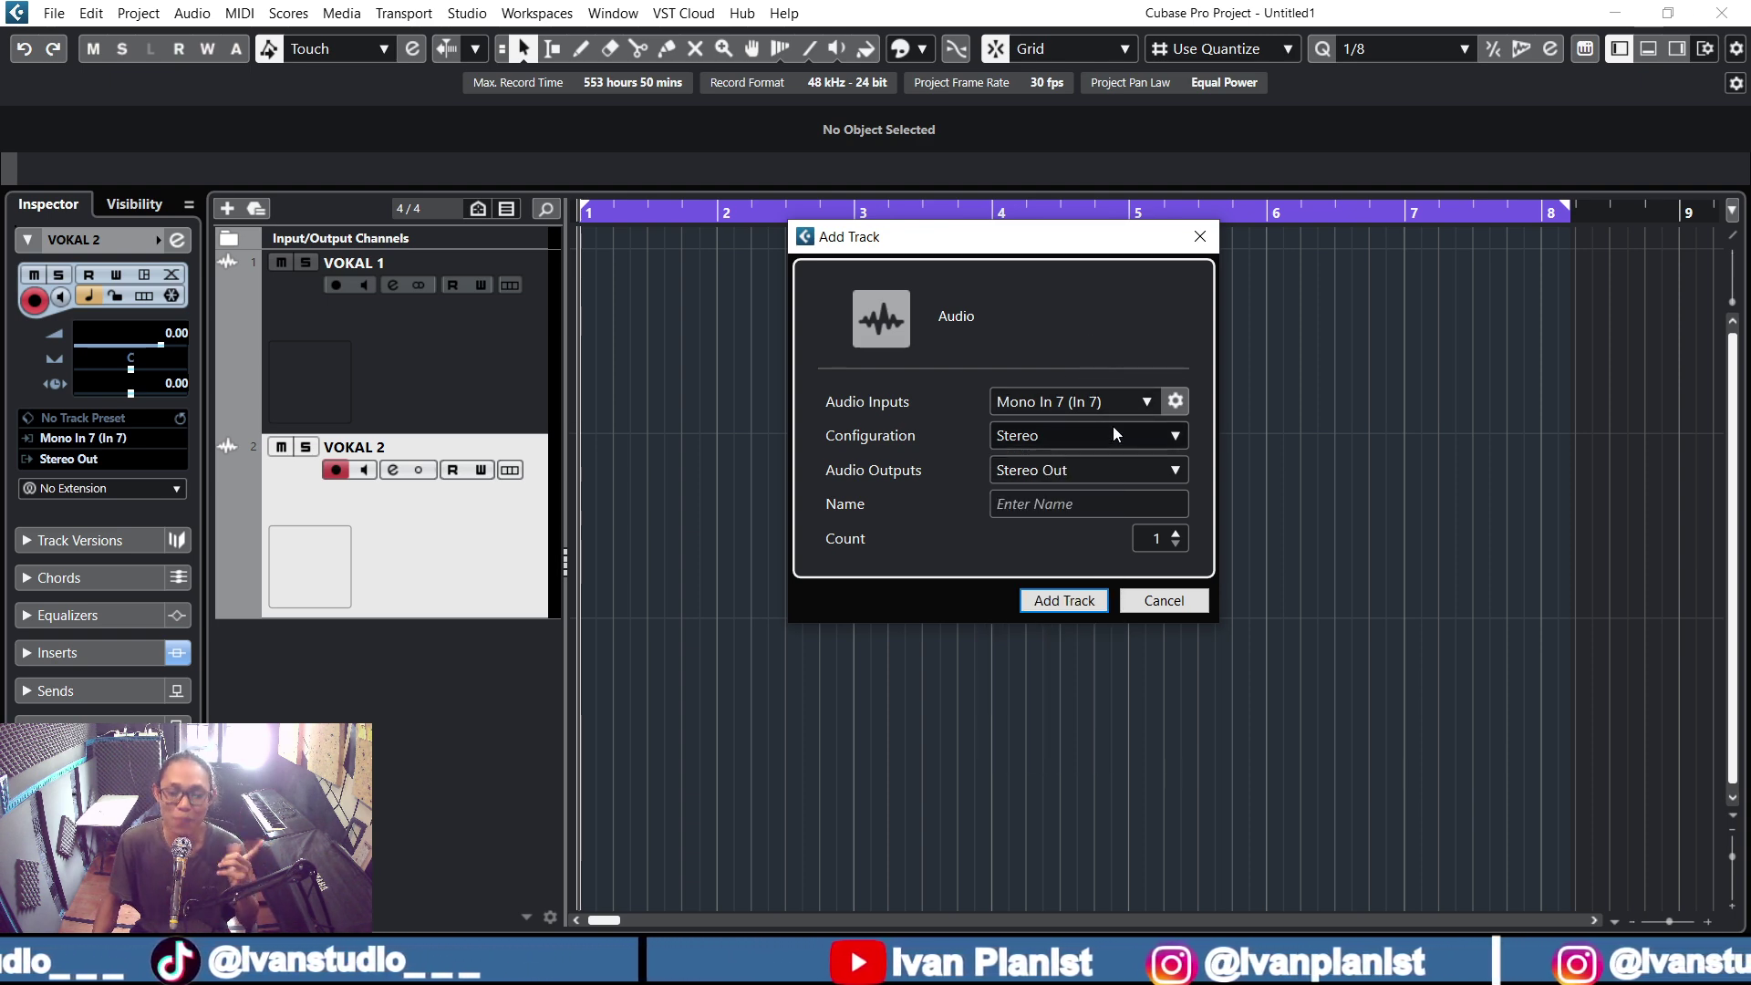
- Try In 1 / 2 (Stereo) and In 3 / 4 (Stereo) in turn as the new track's audio input
left_click(1109, 407)
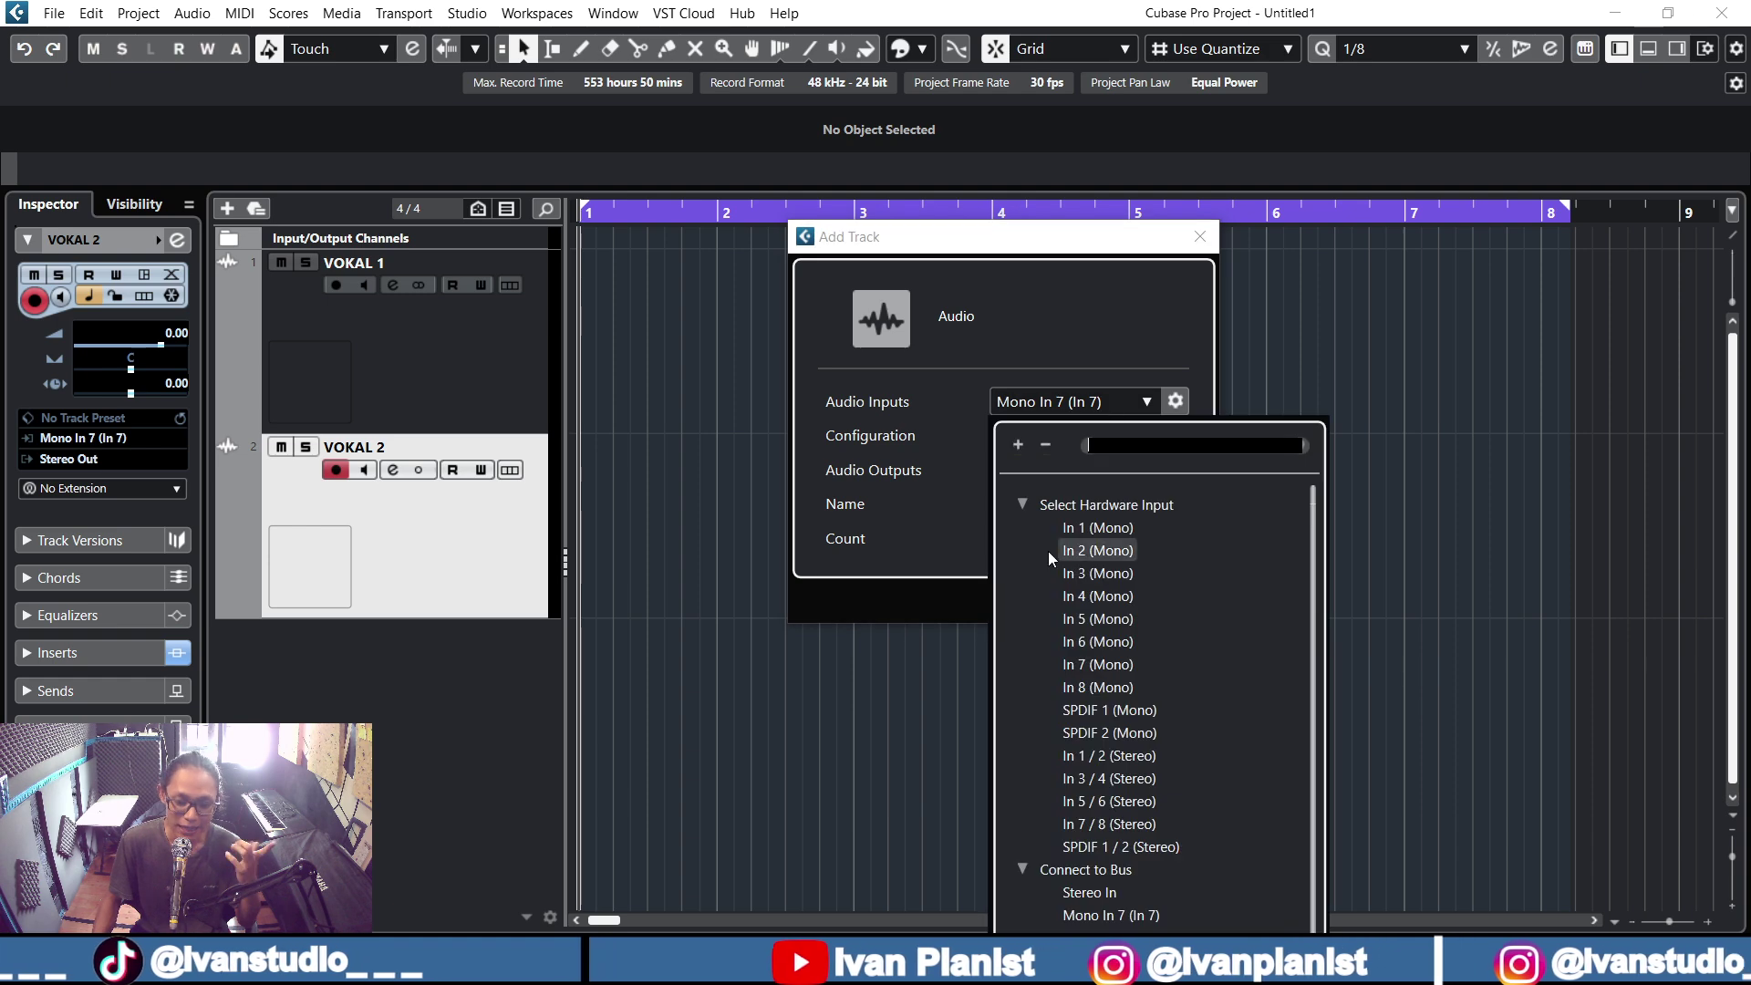
left_click(1125, 758)
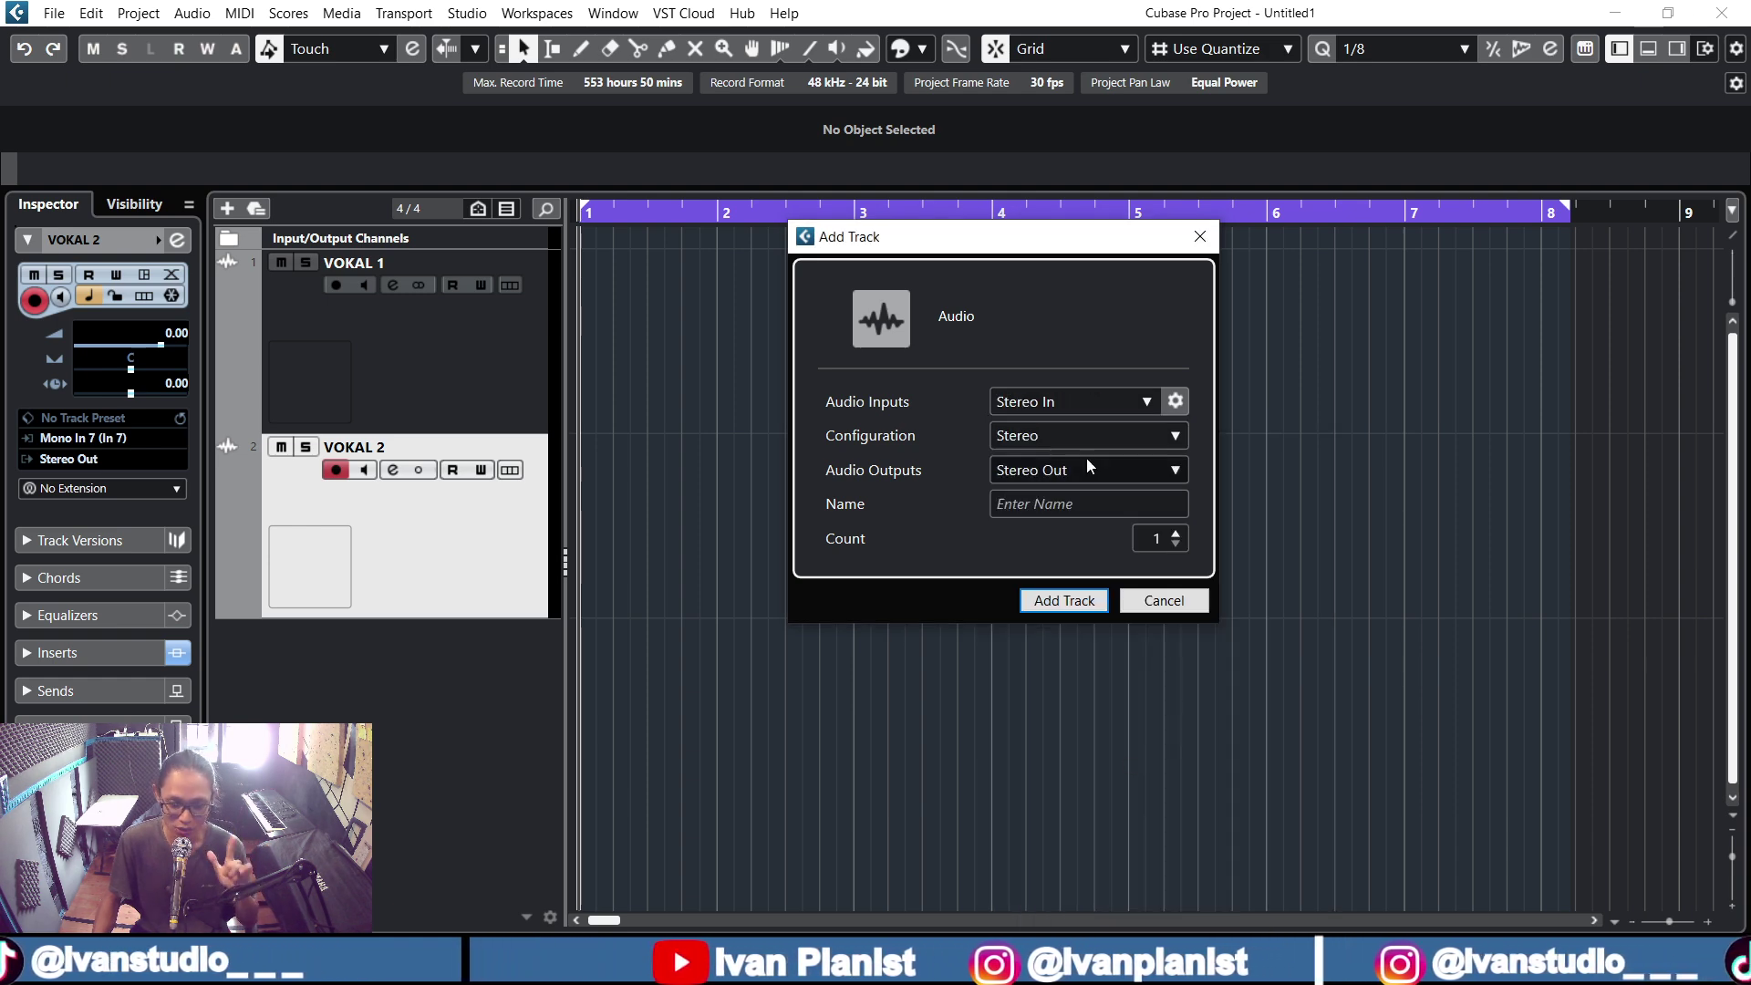
left_click(1046, 408)
left_click(1120, 777)
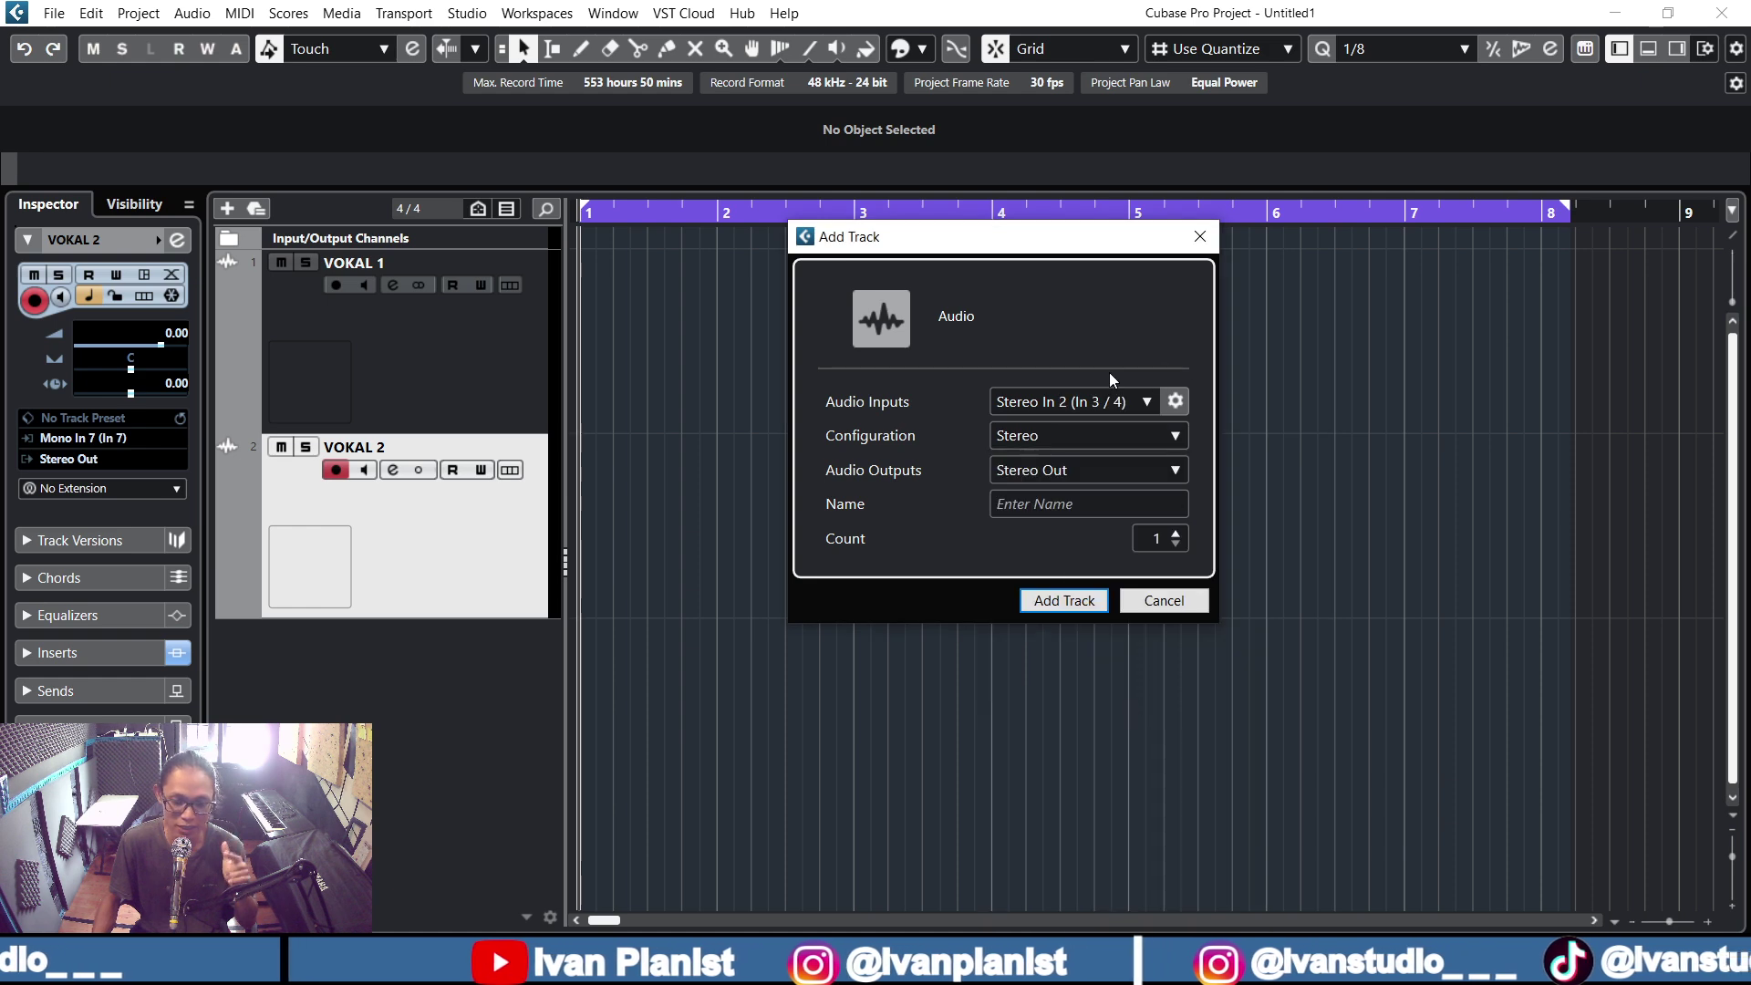
- Try the Mono configuration for the new track, and return it to Stereo
left_click(1053, 436)
left_click(1056, 466)
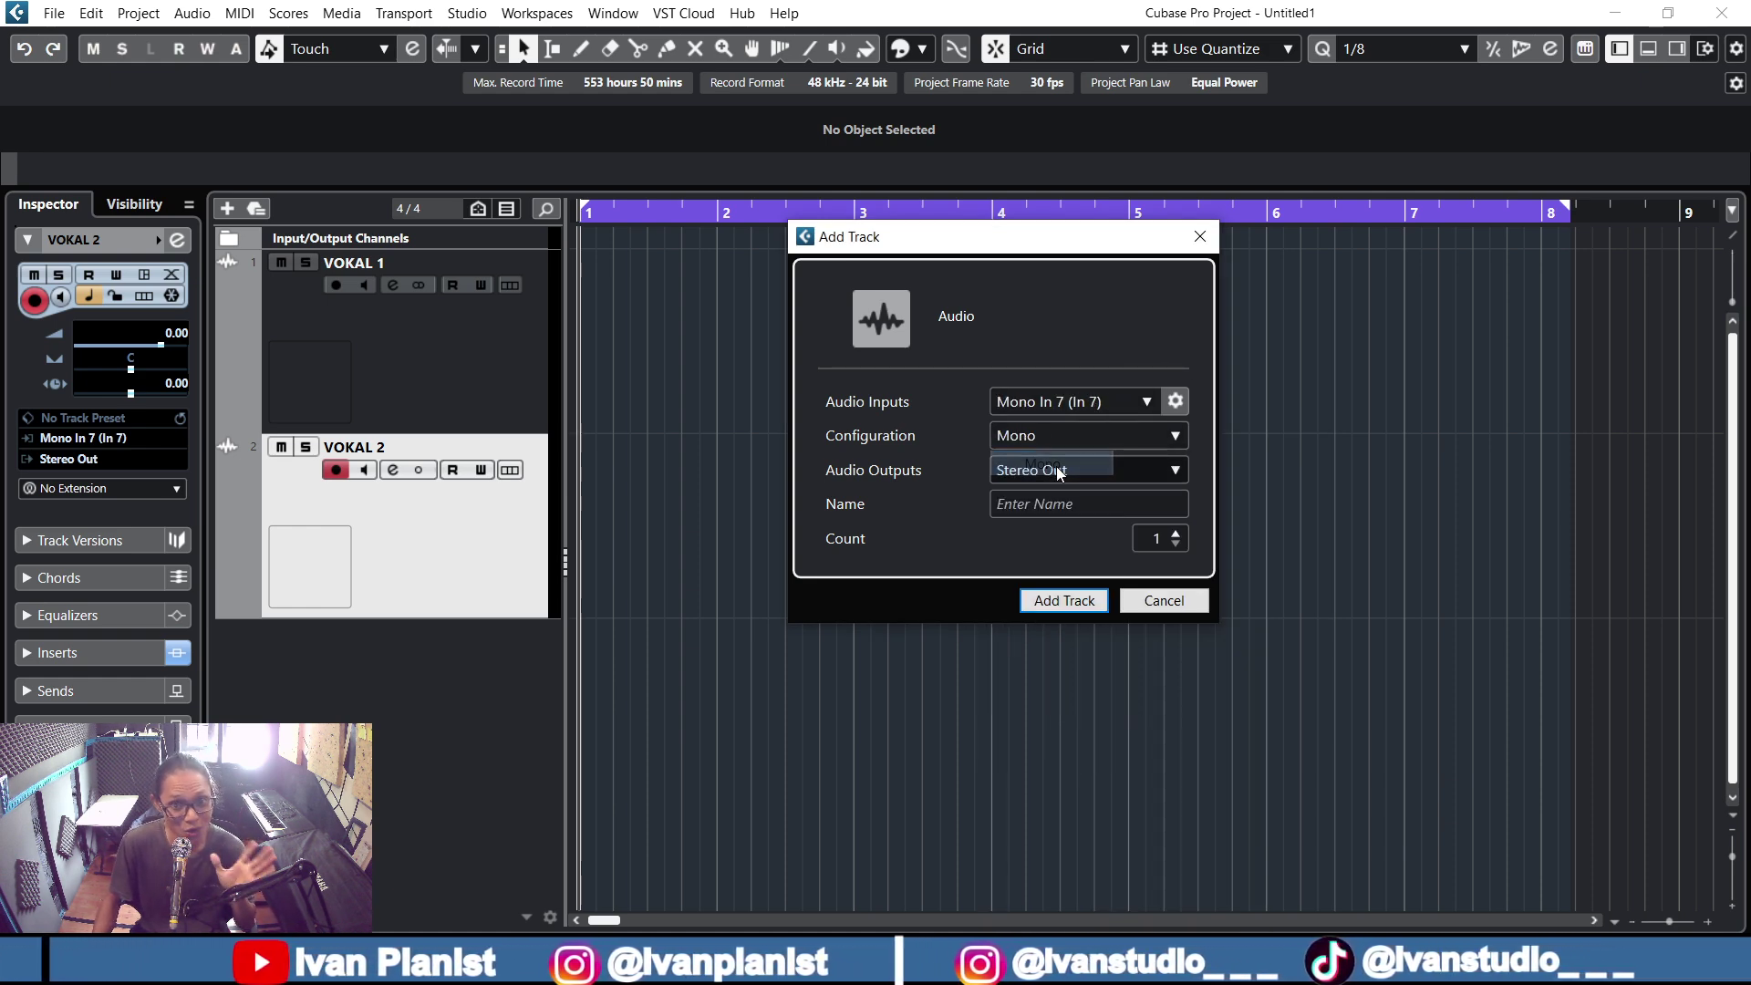
left_click(1075, 430)
left_click(1065, 479)
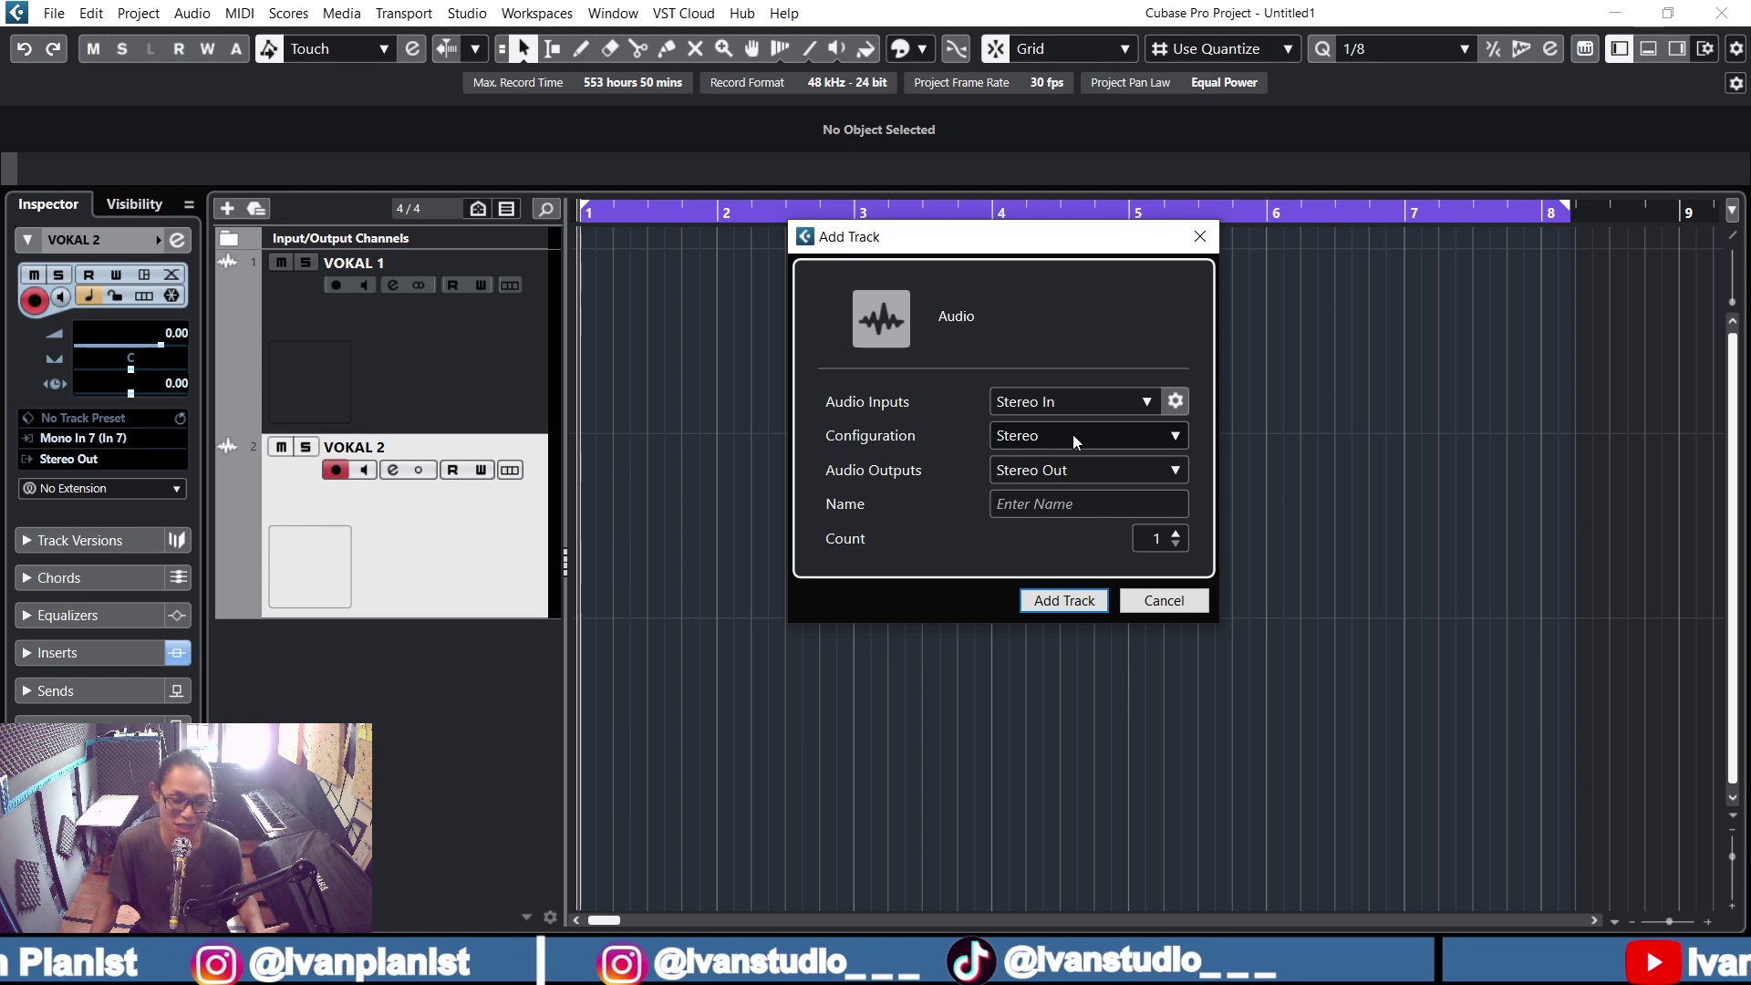
- Try In 7 (Mono) as the new track's input together with the Stereo configuration
left_click(1083, 411)
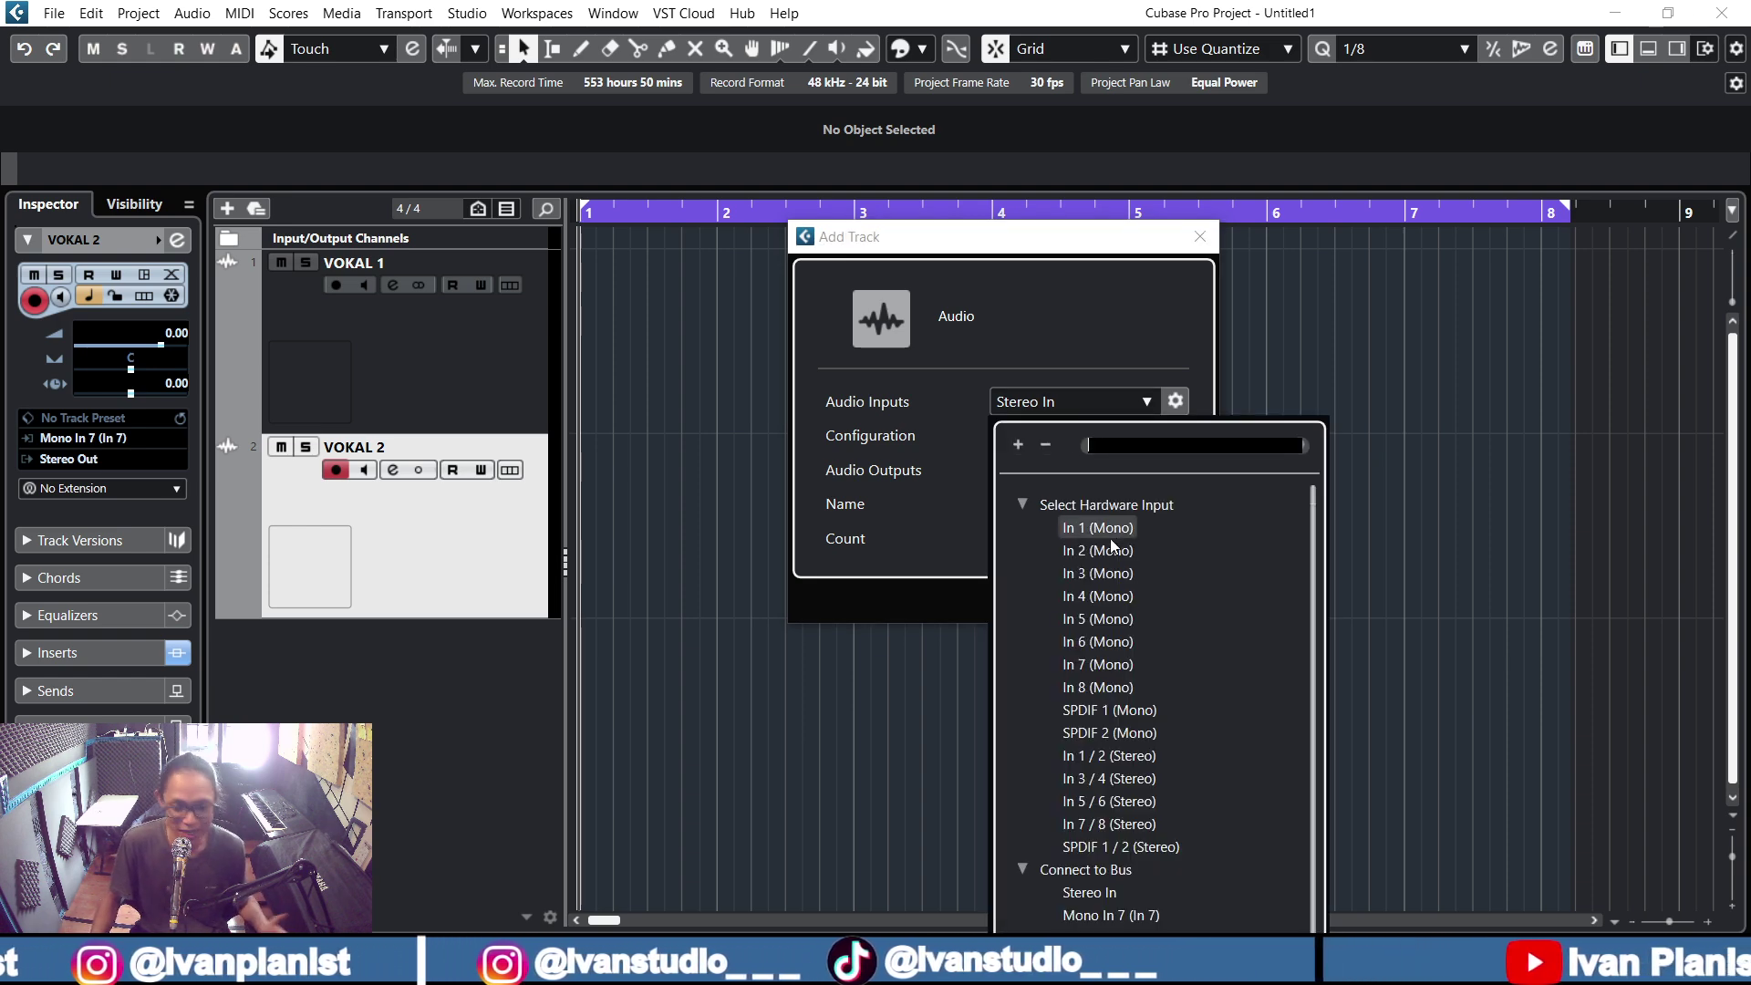
left_click(1124, 662)
left_click(1097, 448)
left_click(1089, 489)
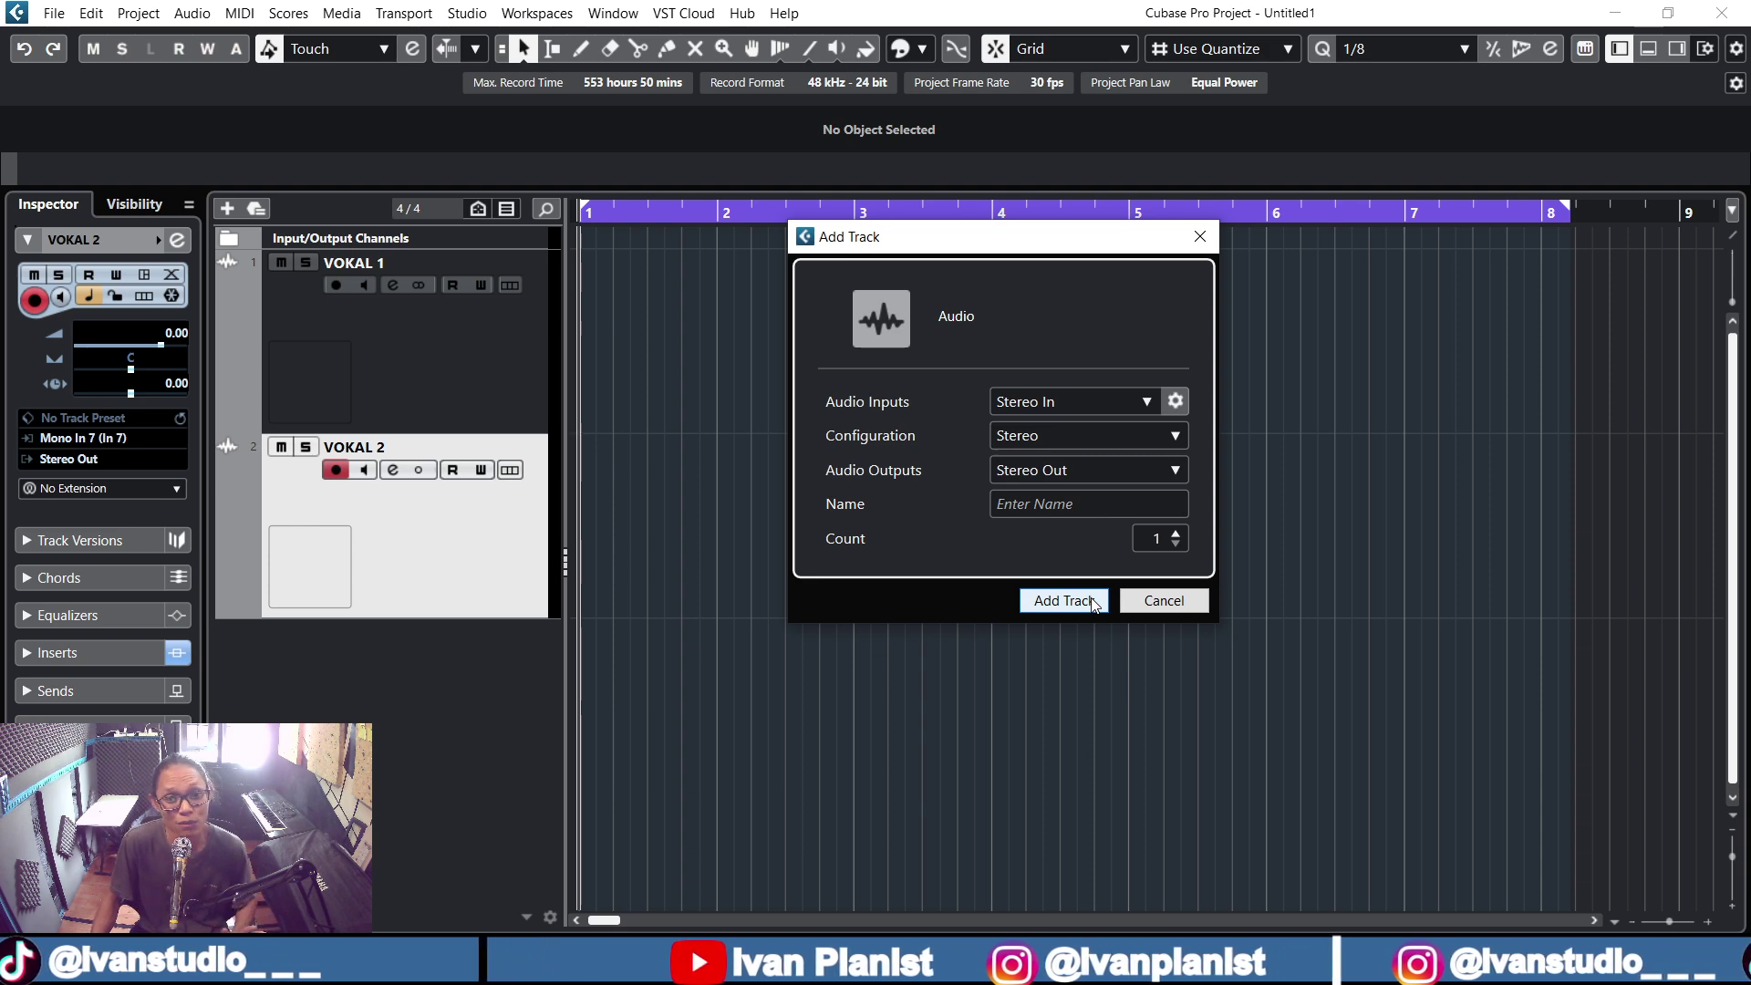
- Add the audio track with In 7 (Mono) as its input and a Stereo configuration
left_click(1136, 404)
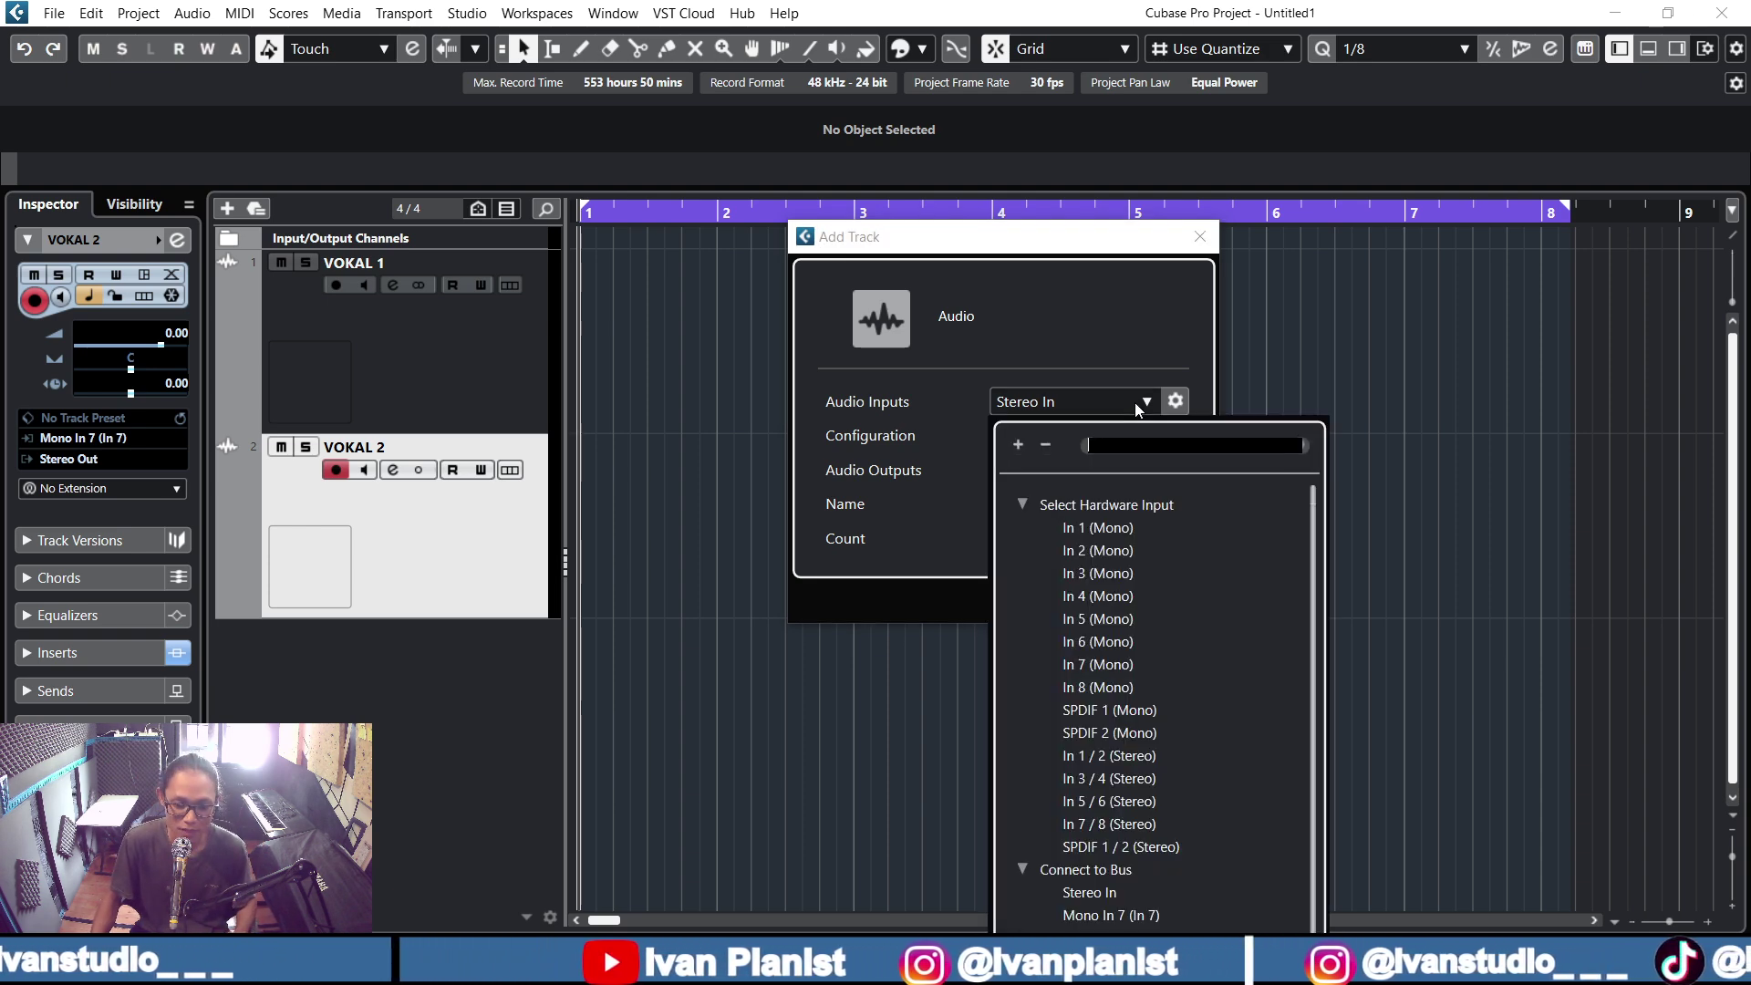
left_click(1102, 664)
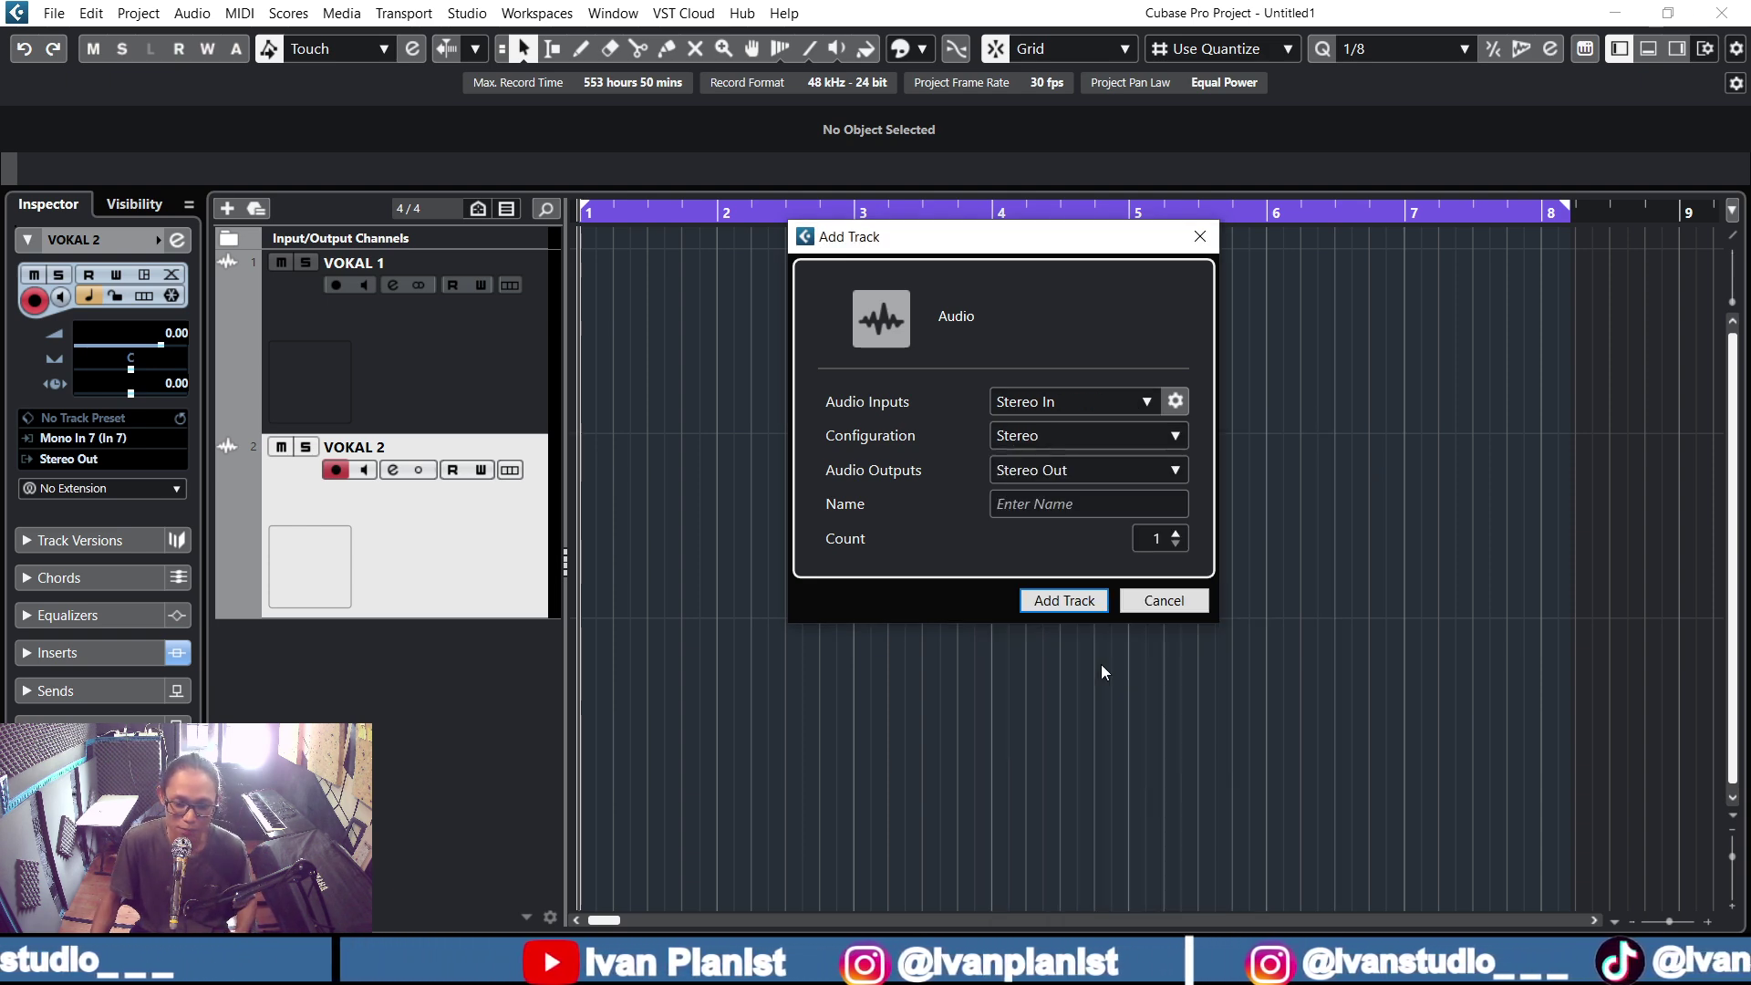
left_click(1106, 436)
left_click(1060, 488)
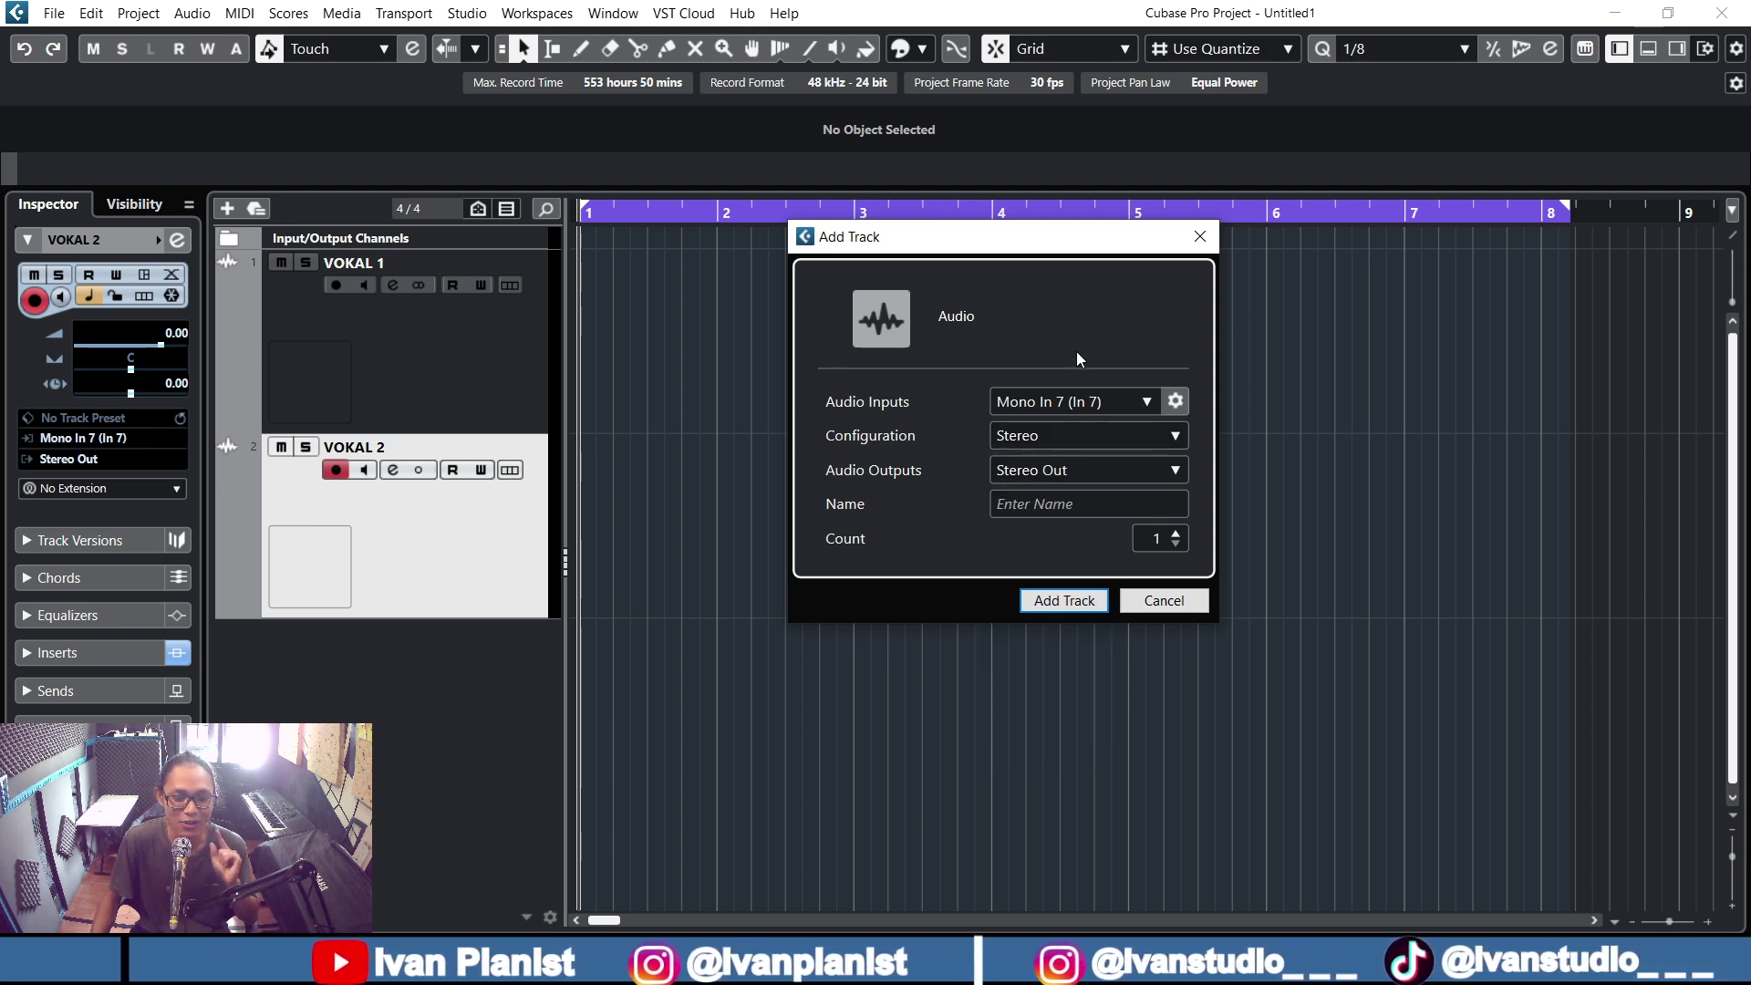
left_click(1065, 600)
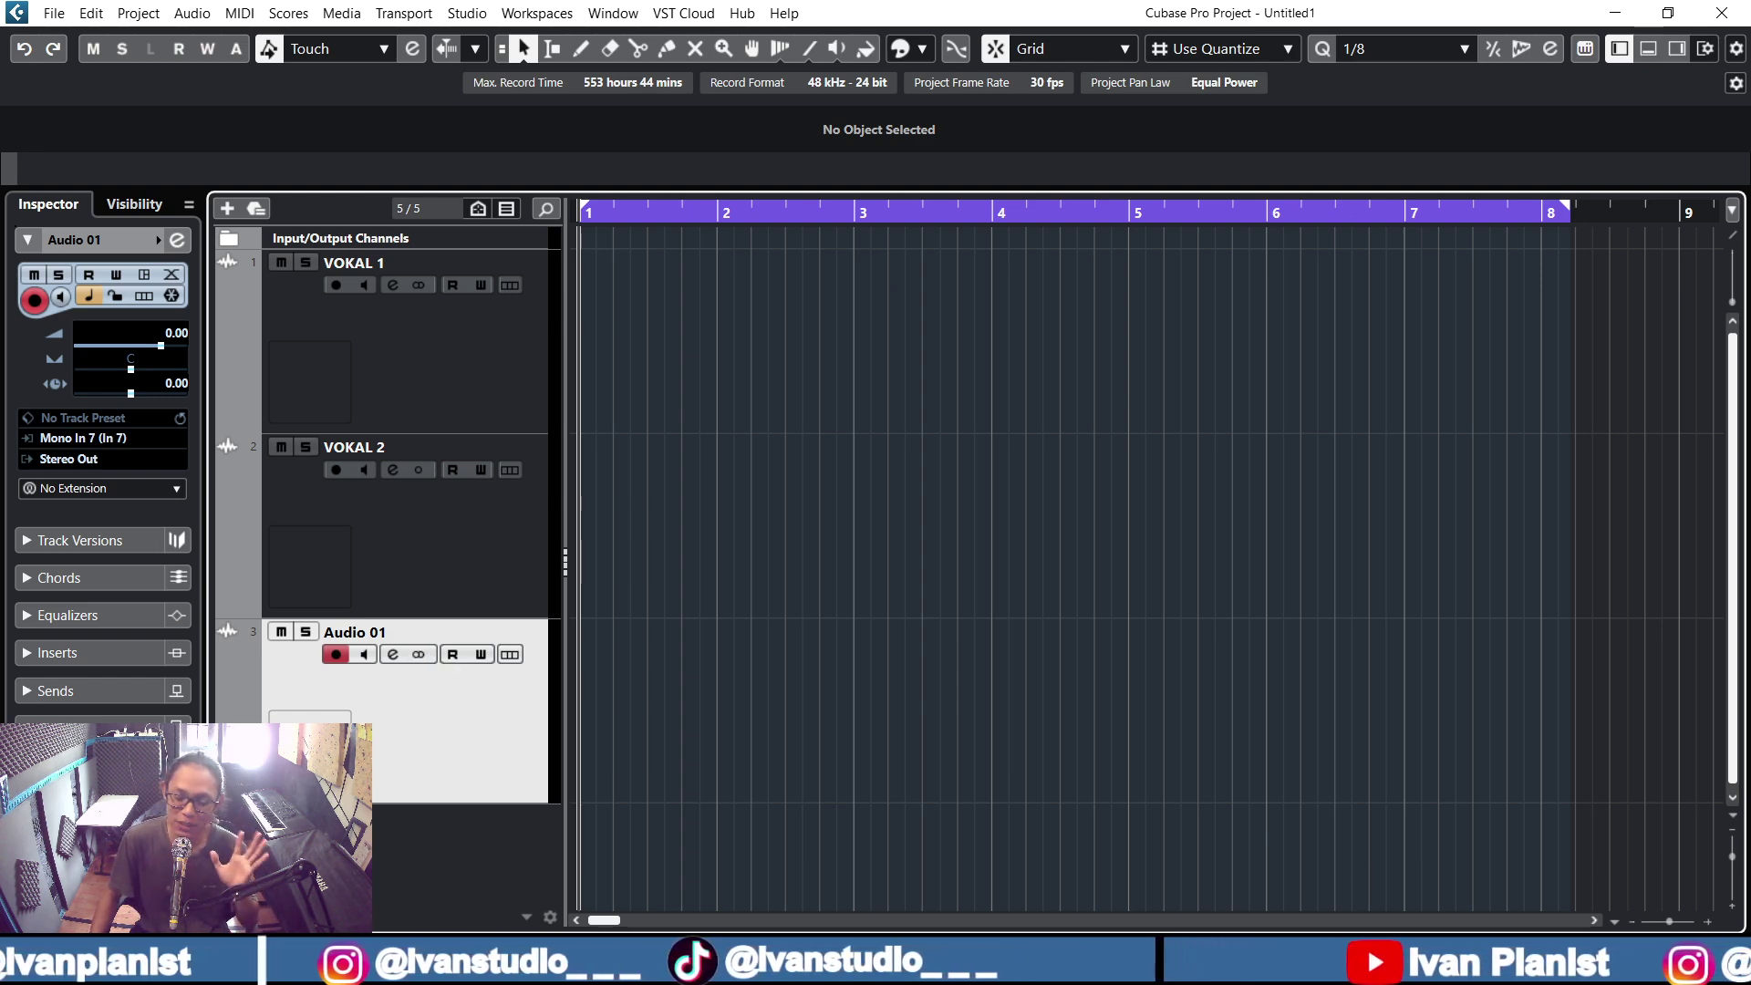
- Reduce the height of all tracks and compare the channel indicators of VOKAL 1 and VOKAL 2
left_click_drag(1738, 865, 1733, 853)
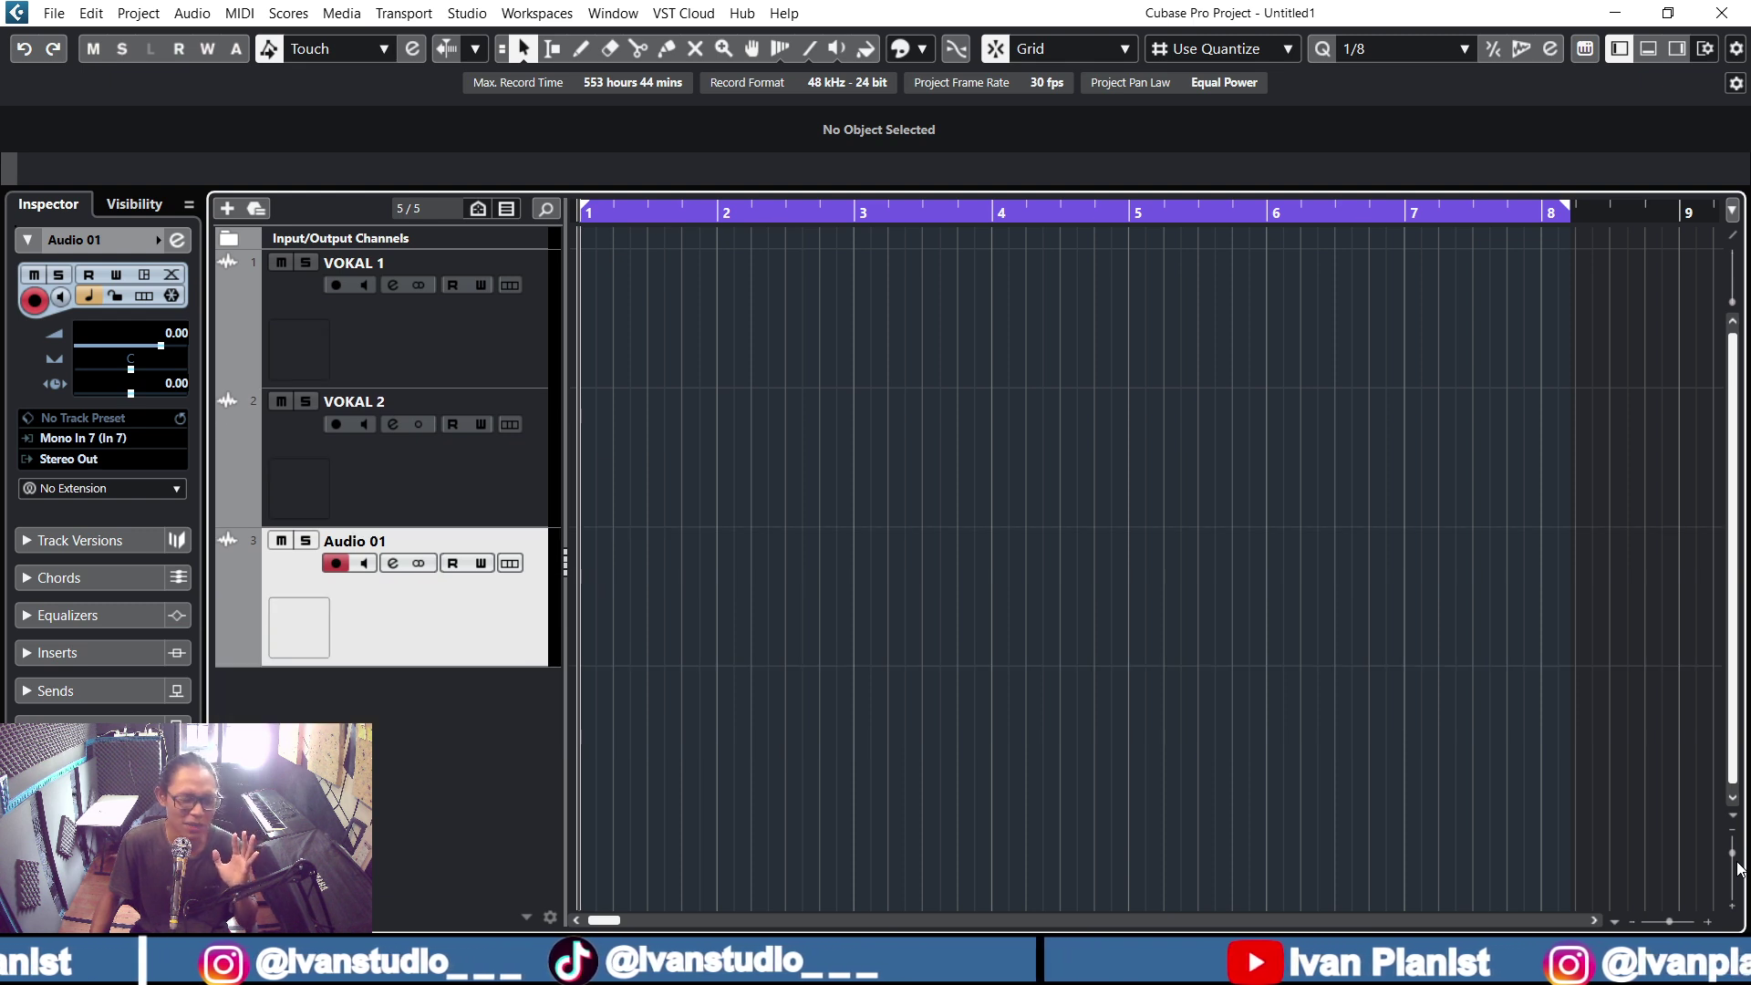
left_click(501, 350)
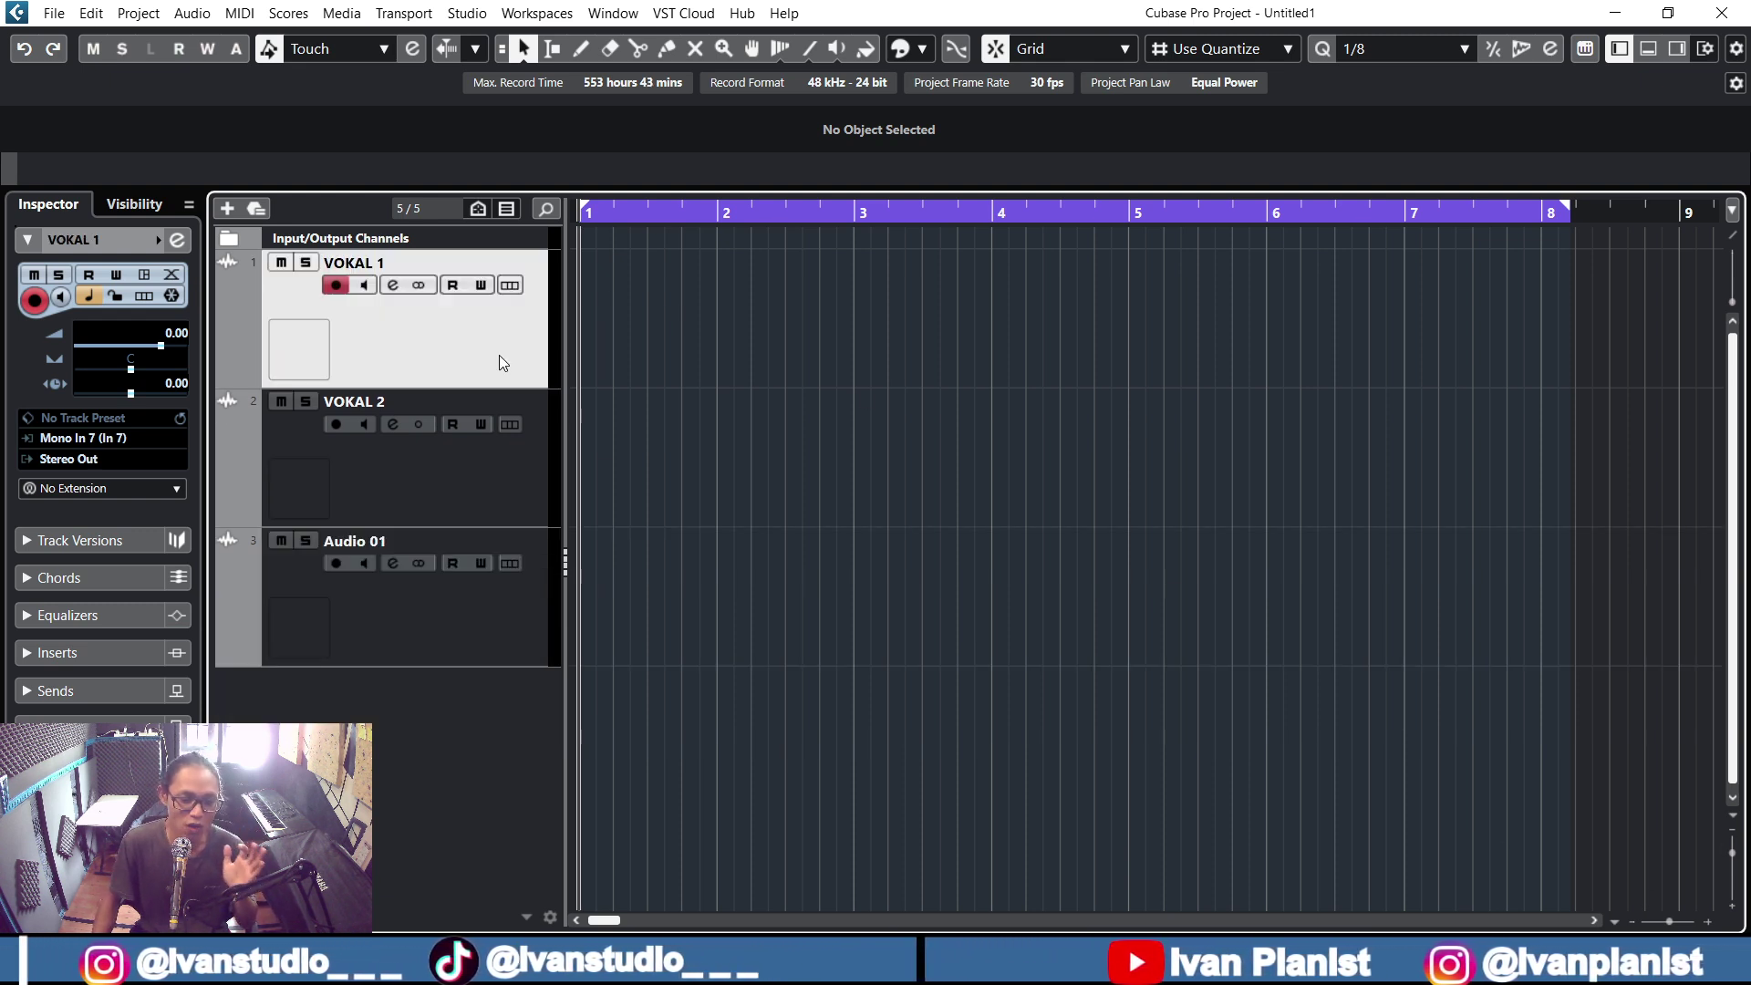
left_click(474, 476)
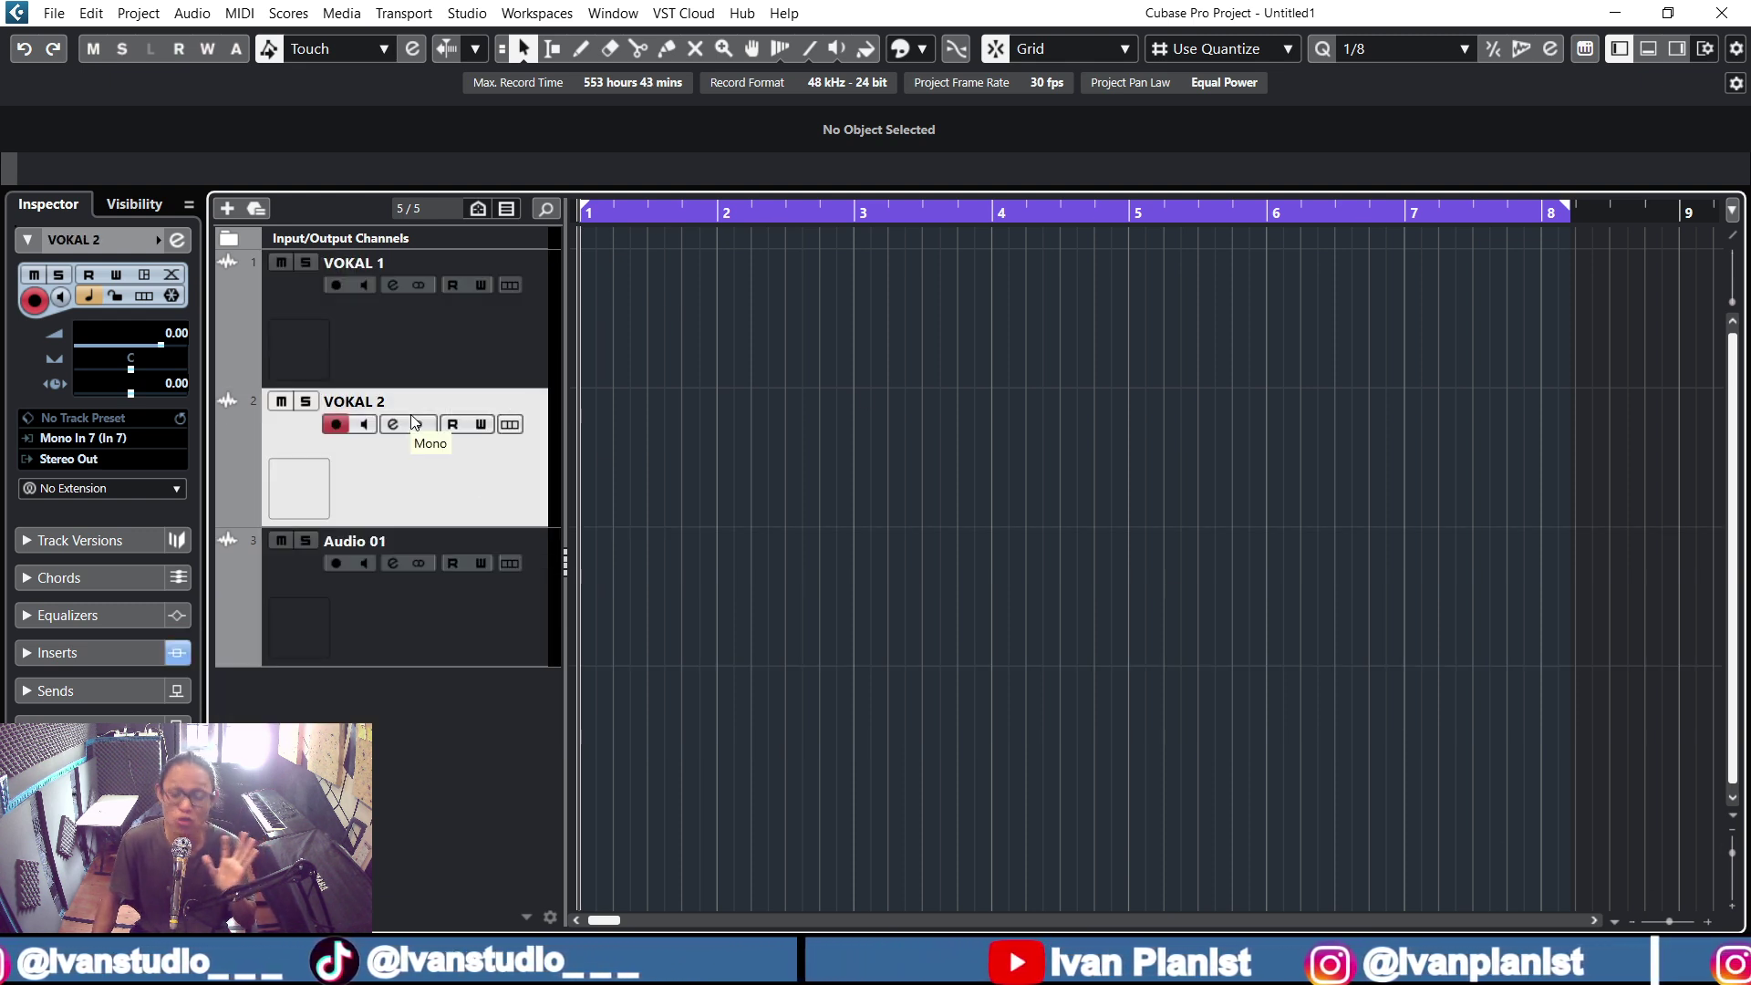
- Delete the Audio 01 track
left_click(468, 617)
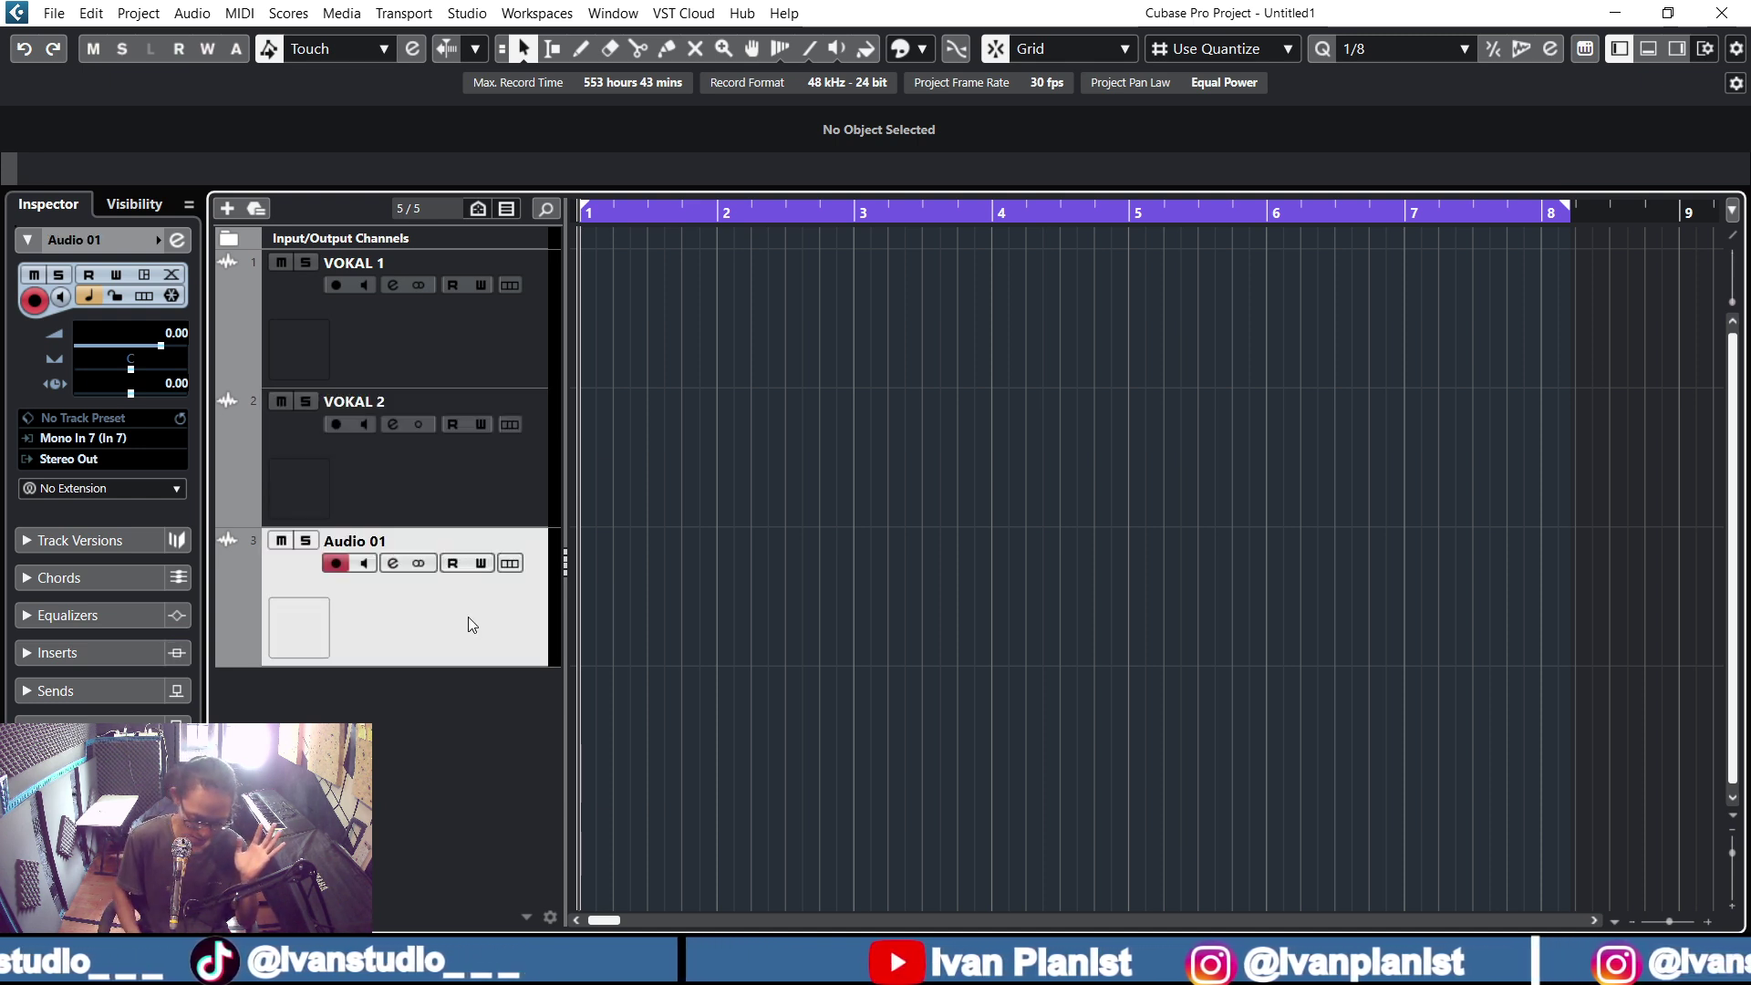
key("Delete")
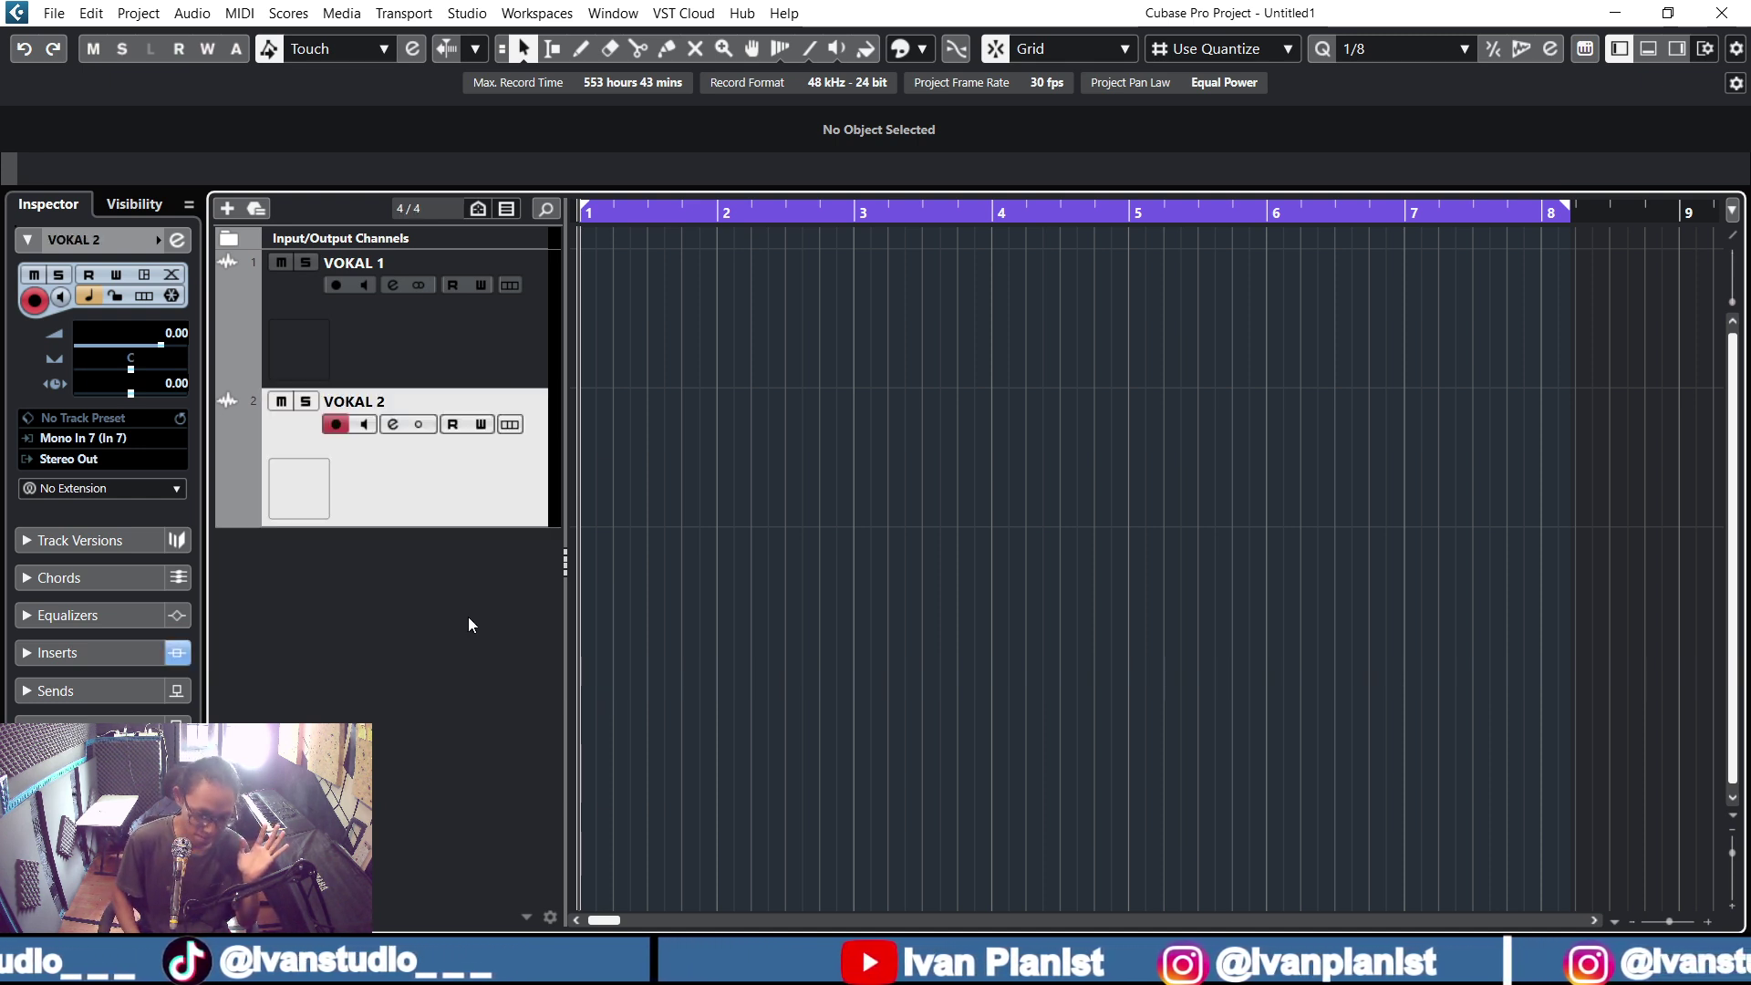
- Compare the VOKAL 1 and VOKAL 2 tracks, and inspect VOKAL 1's channel settings before closing them
left_click(451, 325)
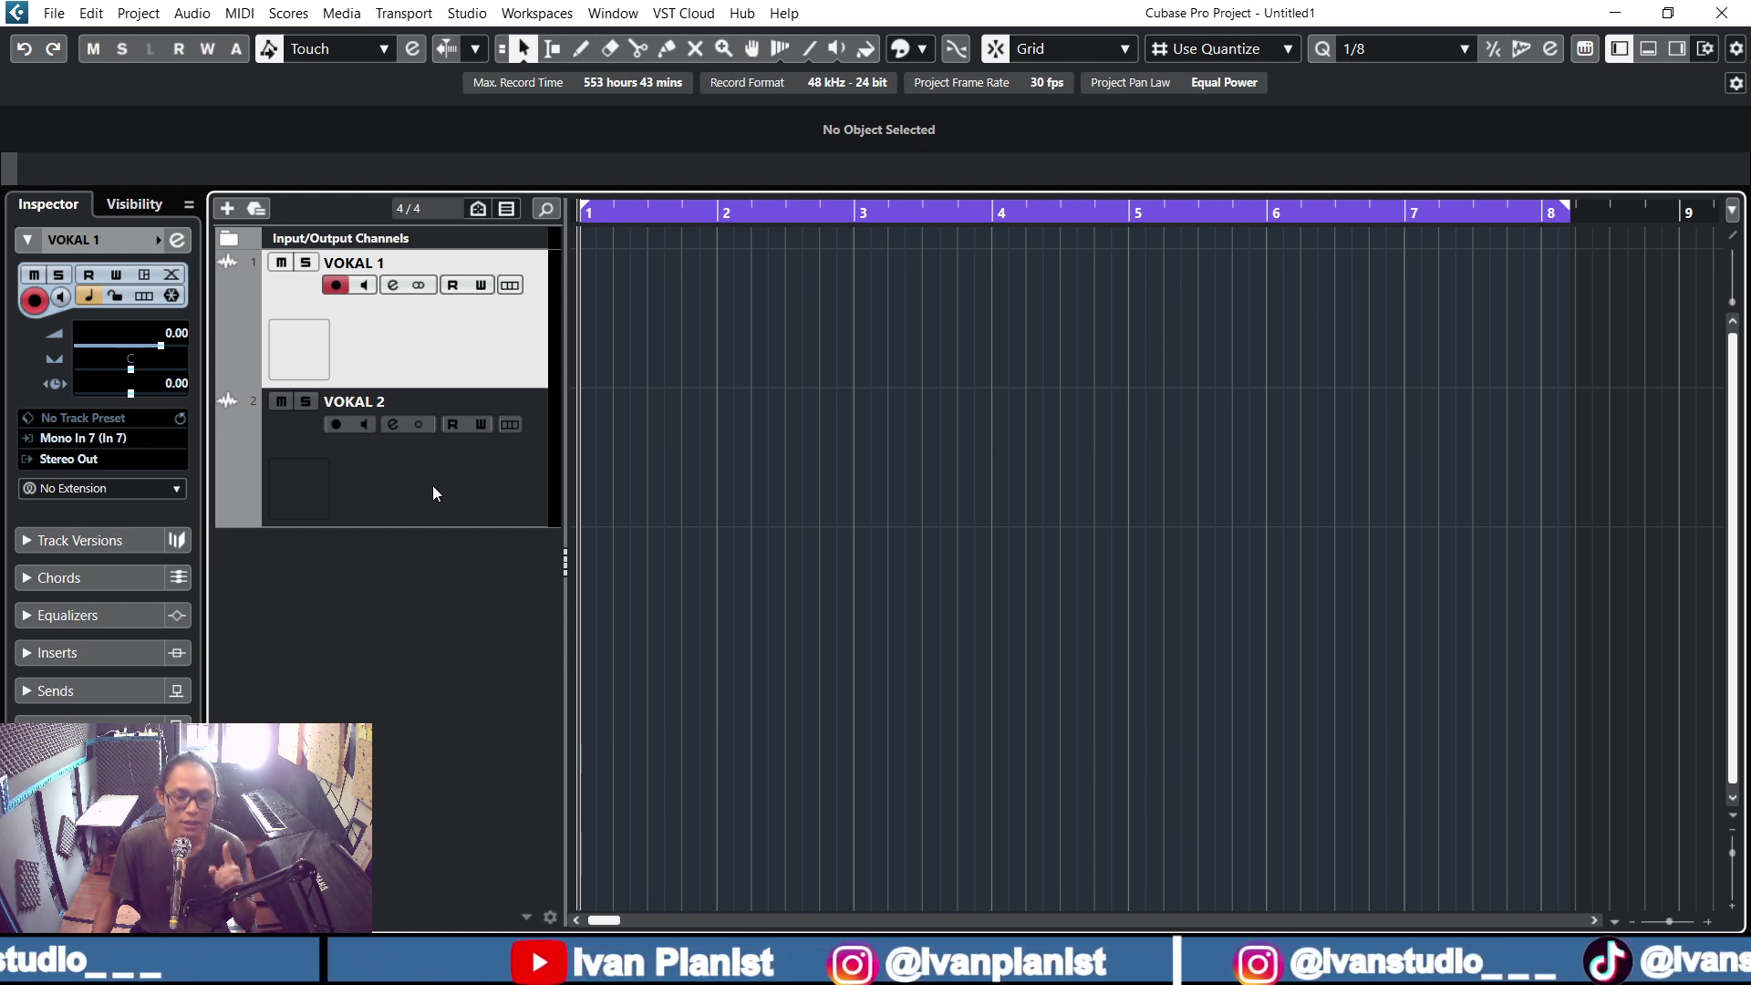
left_click(479, 509)
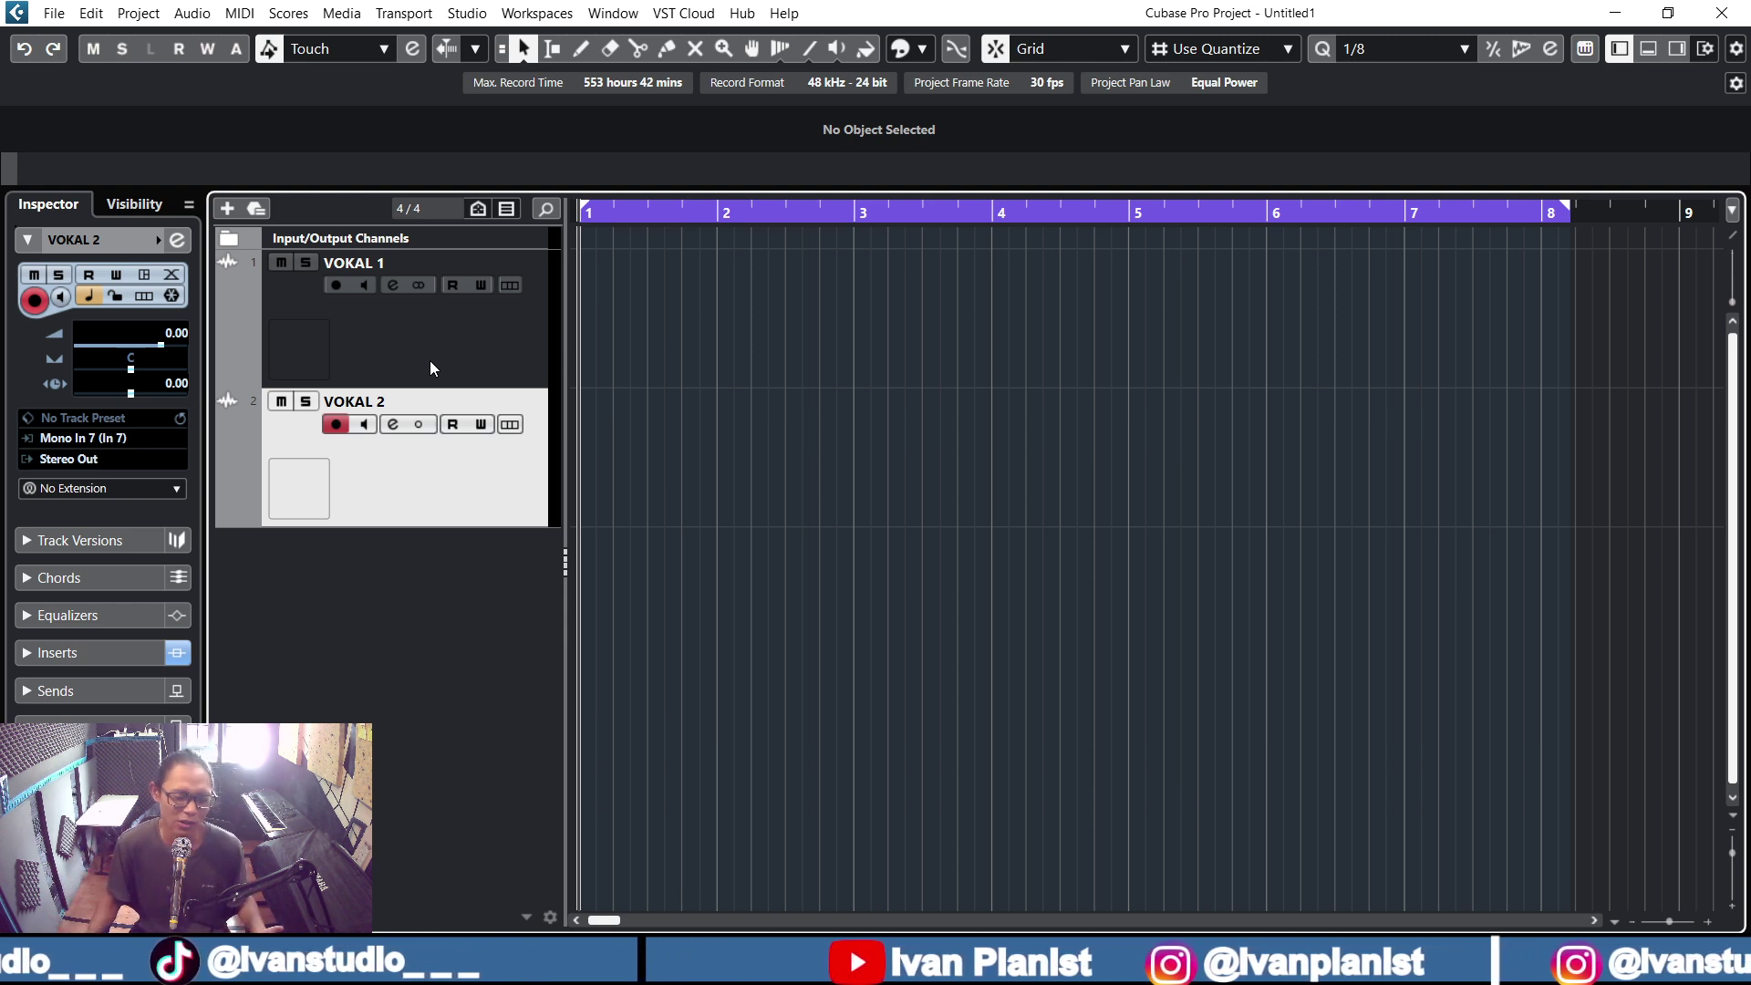
left_click(440, 316)
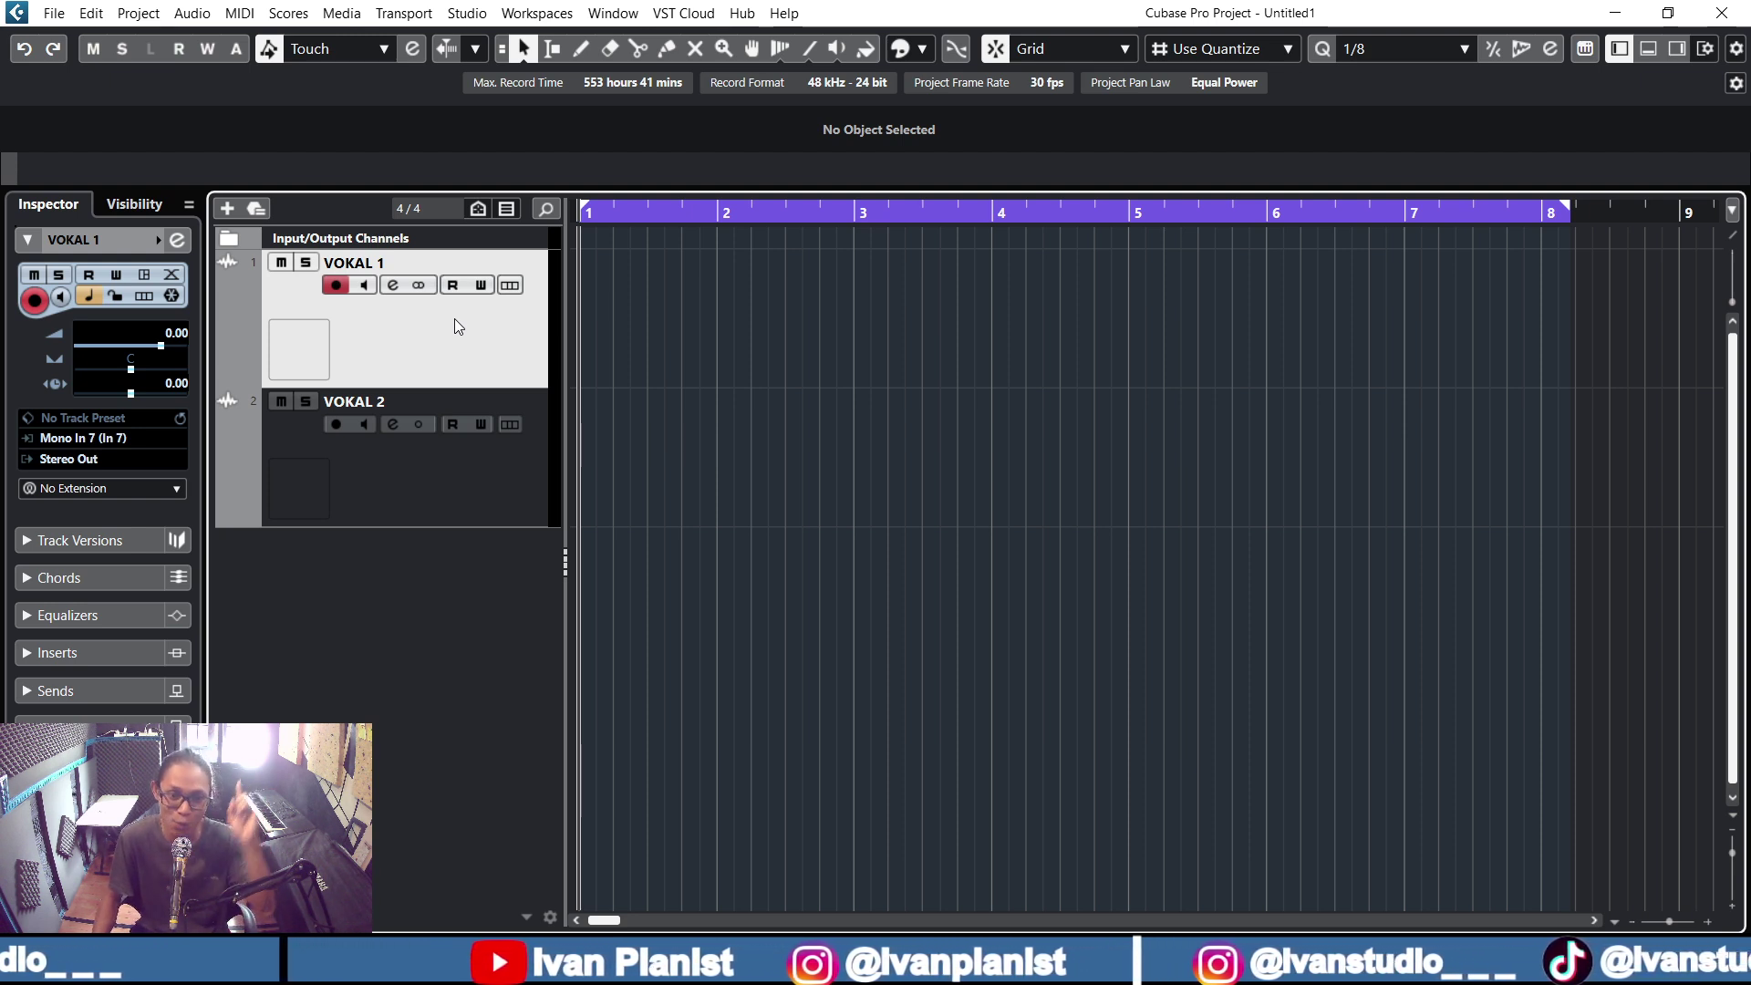
left_click(395, 286)
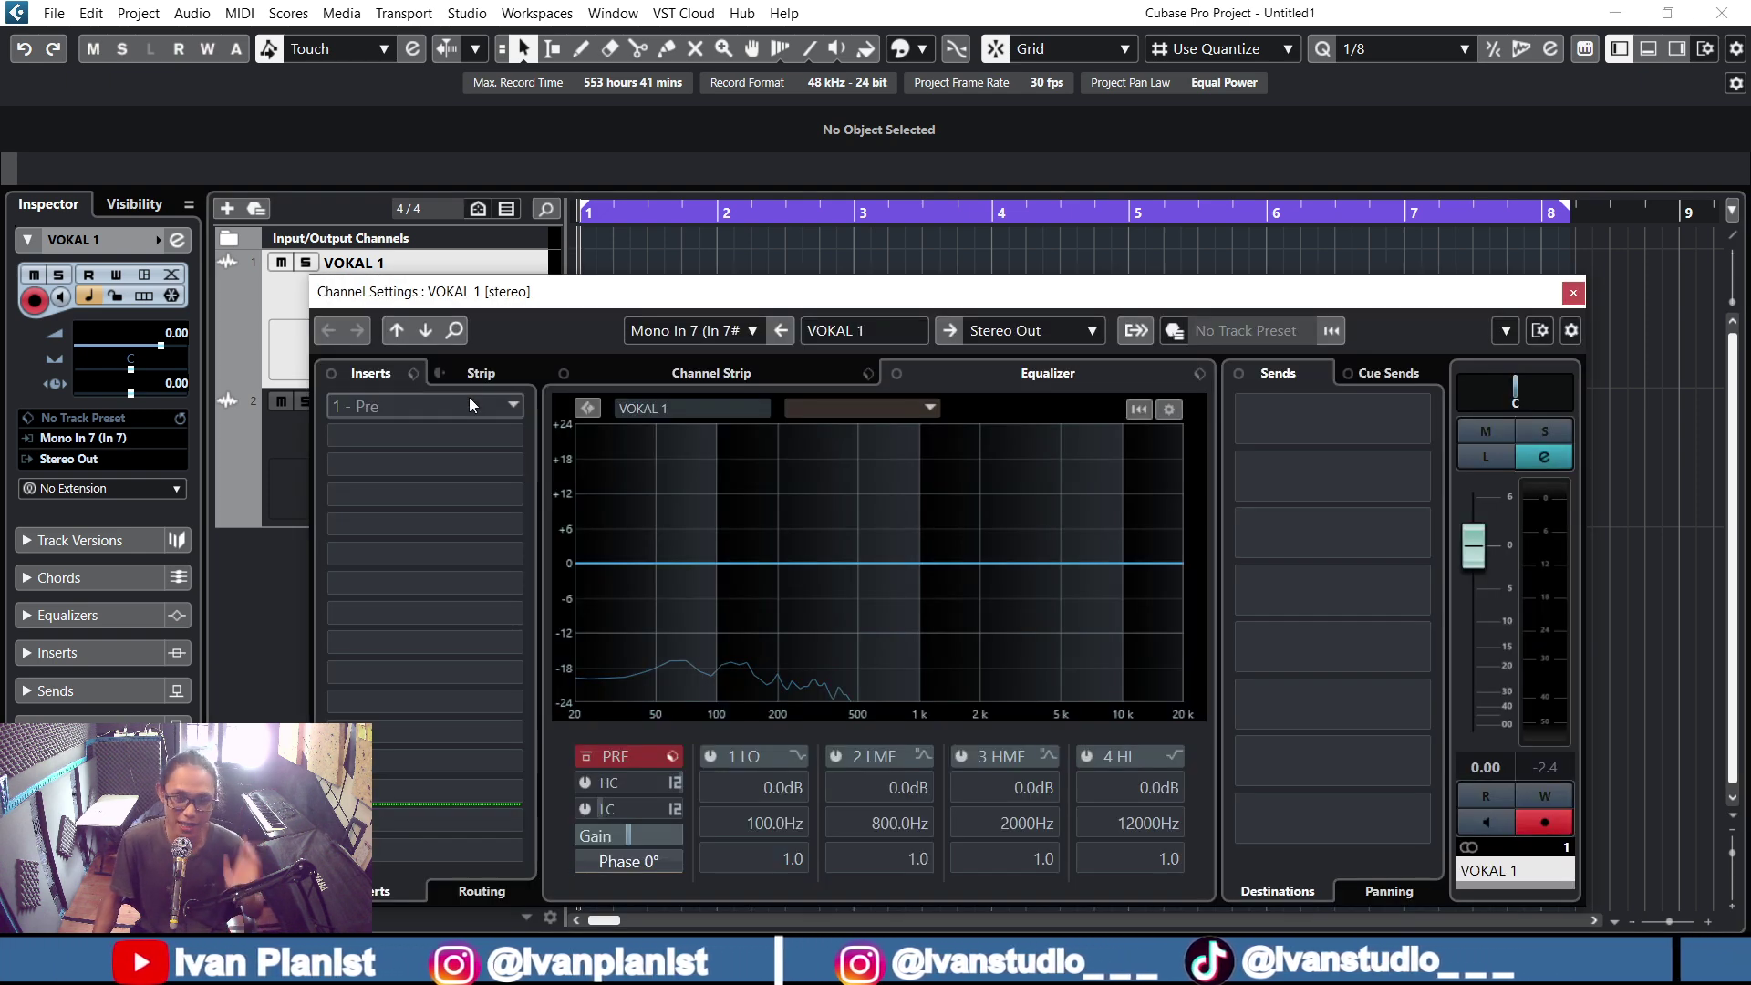
left_click_drag(695, 303, 770, 328)
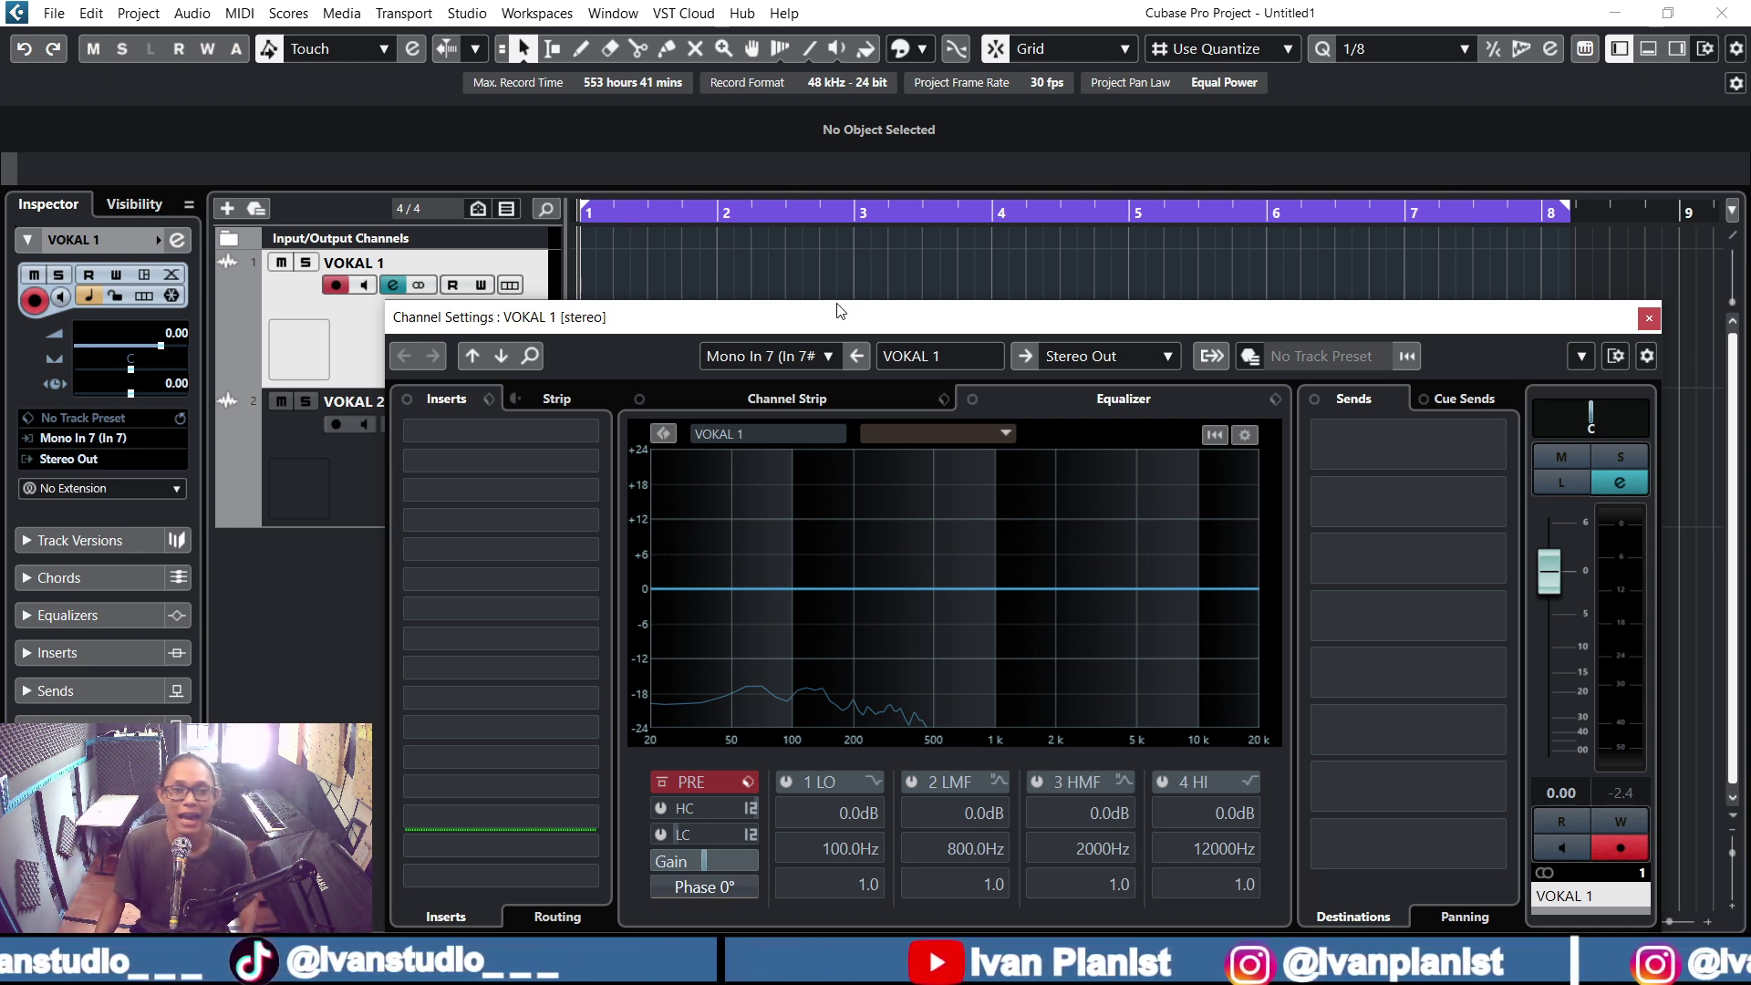
left_click(1649, 319)
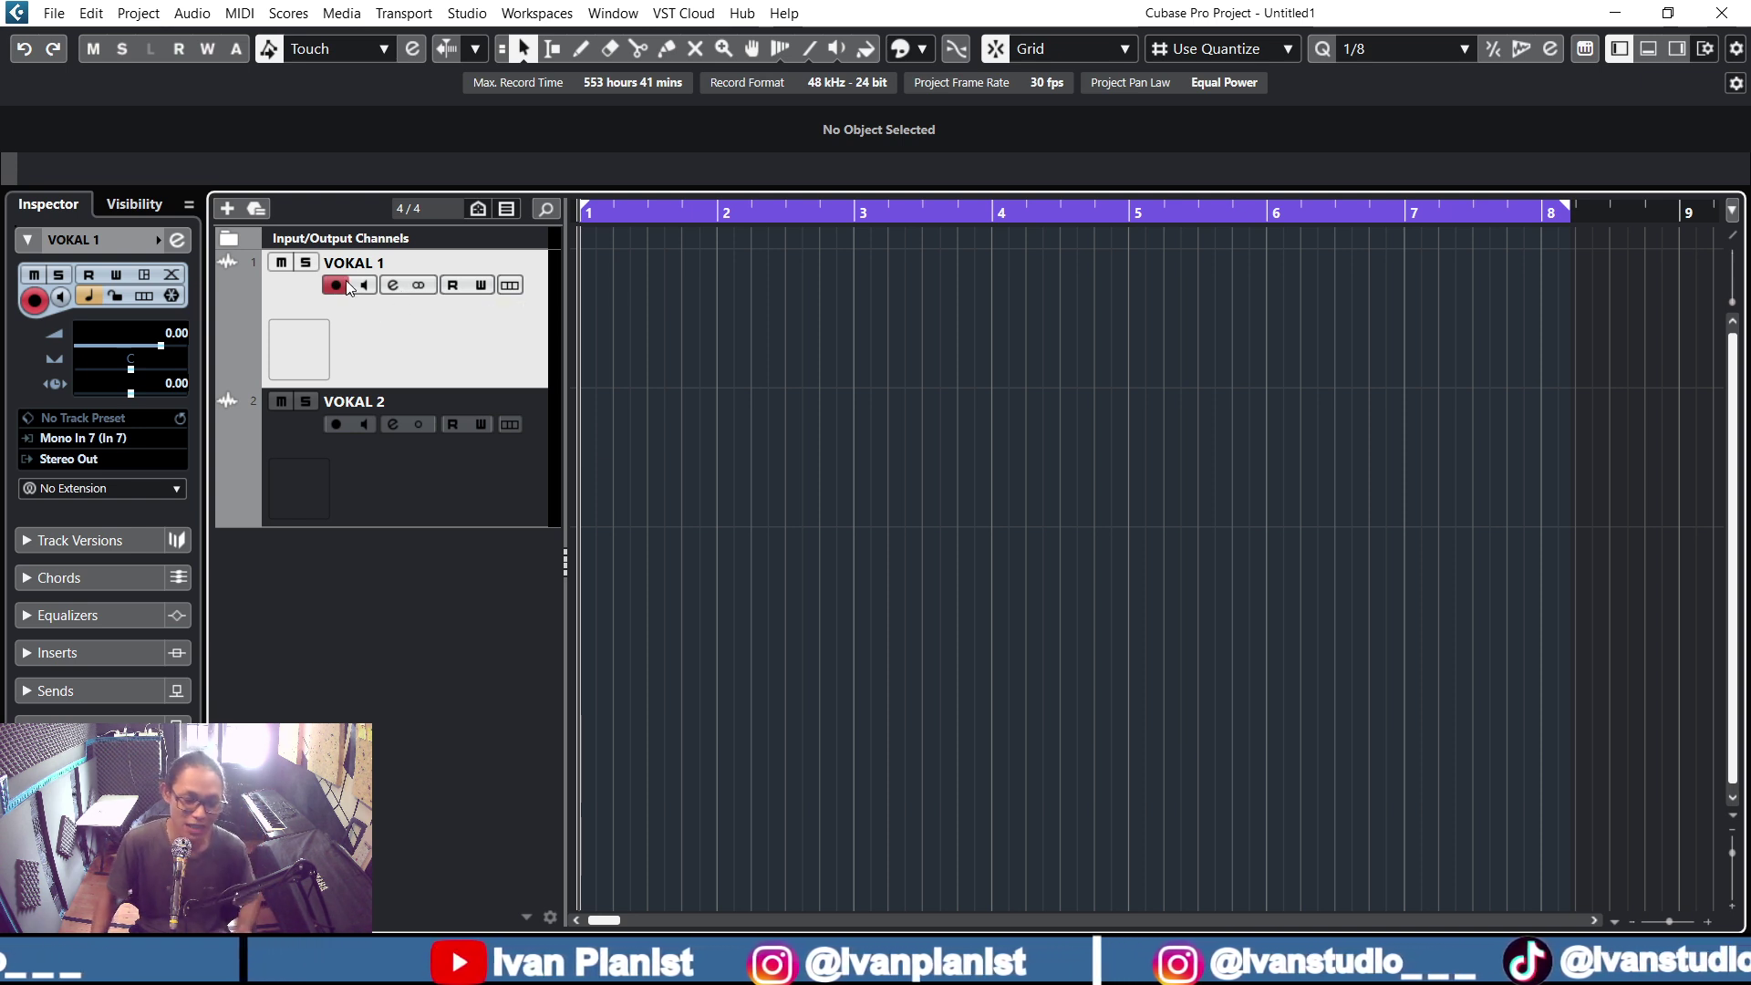
- Turn on input monitoring for VOKAL 1, and open its channel settings clear of the lower screen edge
left_click(370, 286)
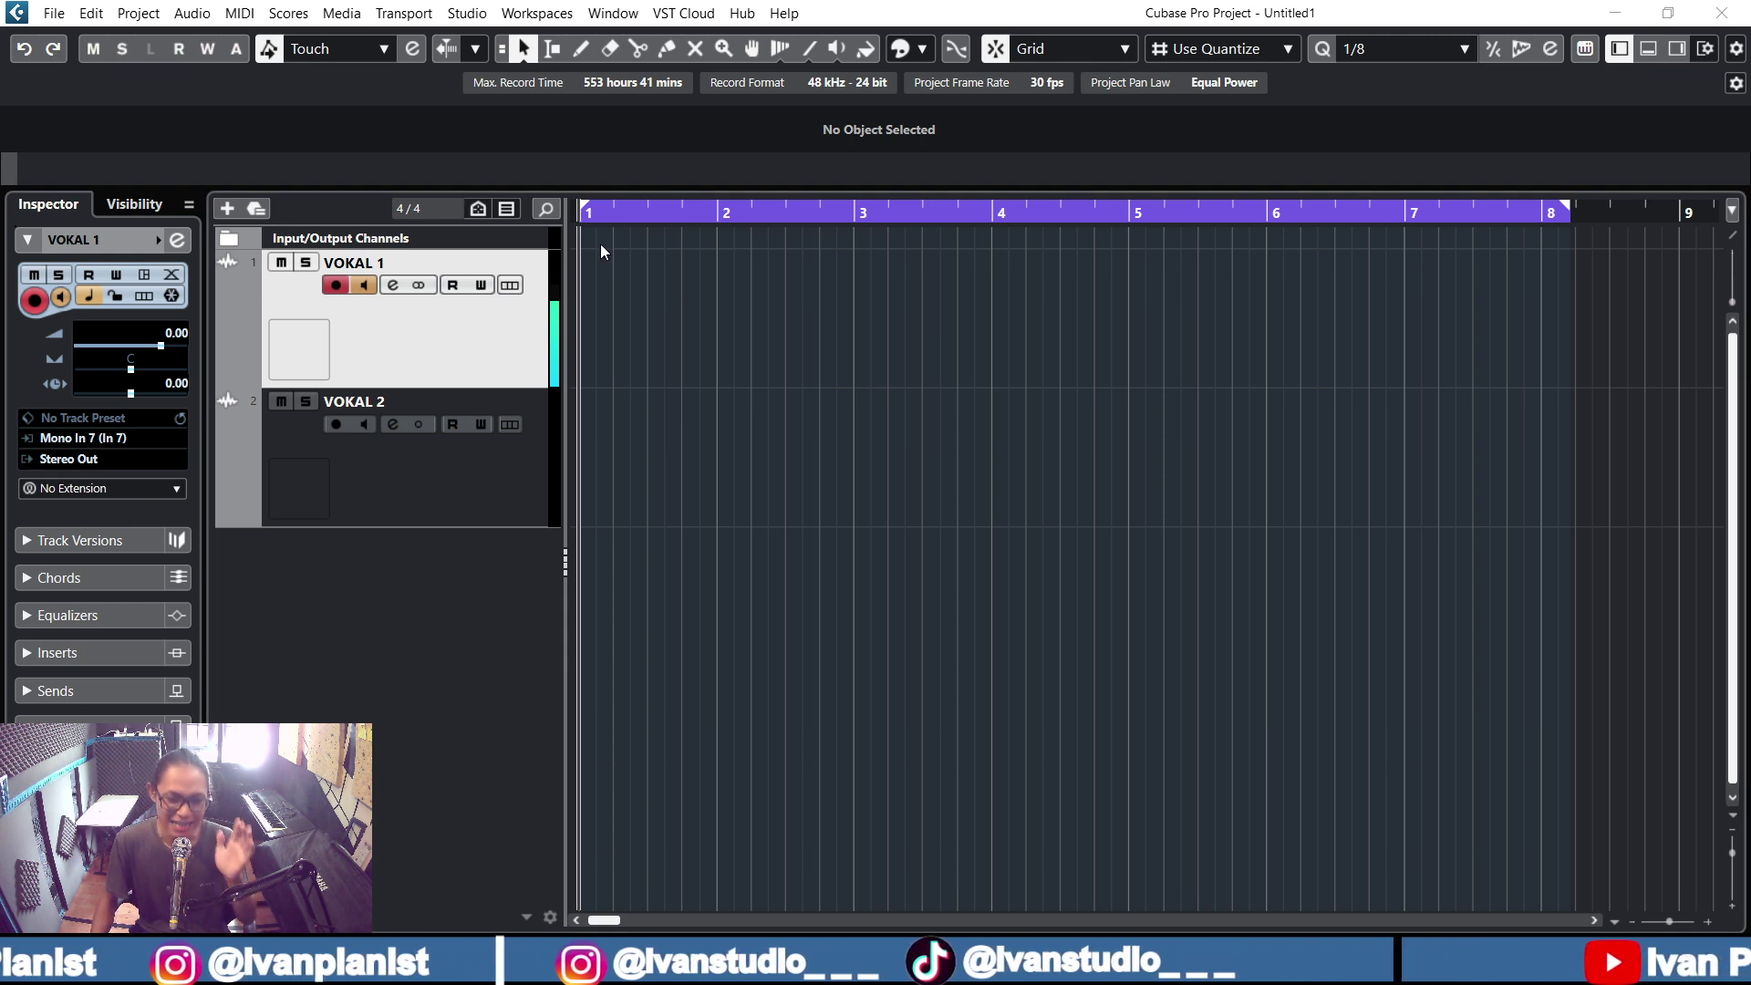
left_click(440, 326)
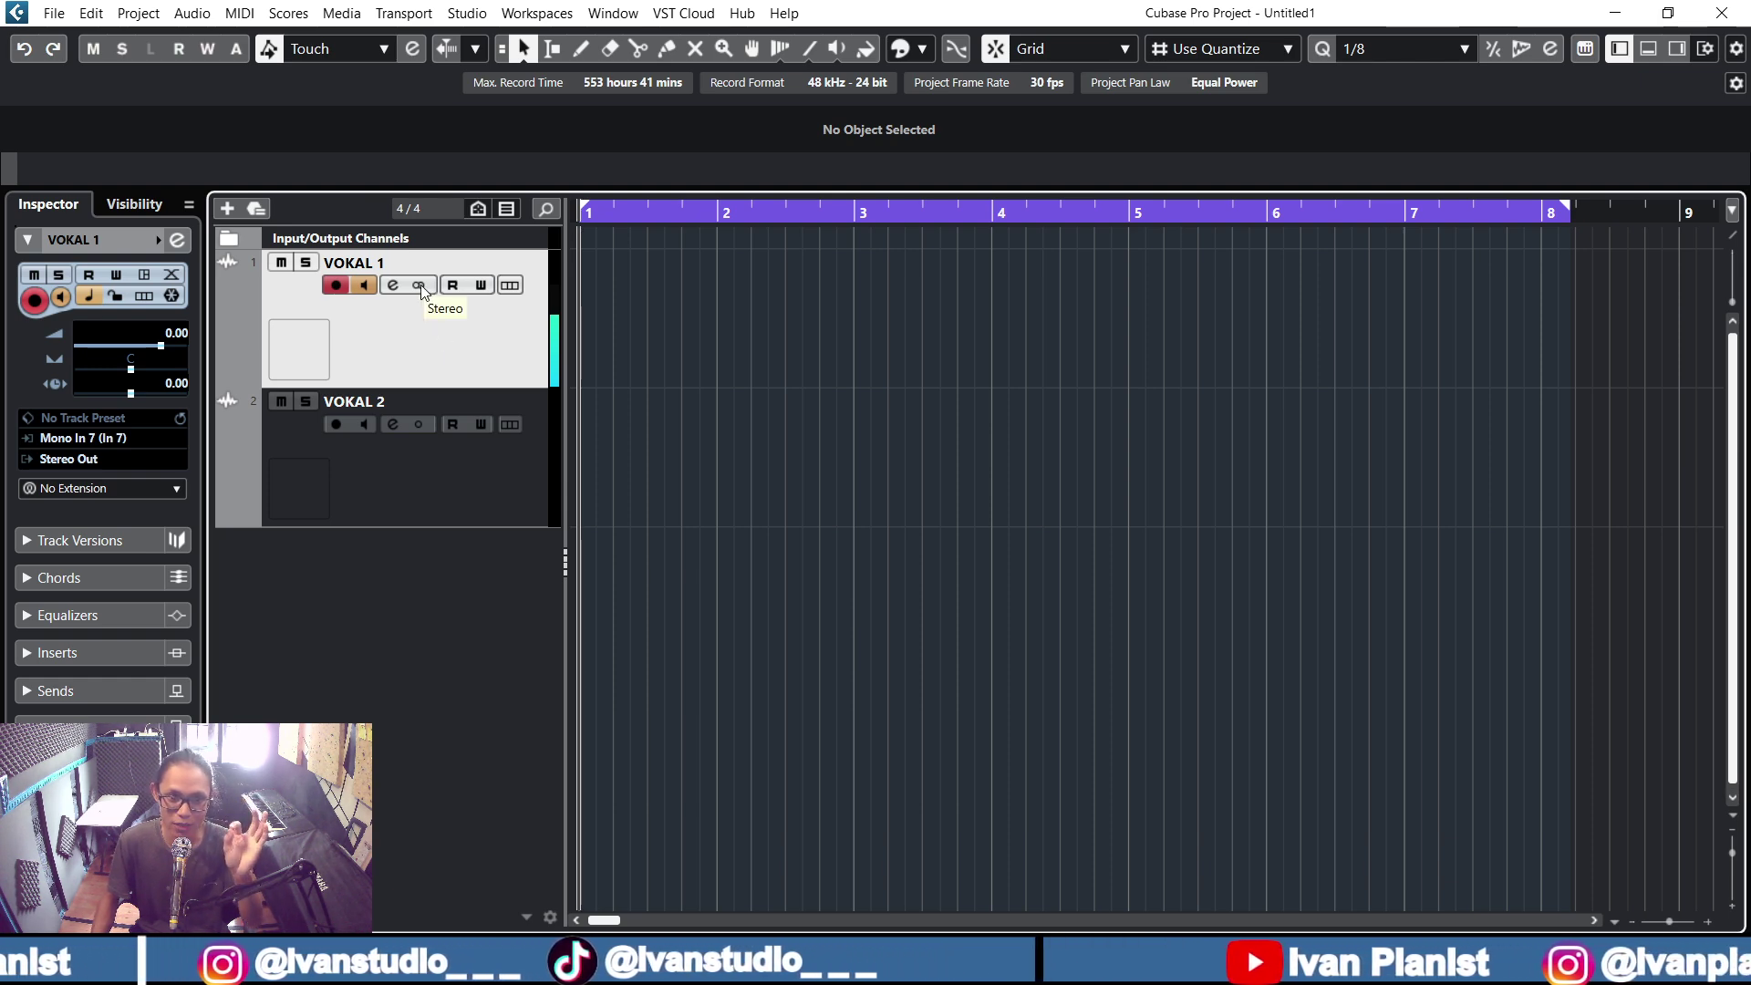
left_click(393, 285)
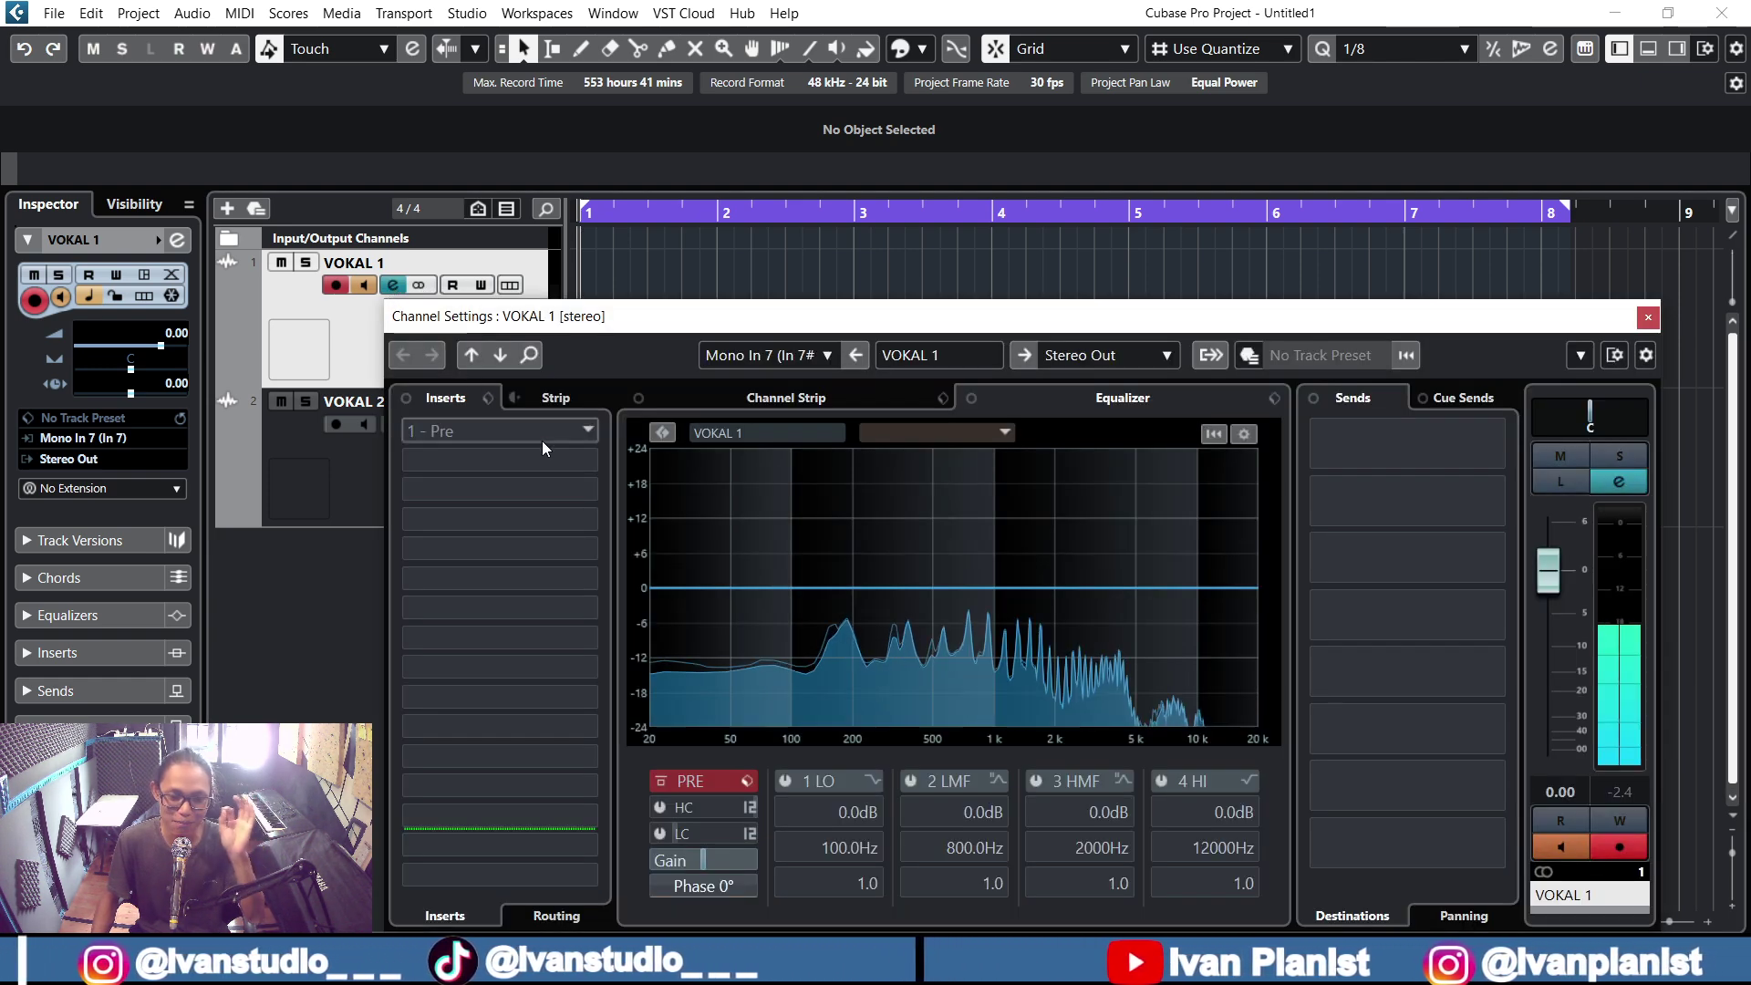
left_click_drag(685, 315, 680, 241)
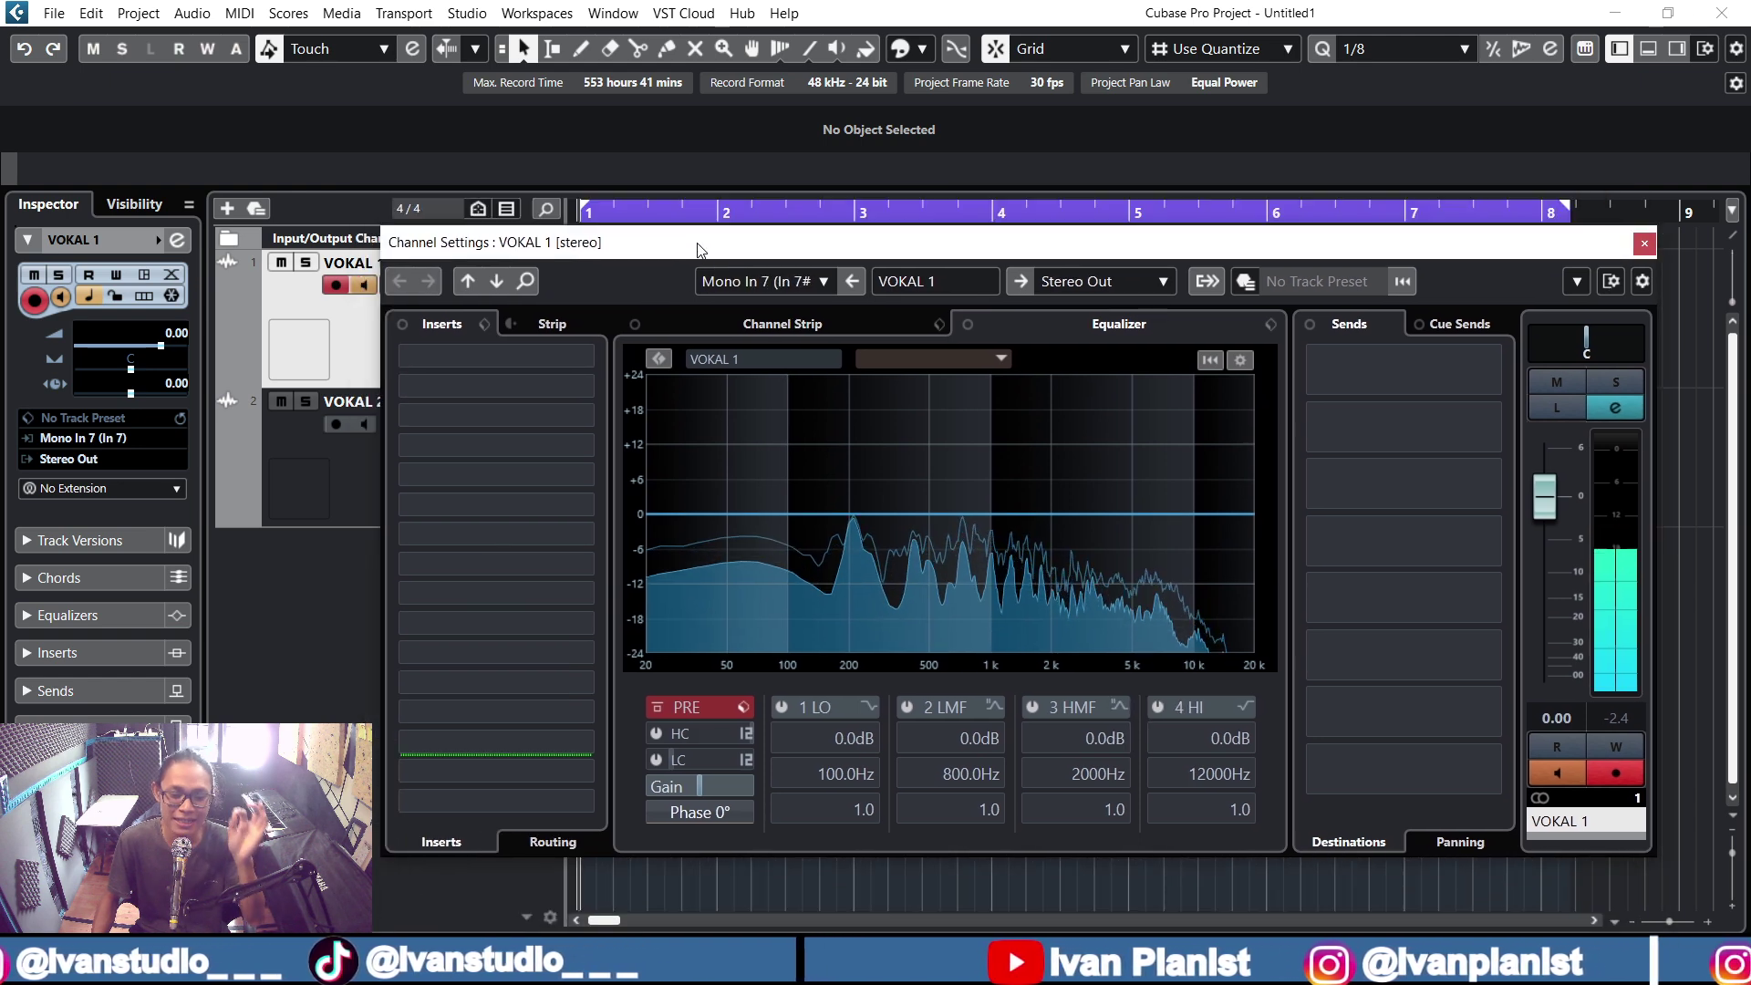
- Search the effects for VOKAL 1's first insert slot for "2A"
left_click(536, 358)
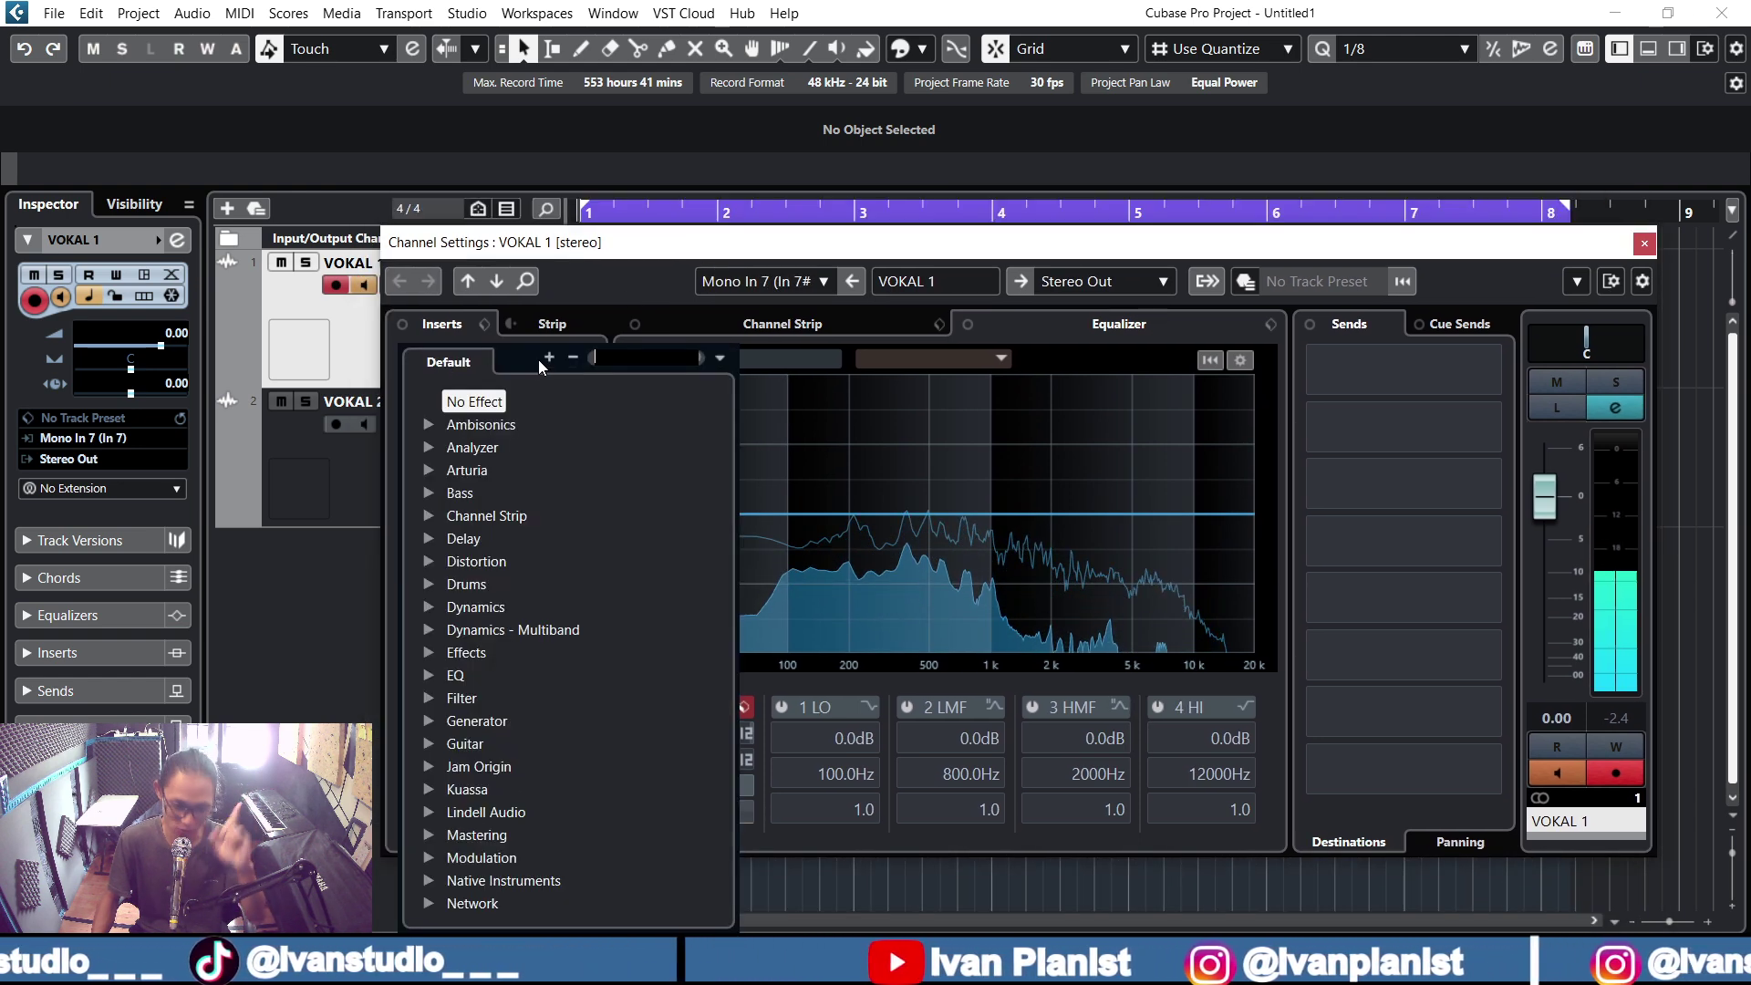
type("2A")
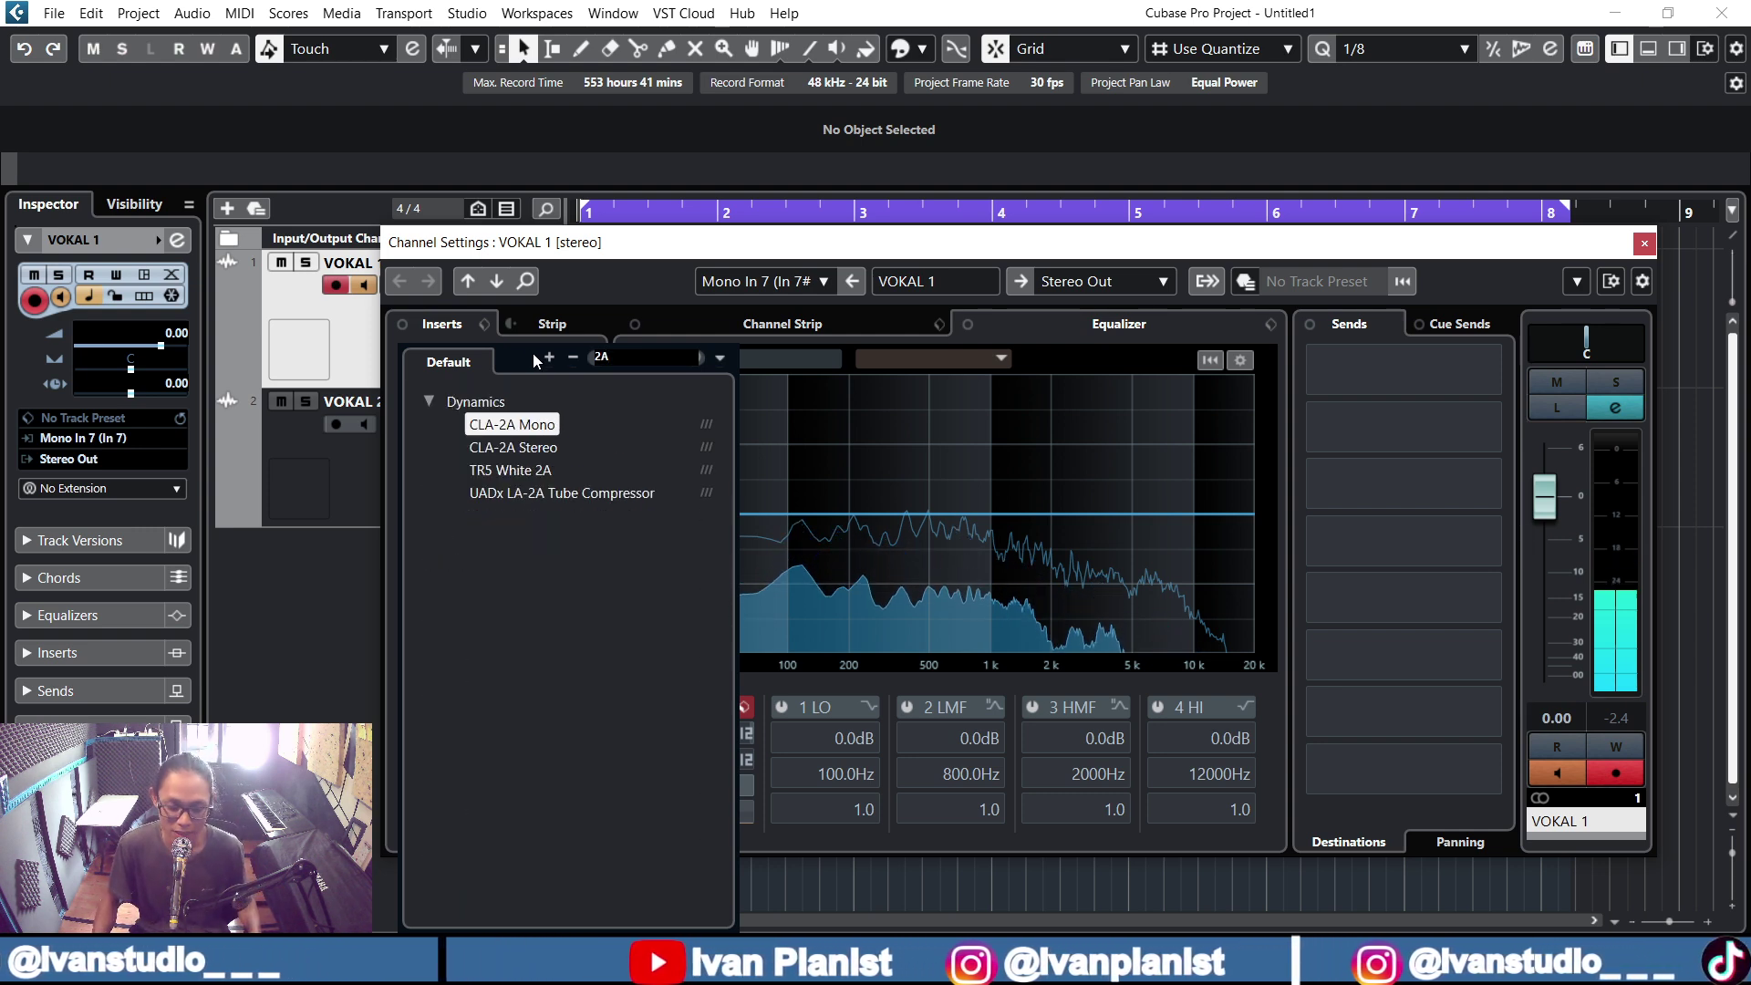
left_click(362, 264)
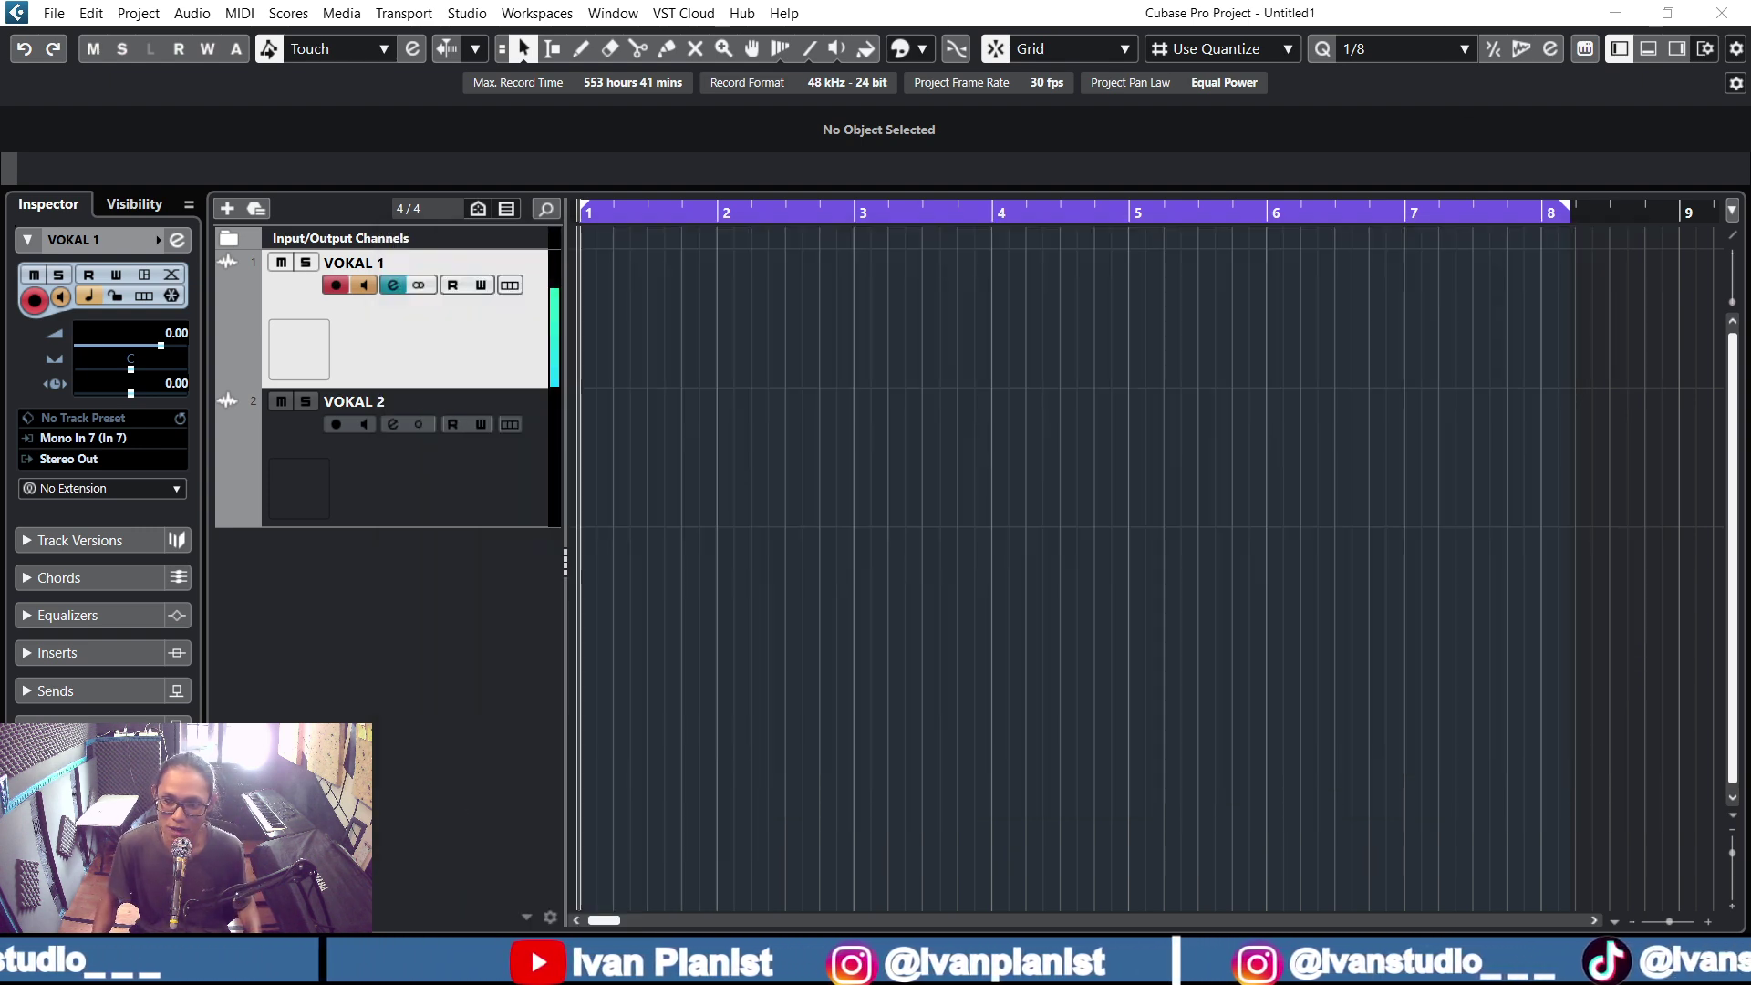
- Load CLA-2A Stereo into VOKAL 1's first insert slot, finding it by searching the effects for "2A"
left_click(392, 284)
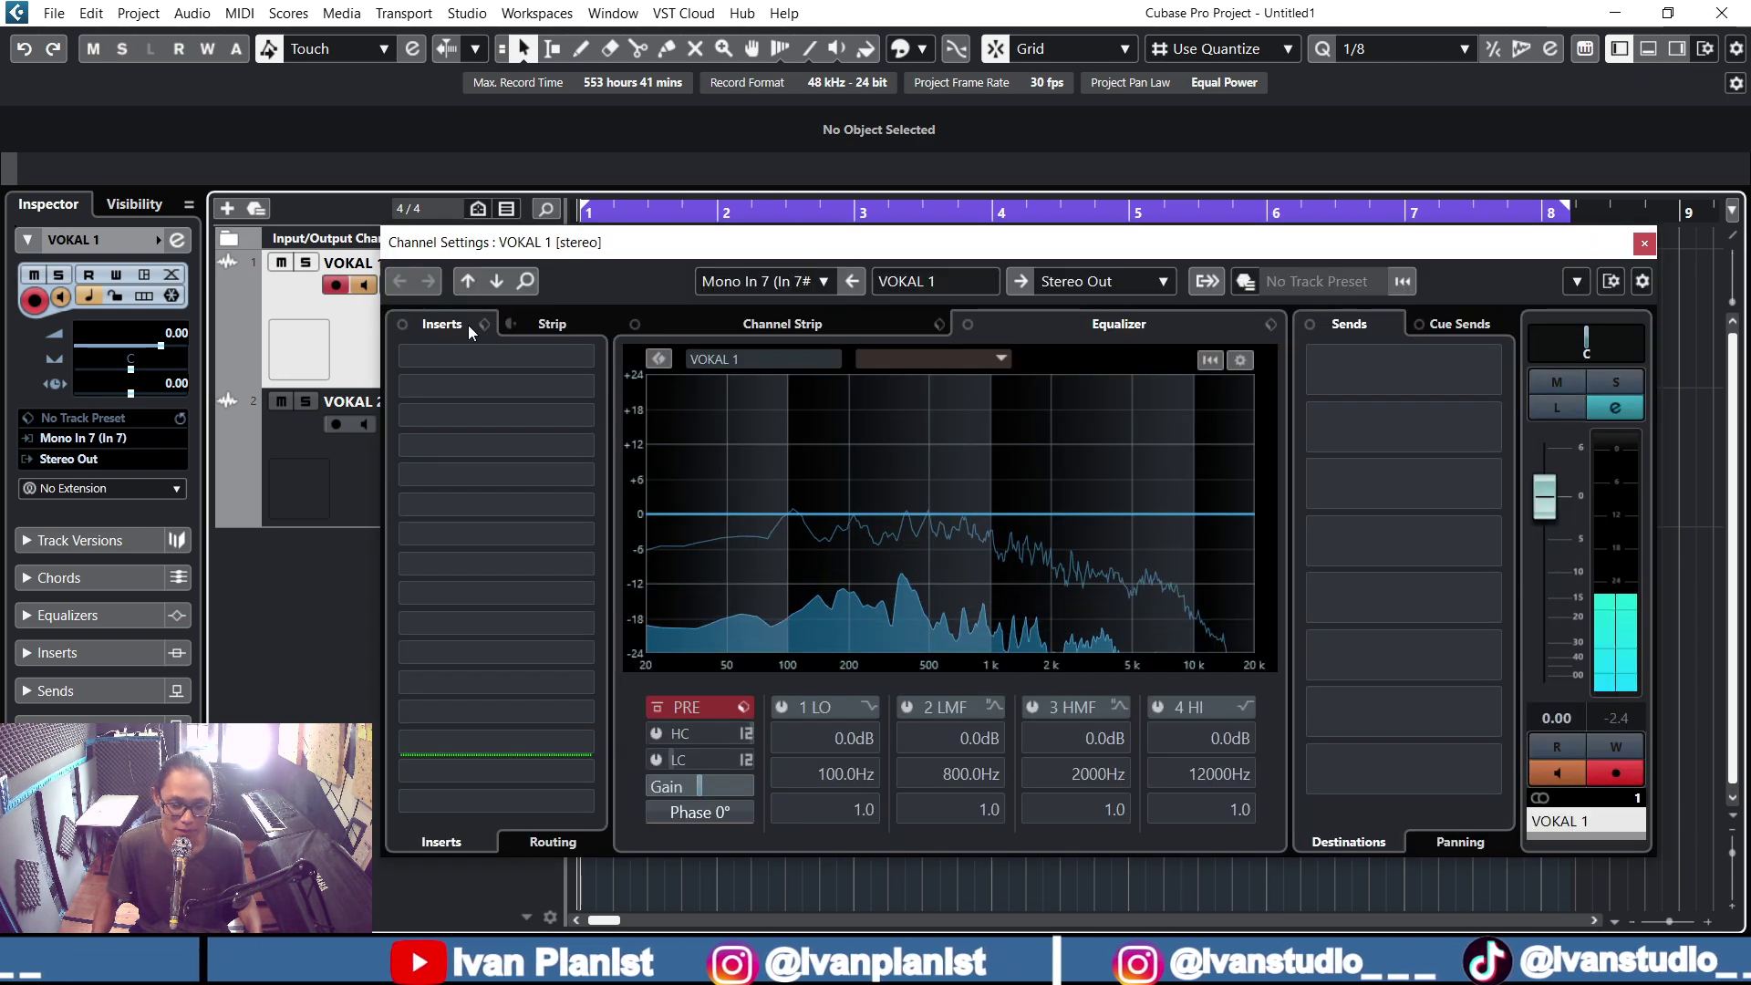
left_click(518, 359)
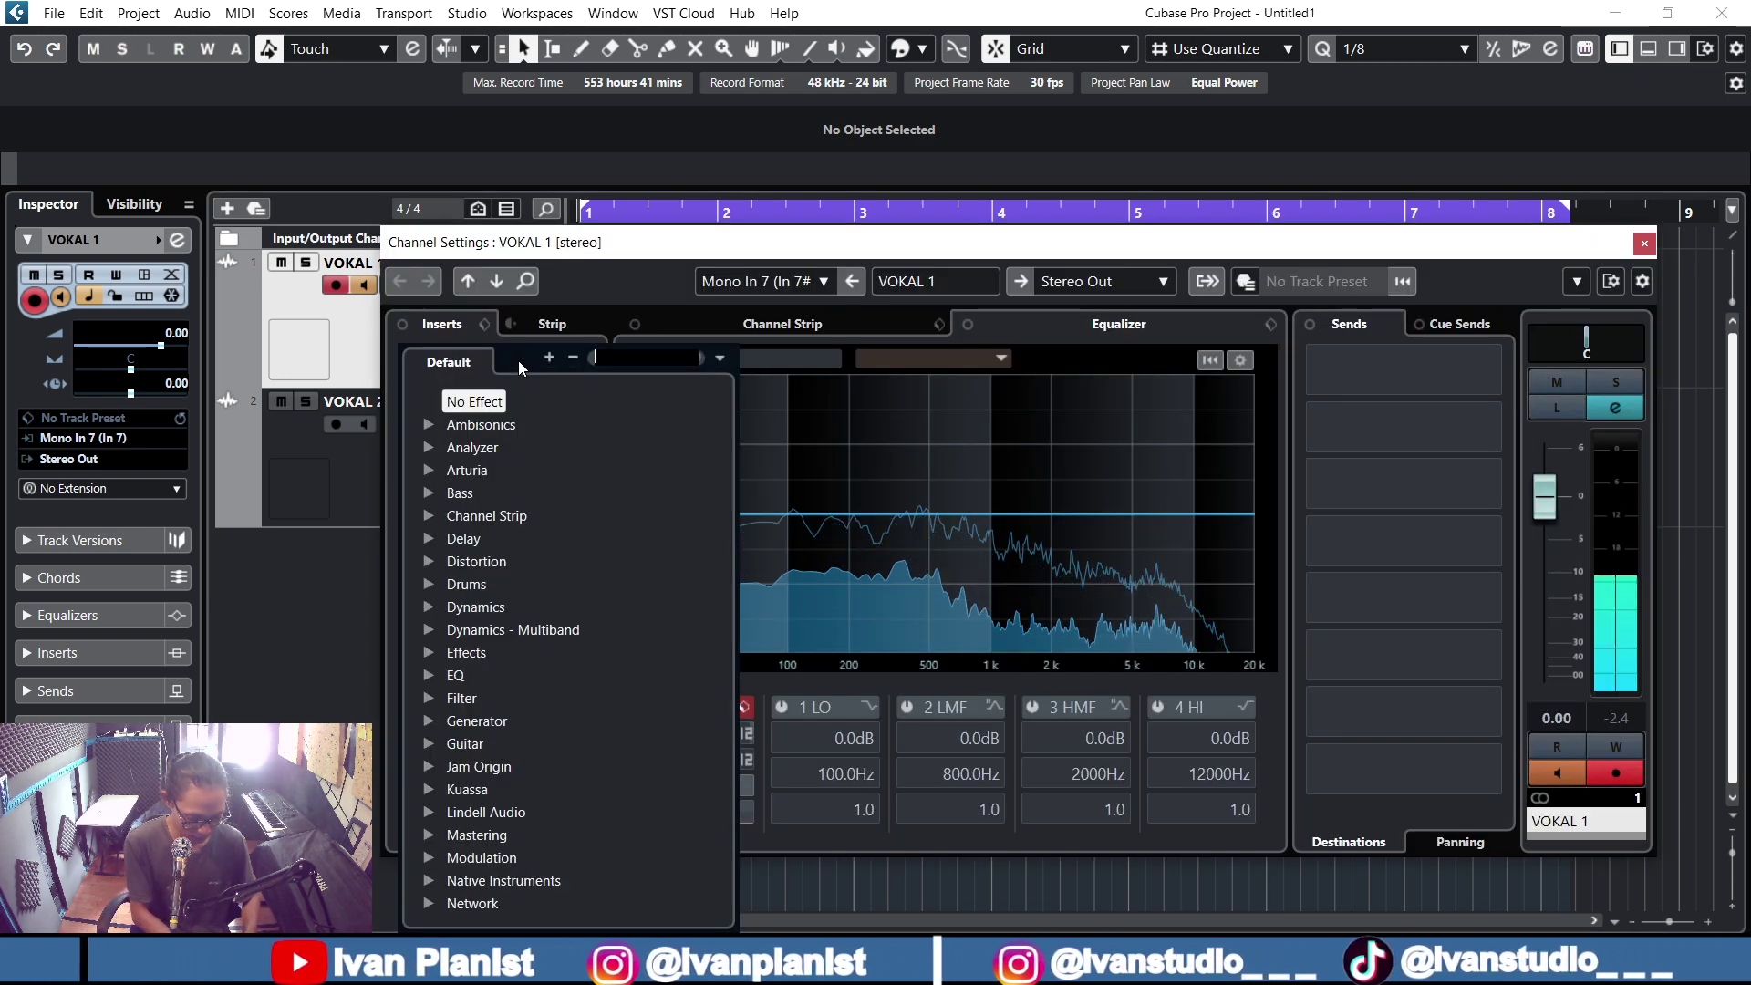
type("2A")
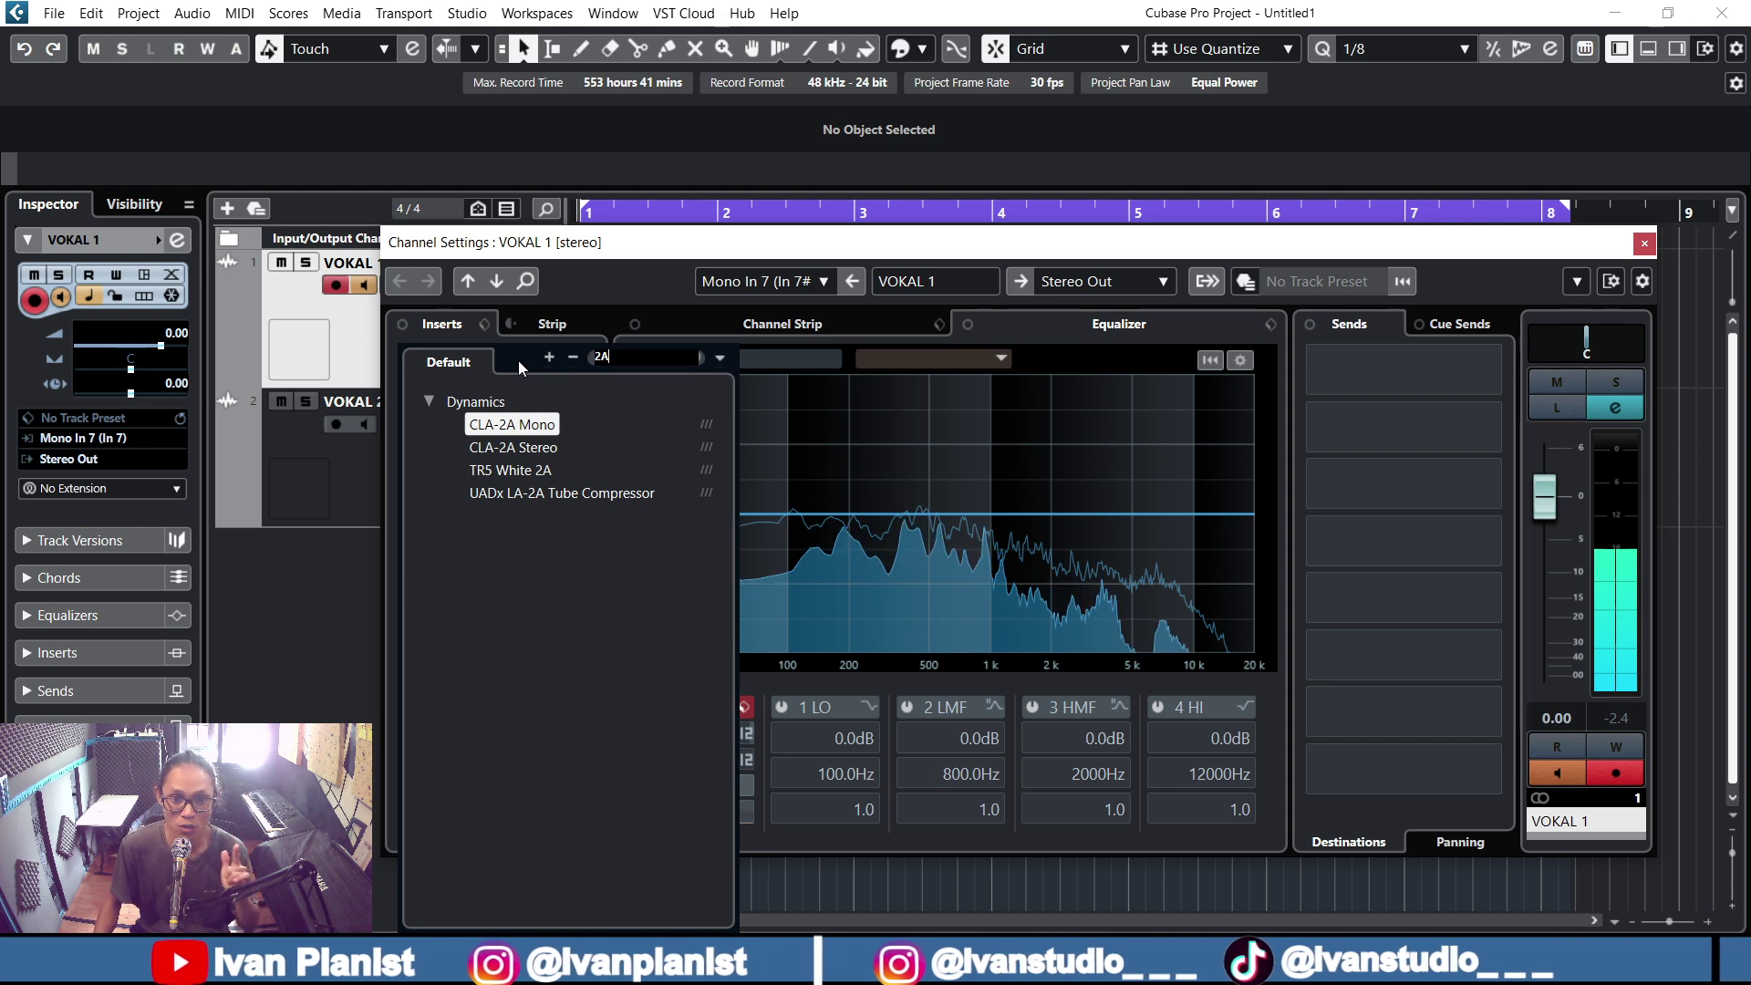
left_click(541, 451)
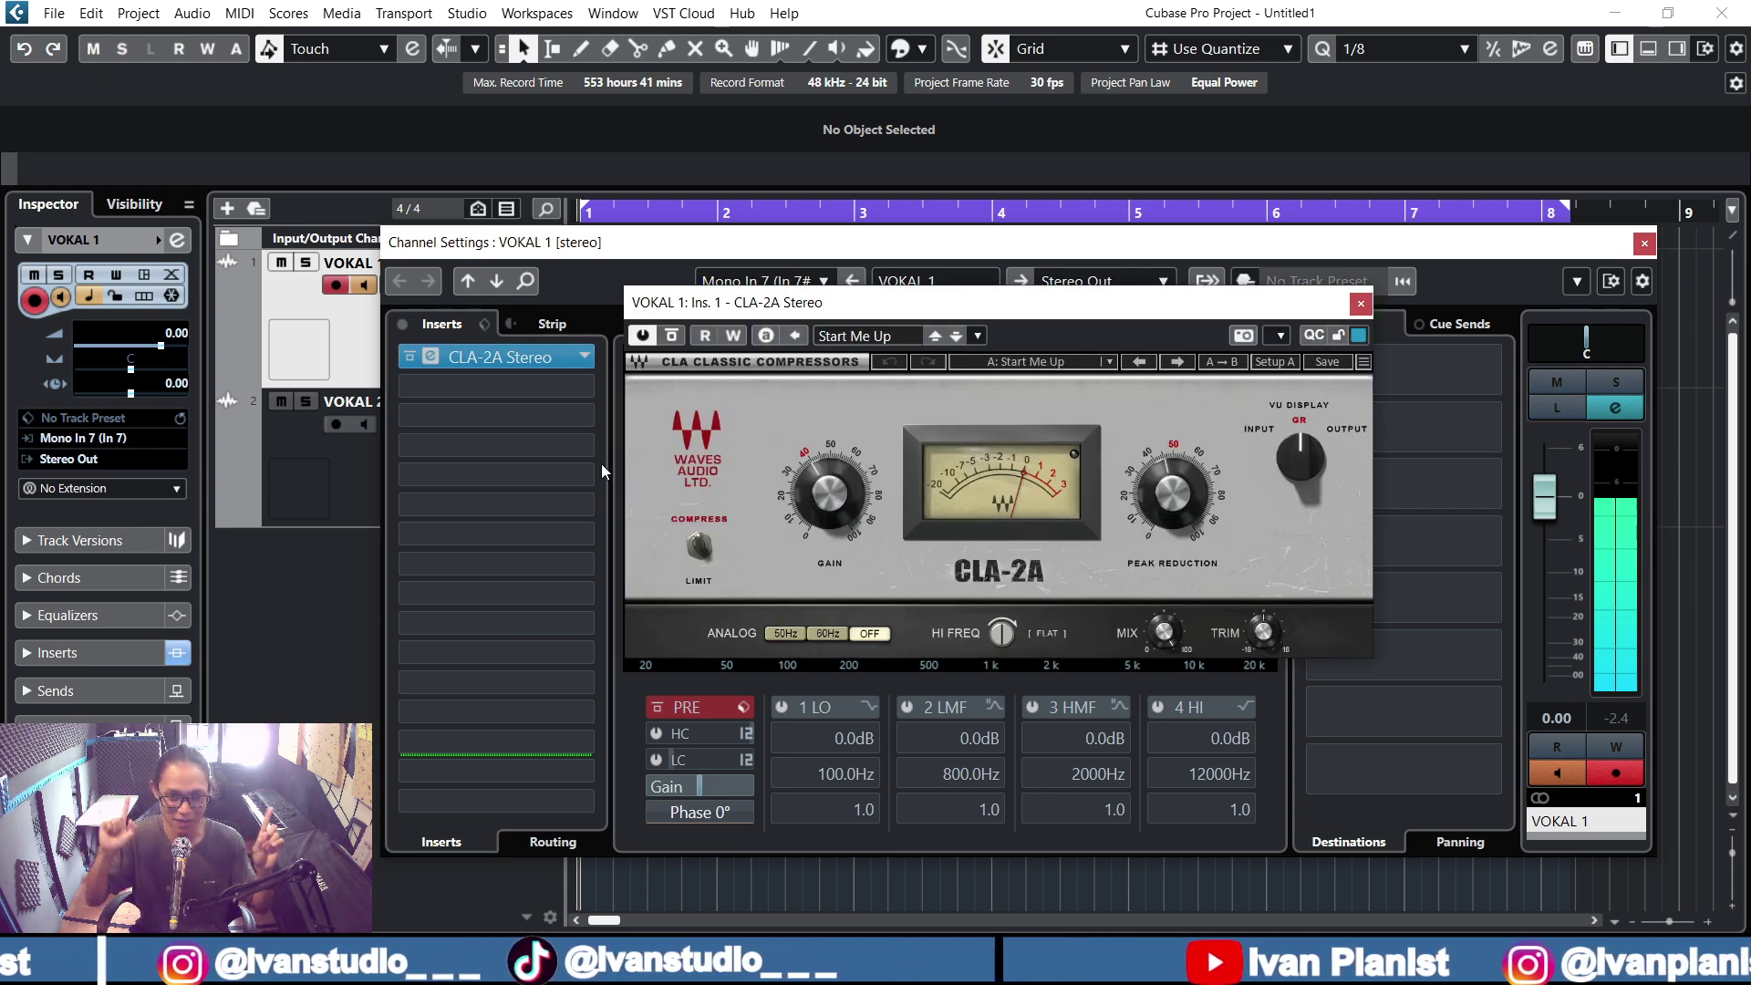
- Raise the CLA-2A Stereo compressor's peak reduction to 58.60 and close its editor
left_click_drag(1172, 494, 1172, 484)
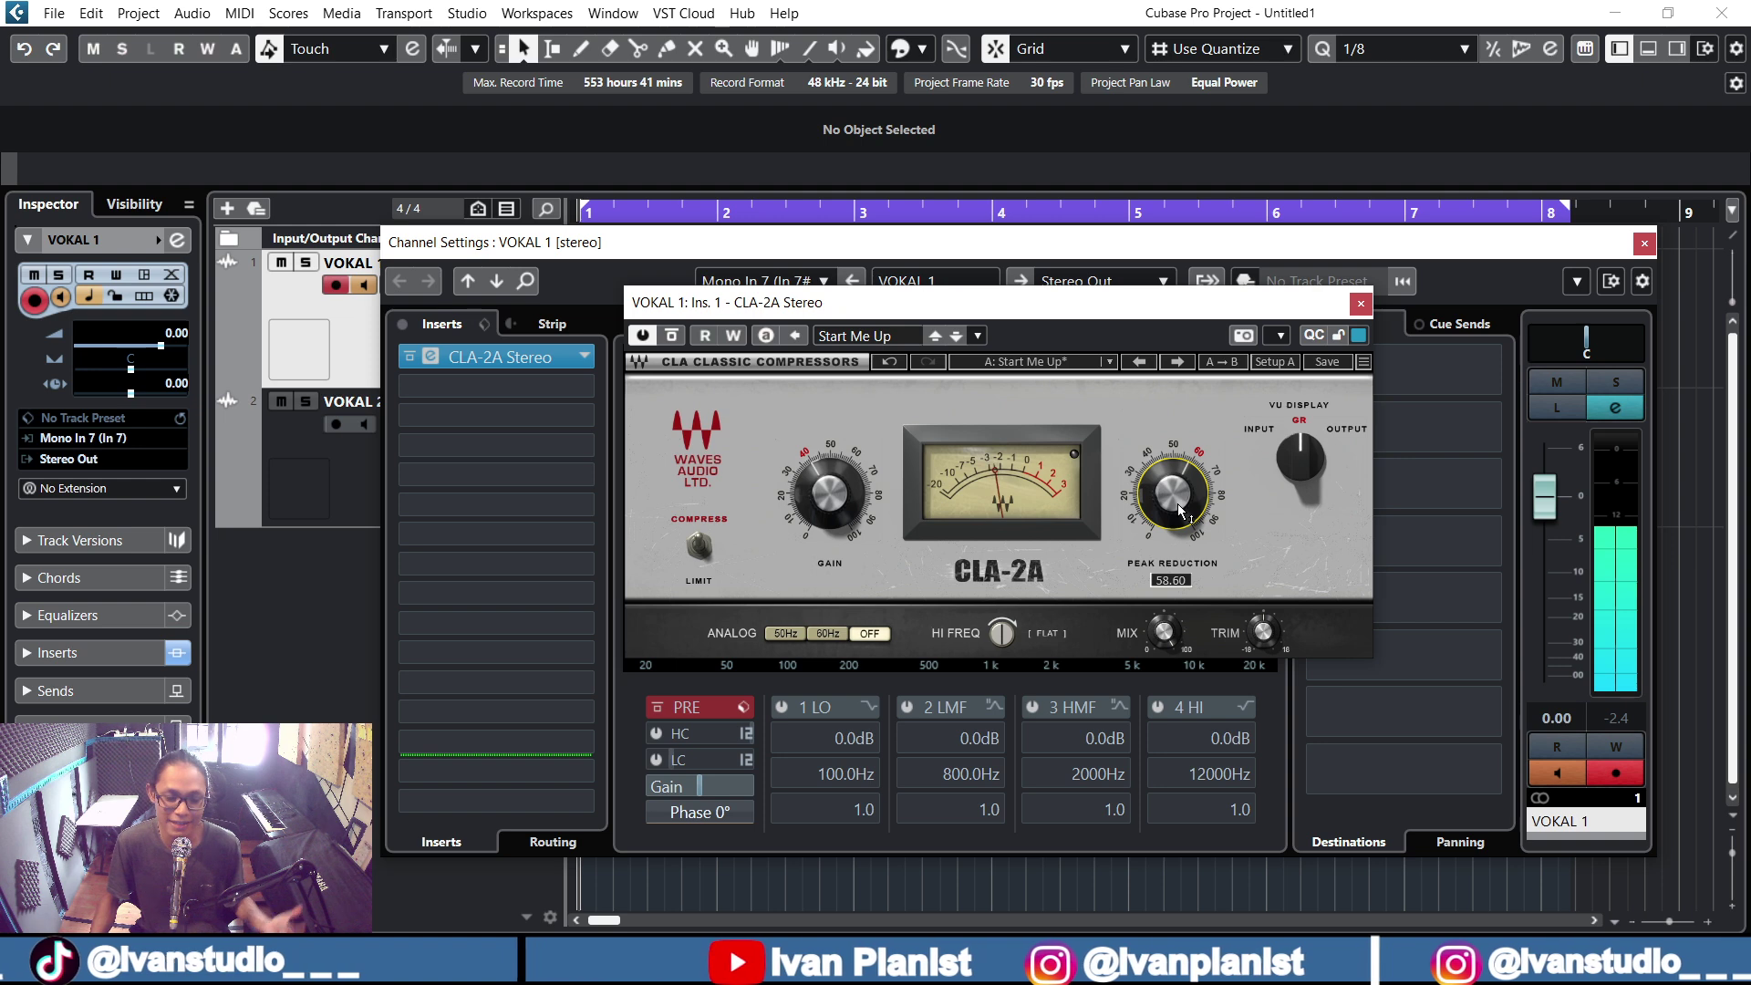
left_click(1361, 302)
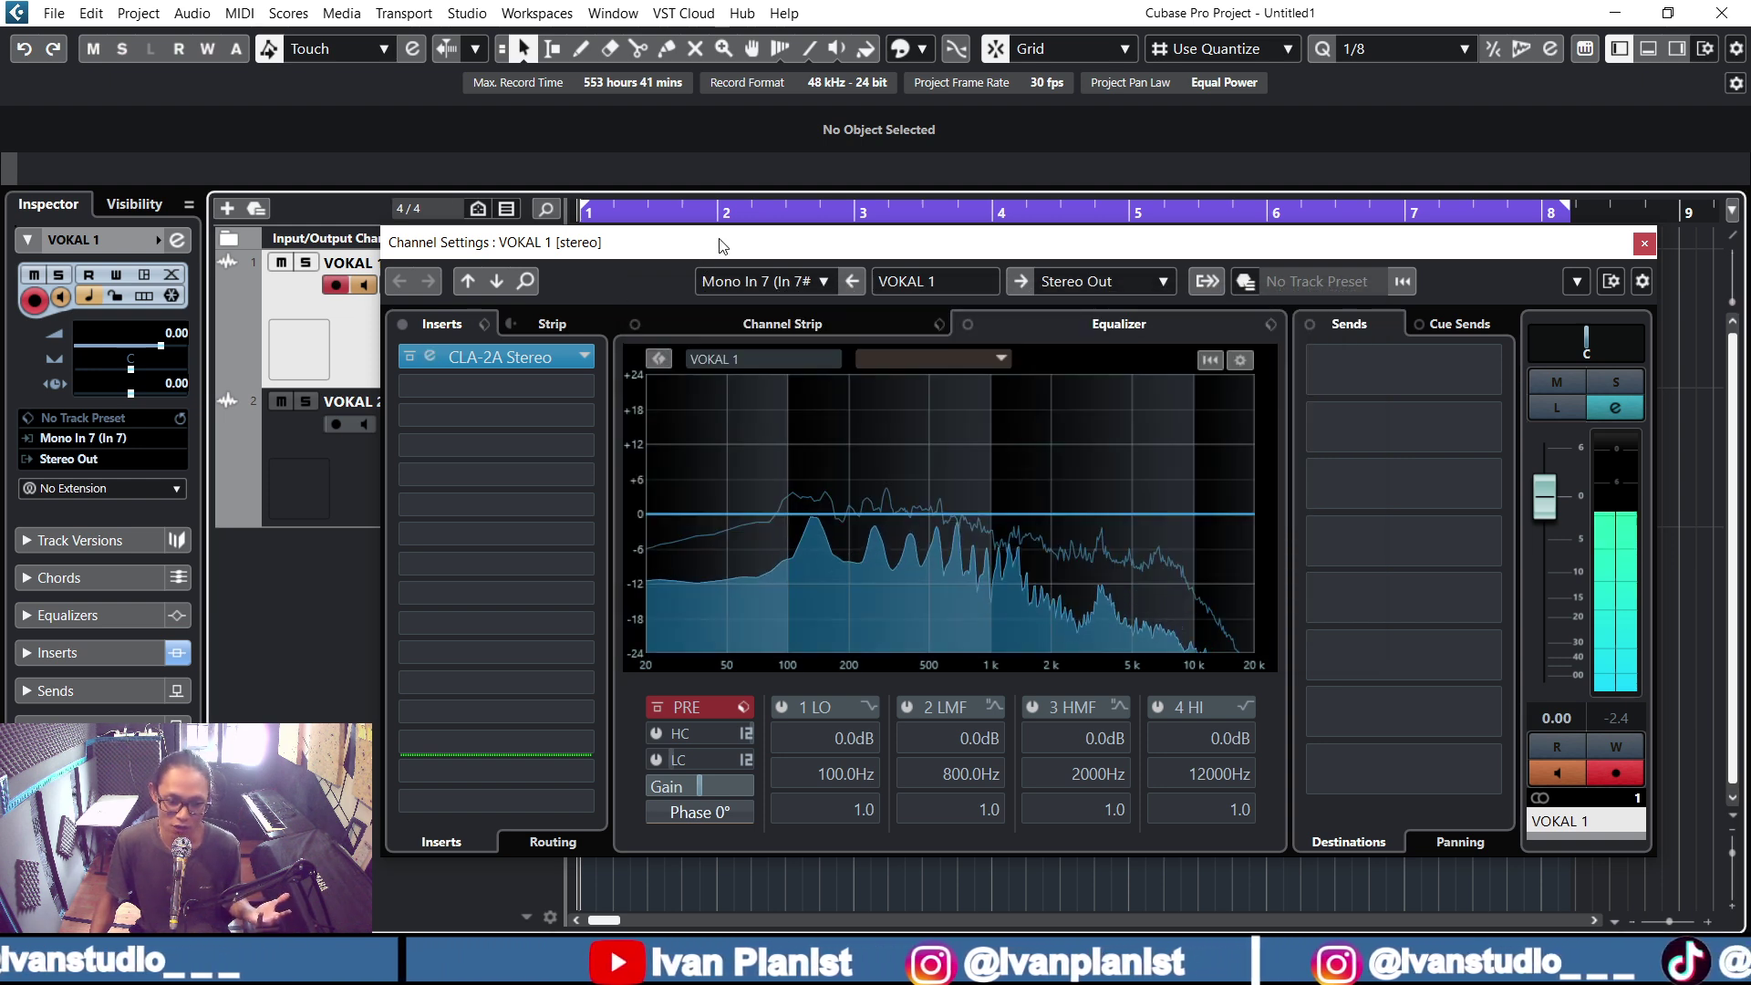
- Replace CLA-2A Stereo in VOKAL 1's first insert slot with CLA-2A Mono and close its editor
left_click_drag(685, 242, 716, 368)
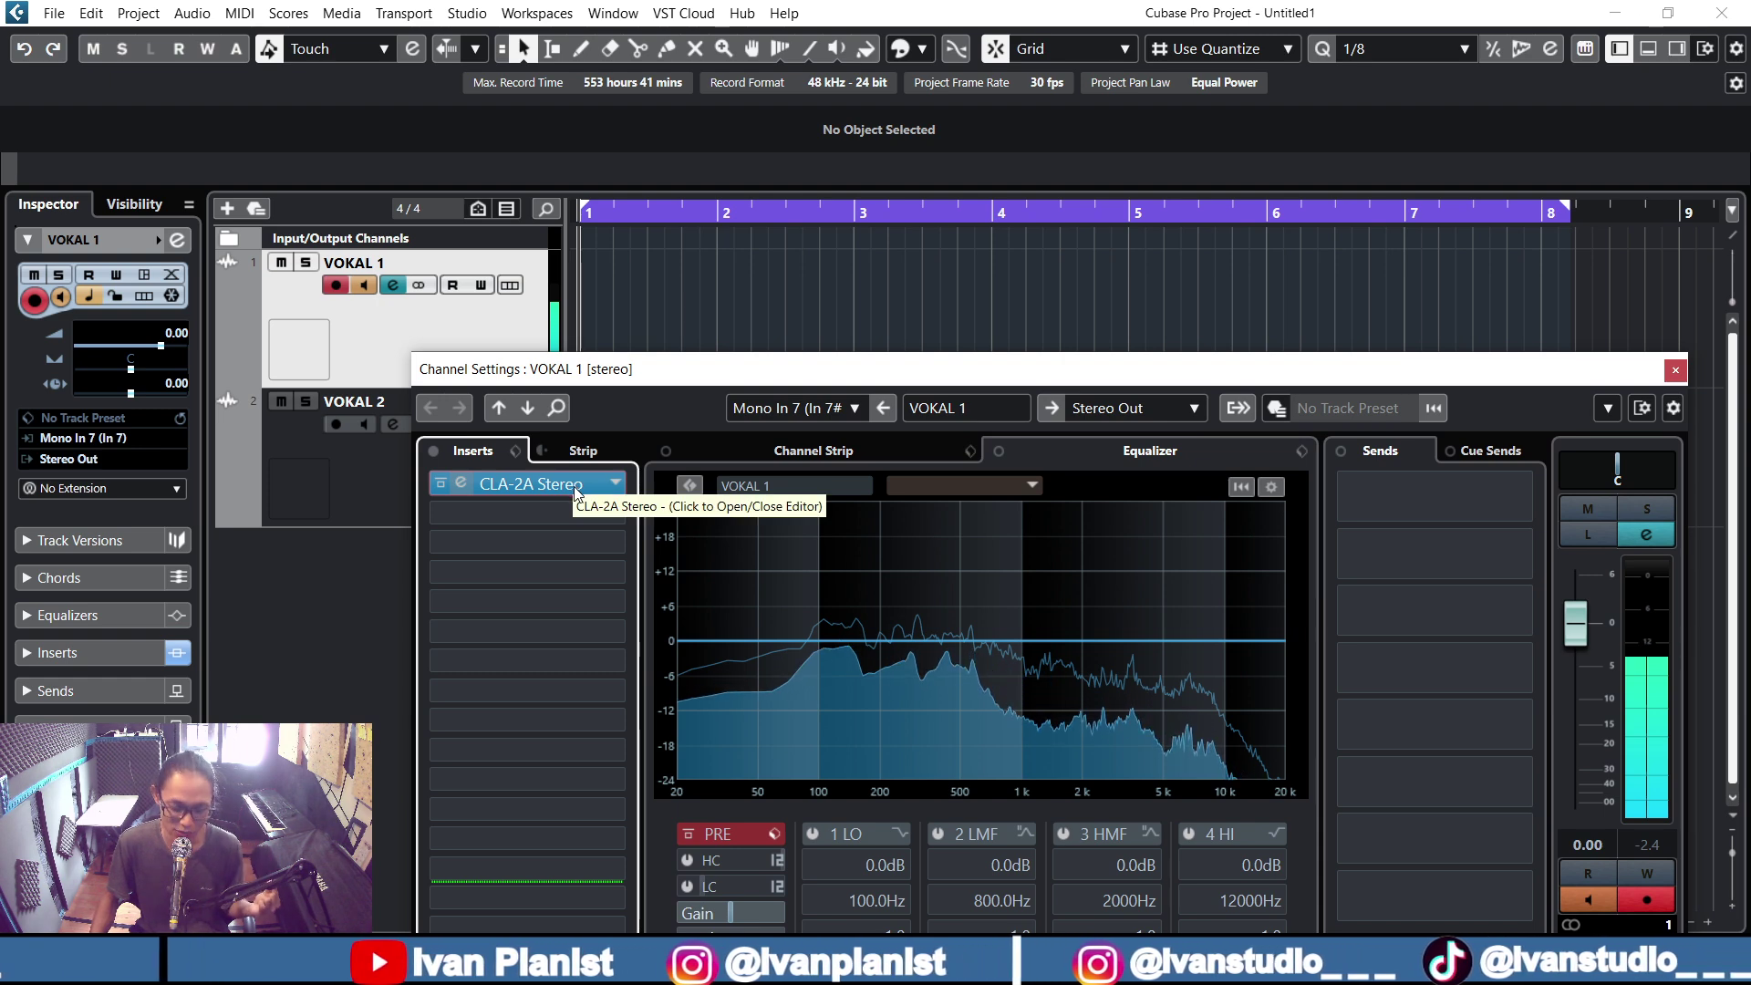
left_click(619, 490)
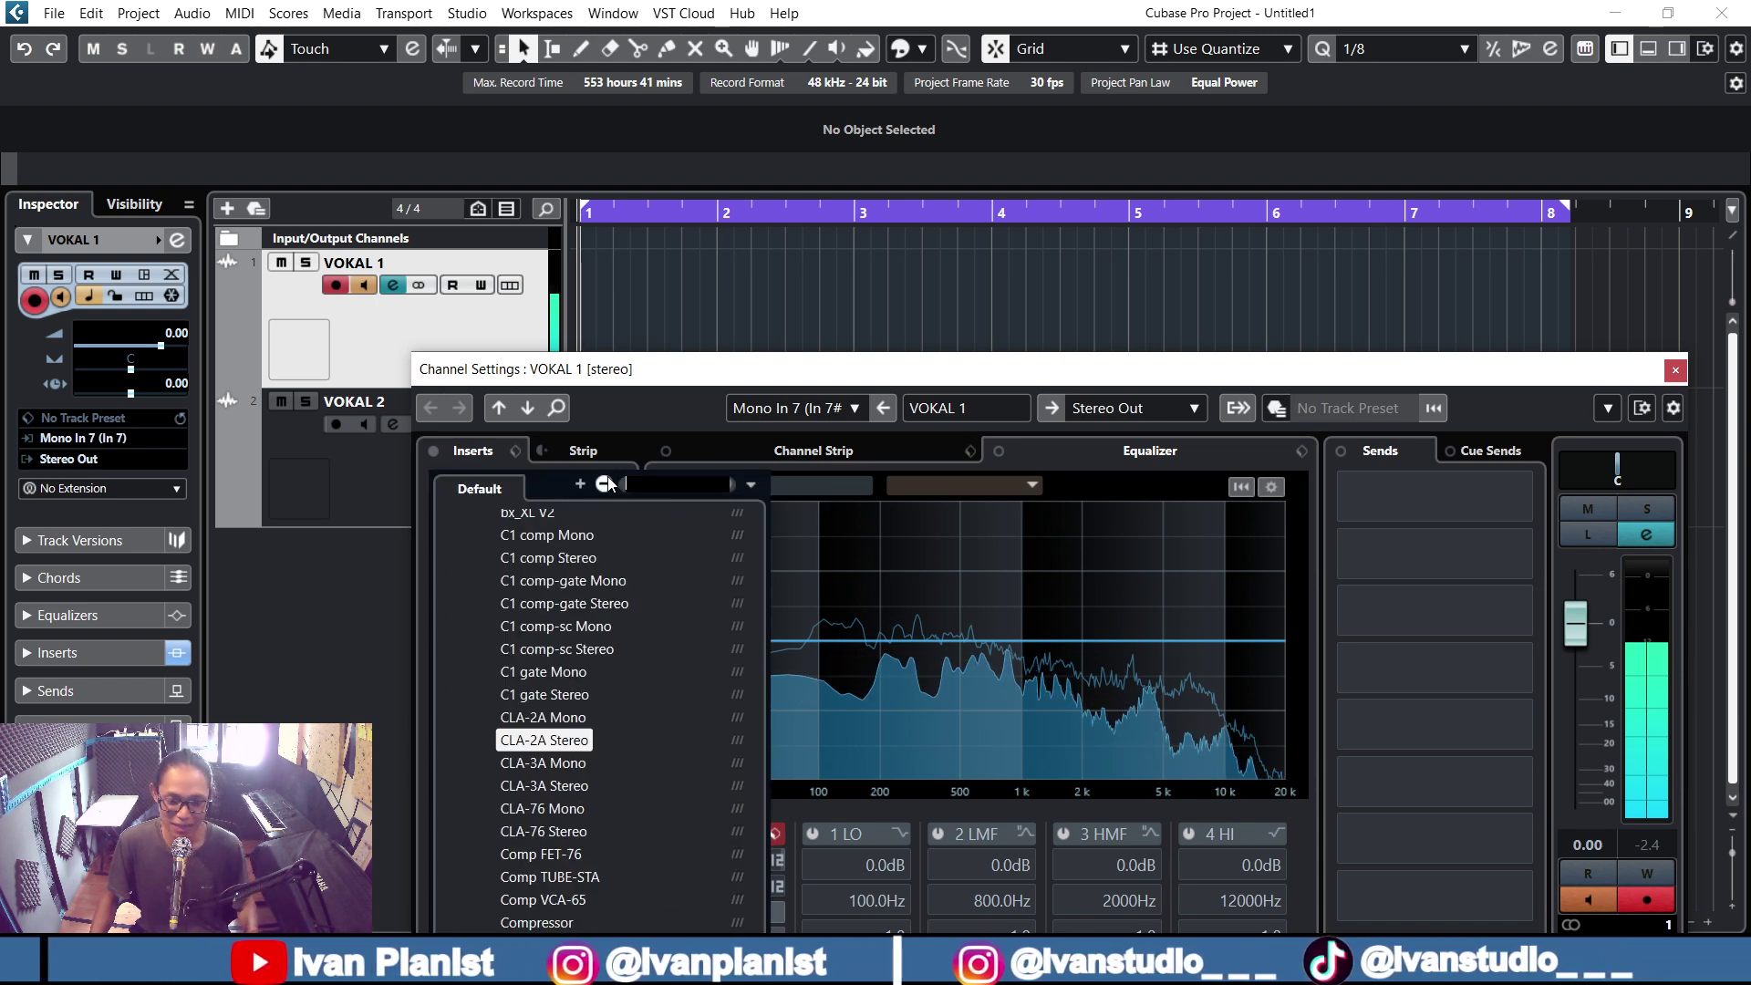
left_click(578, 717)
left_click(838, 553)
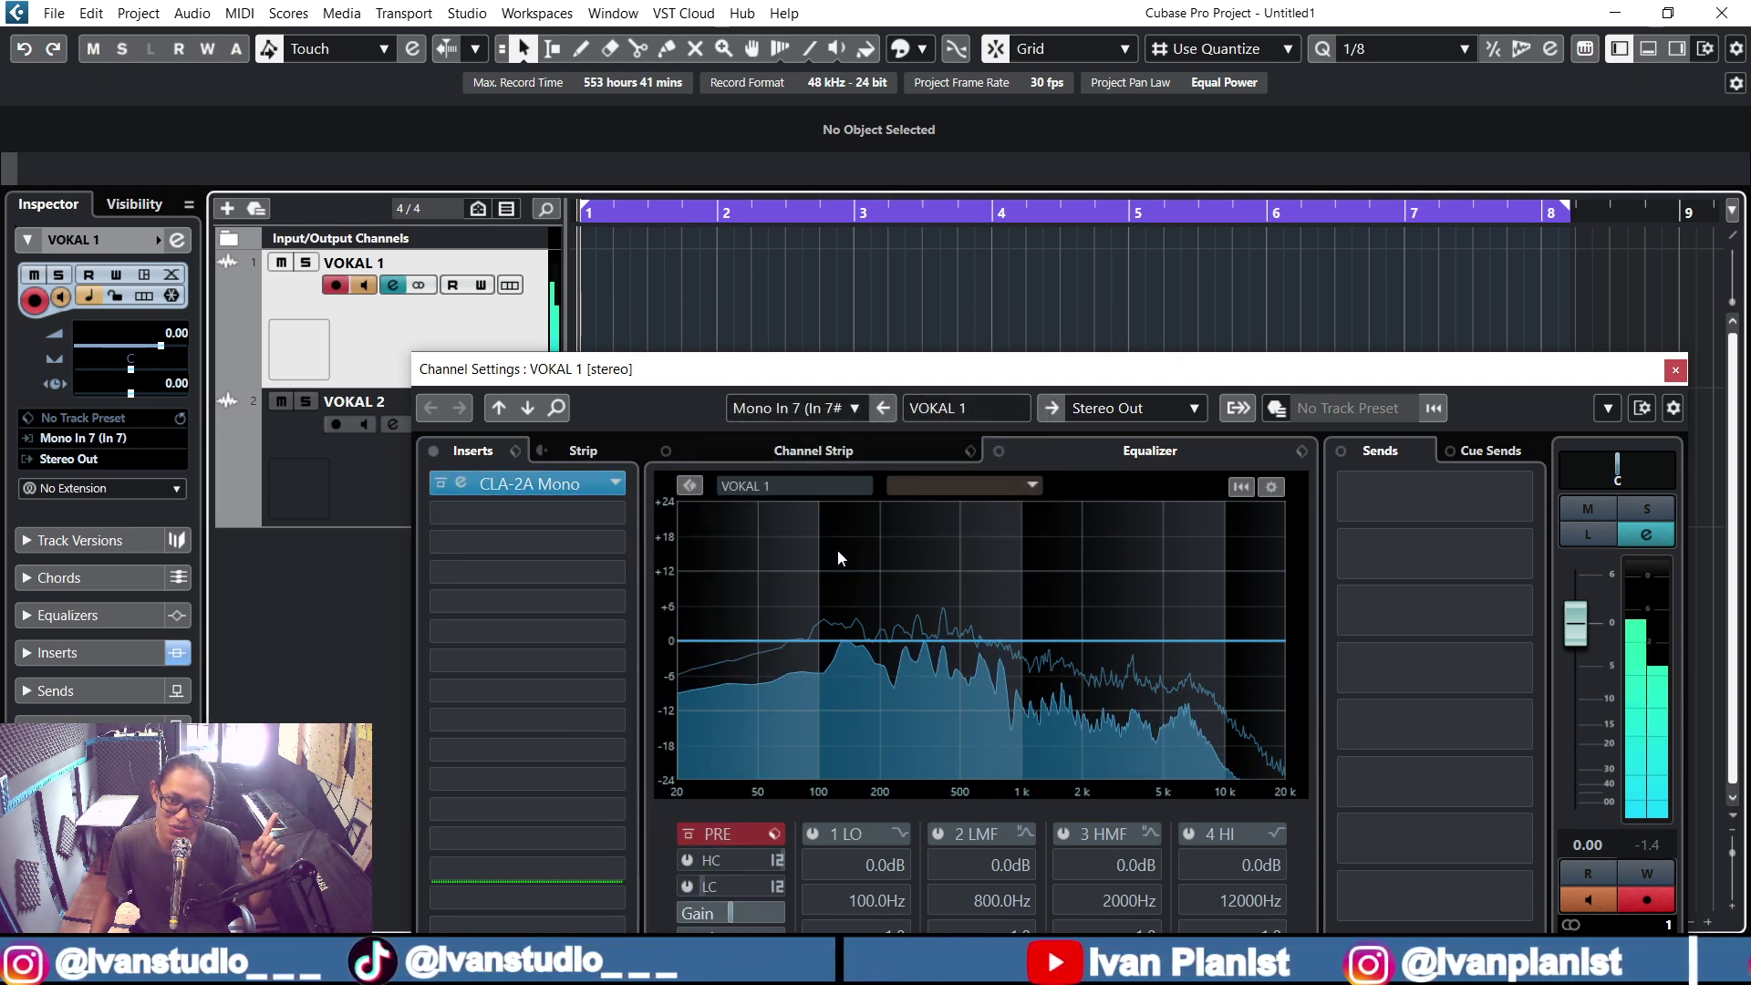
- Reopen the CLA-2A Mono editor on VOKAL 1, adjust its peak reduction, and close it
left_click(467, 485)
left_click_drag(1071, 481, 1060, 527)
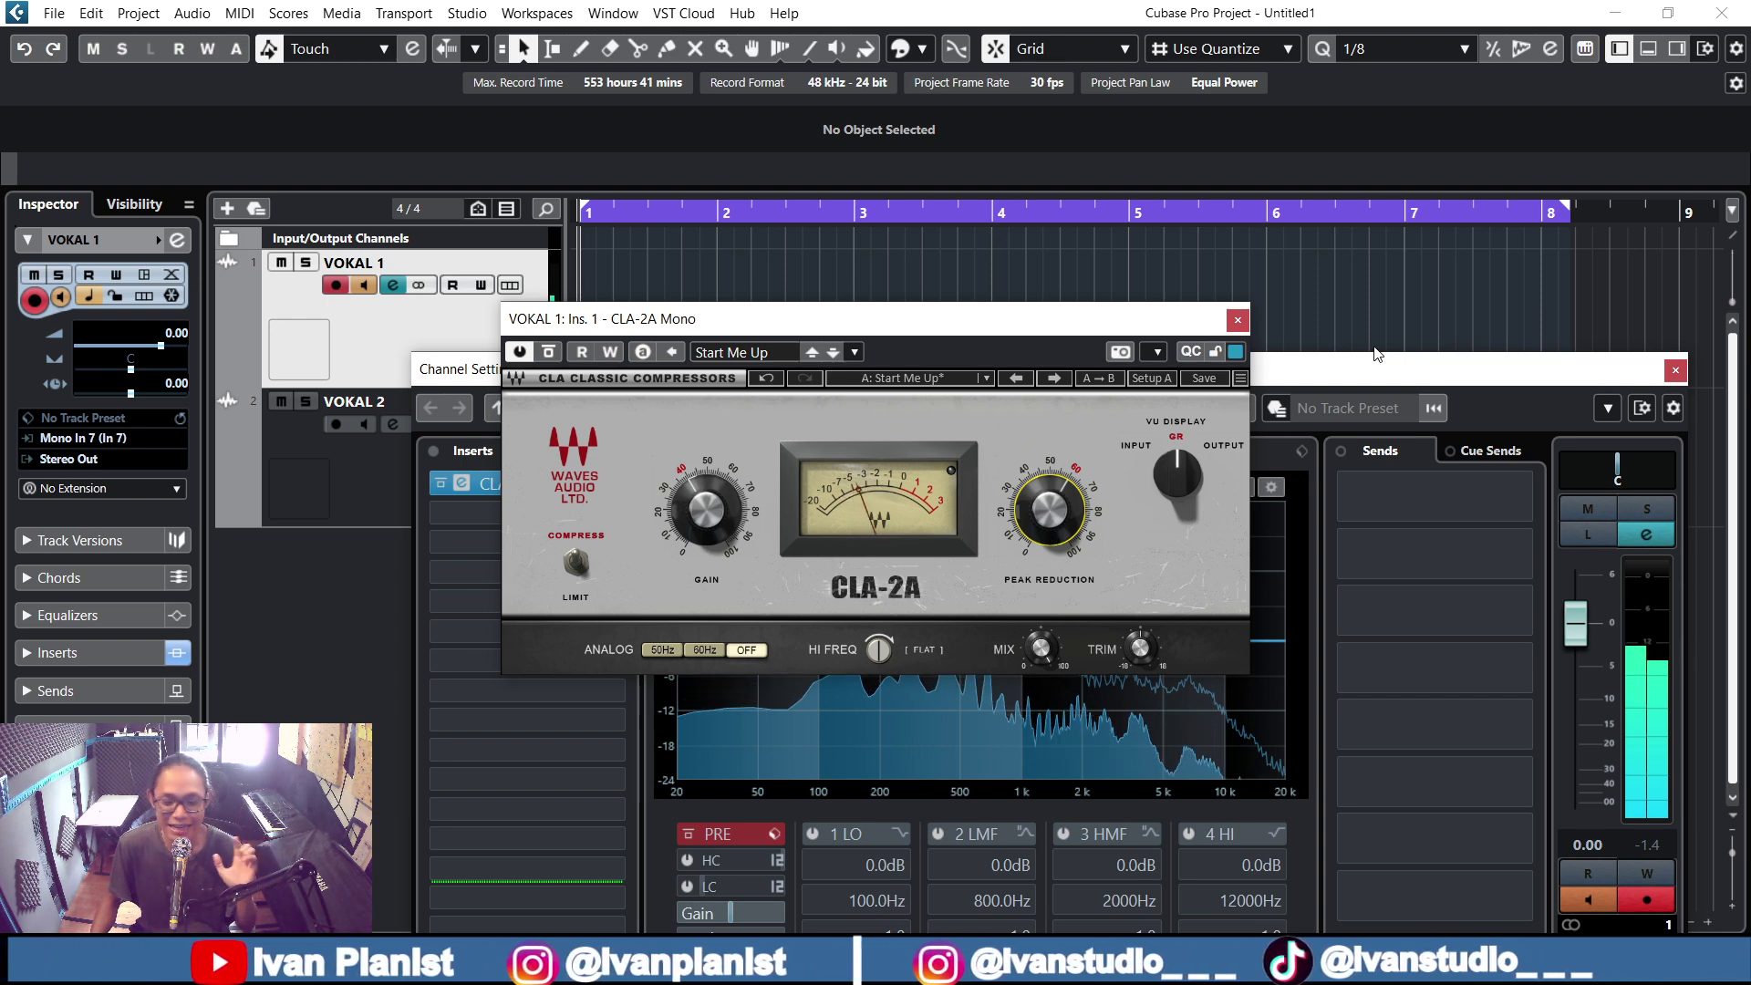
left_click(1246, 320)
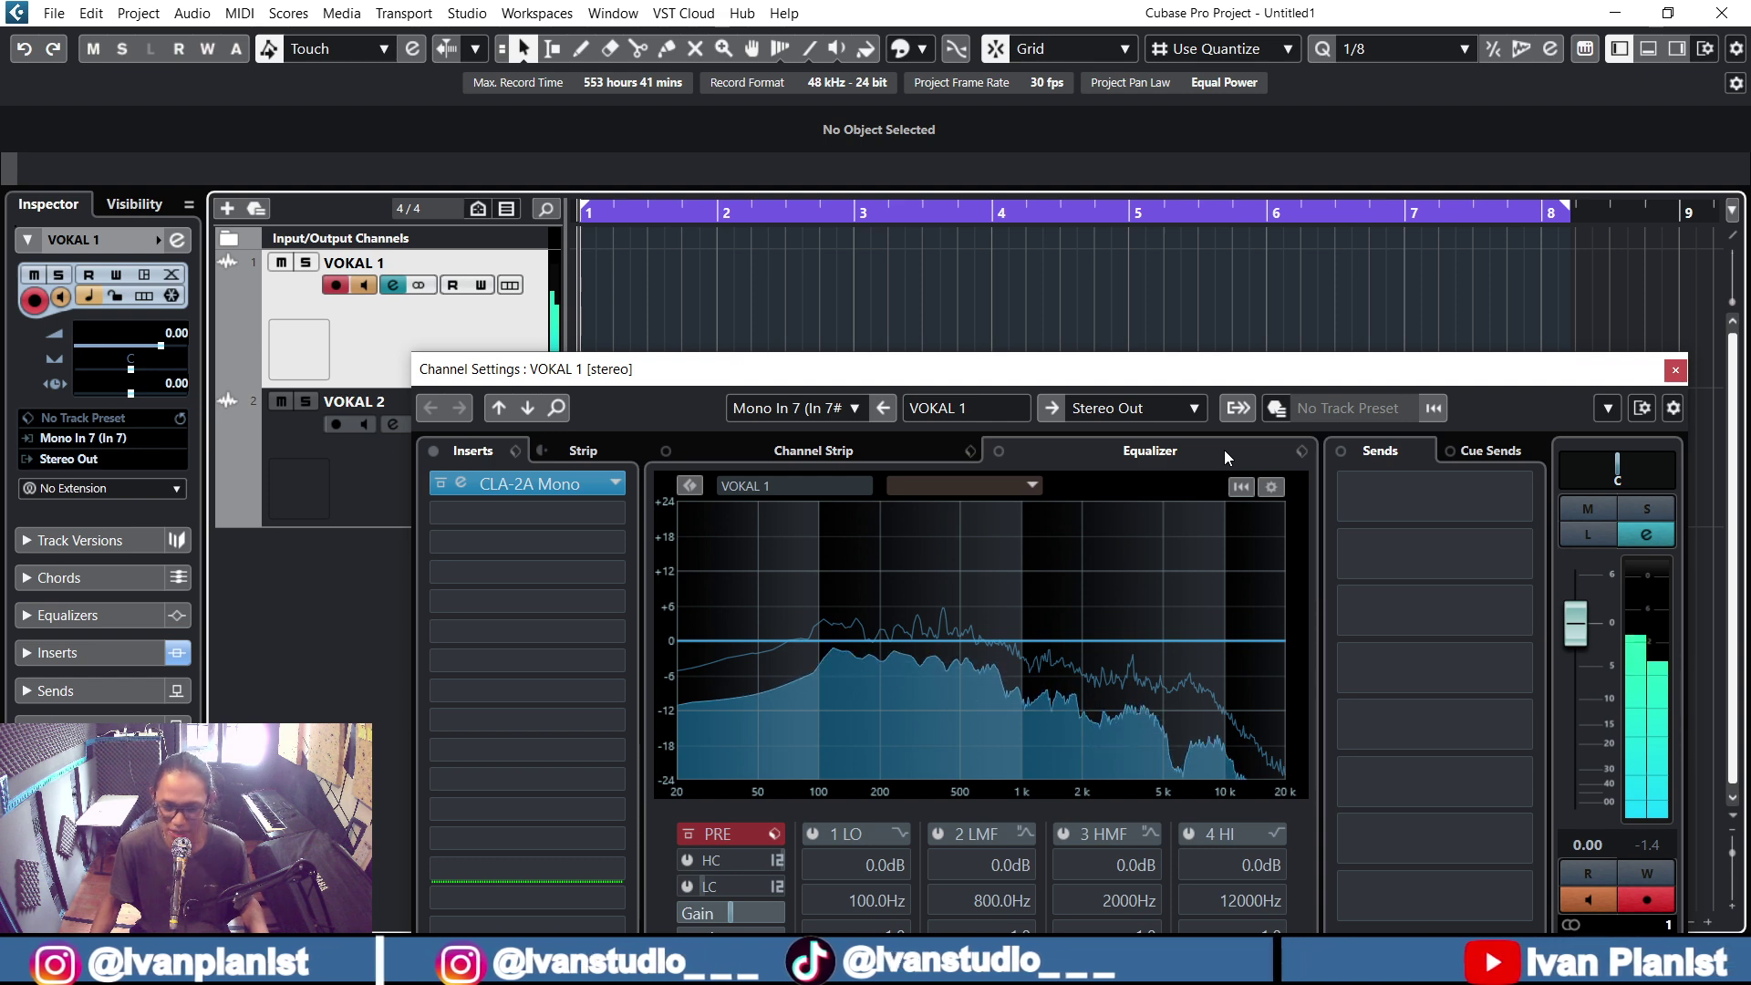
- Switch VOKAL 1's first insert back to CLA-2A Stereo, discarding the changes made to CLA-2A Mono
left_click_drag(898, 358, 872, 436)
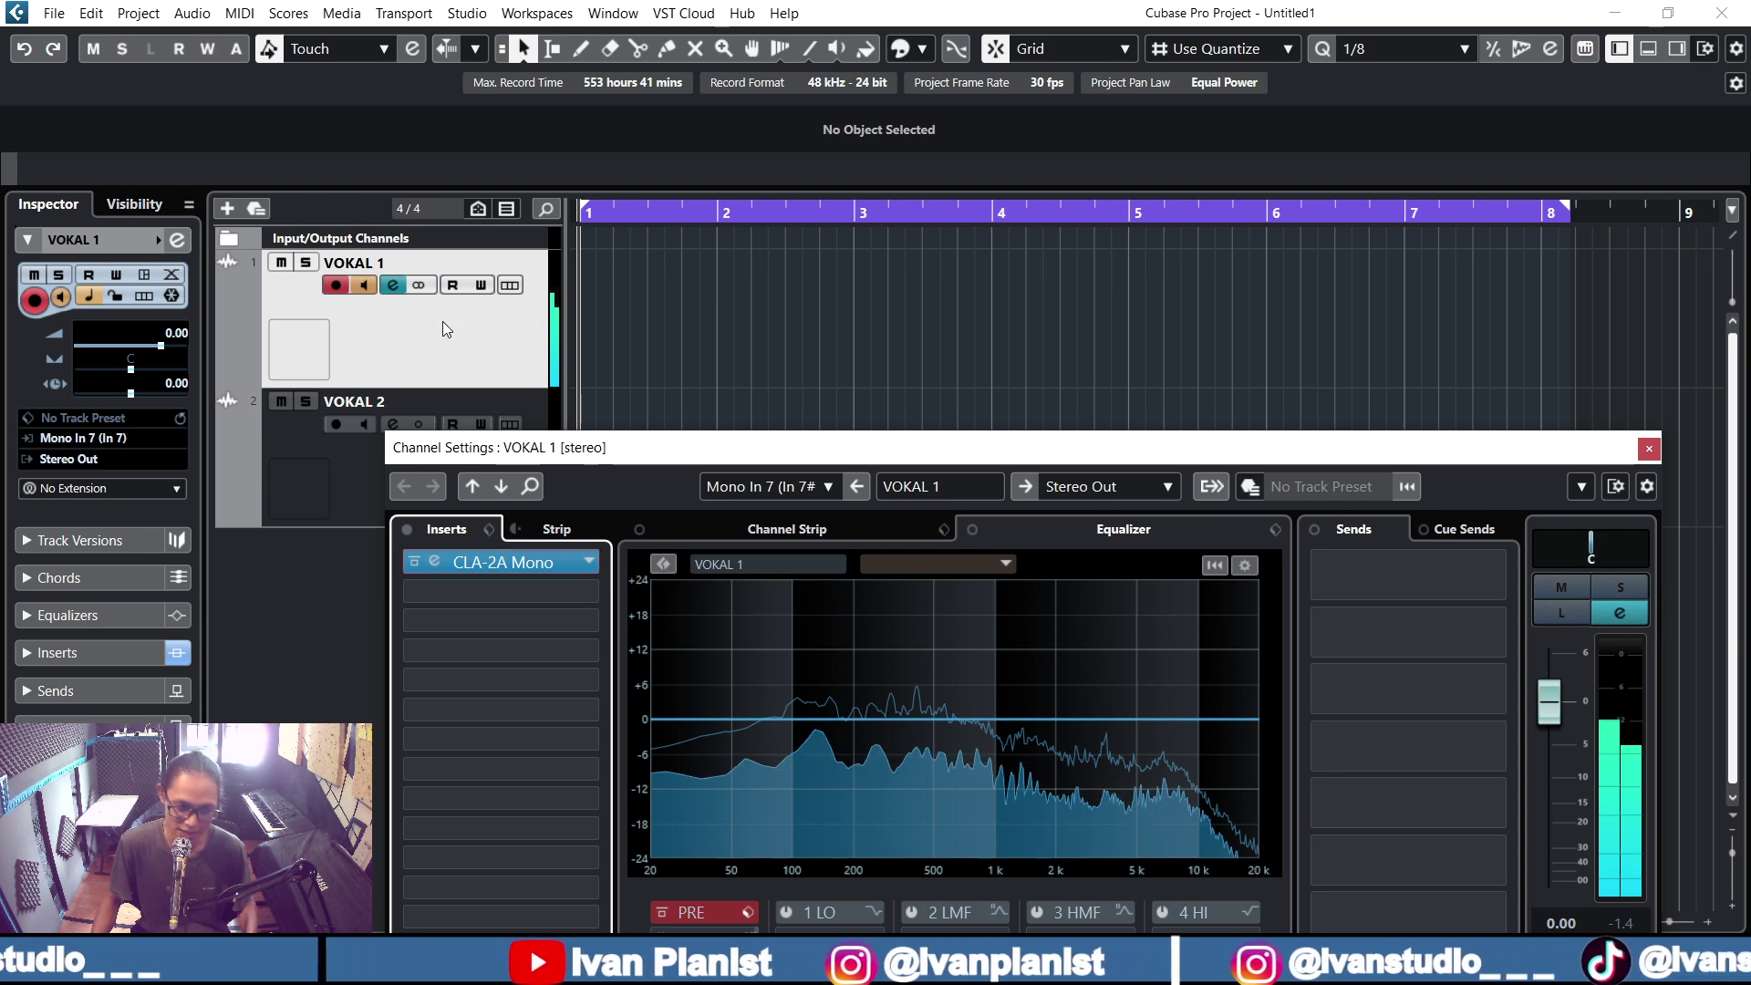
left_click(588, 558)
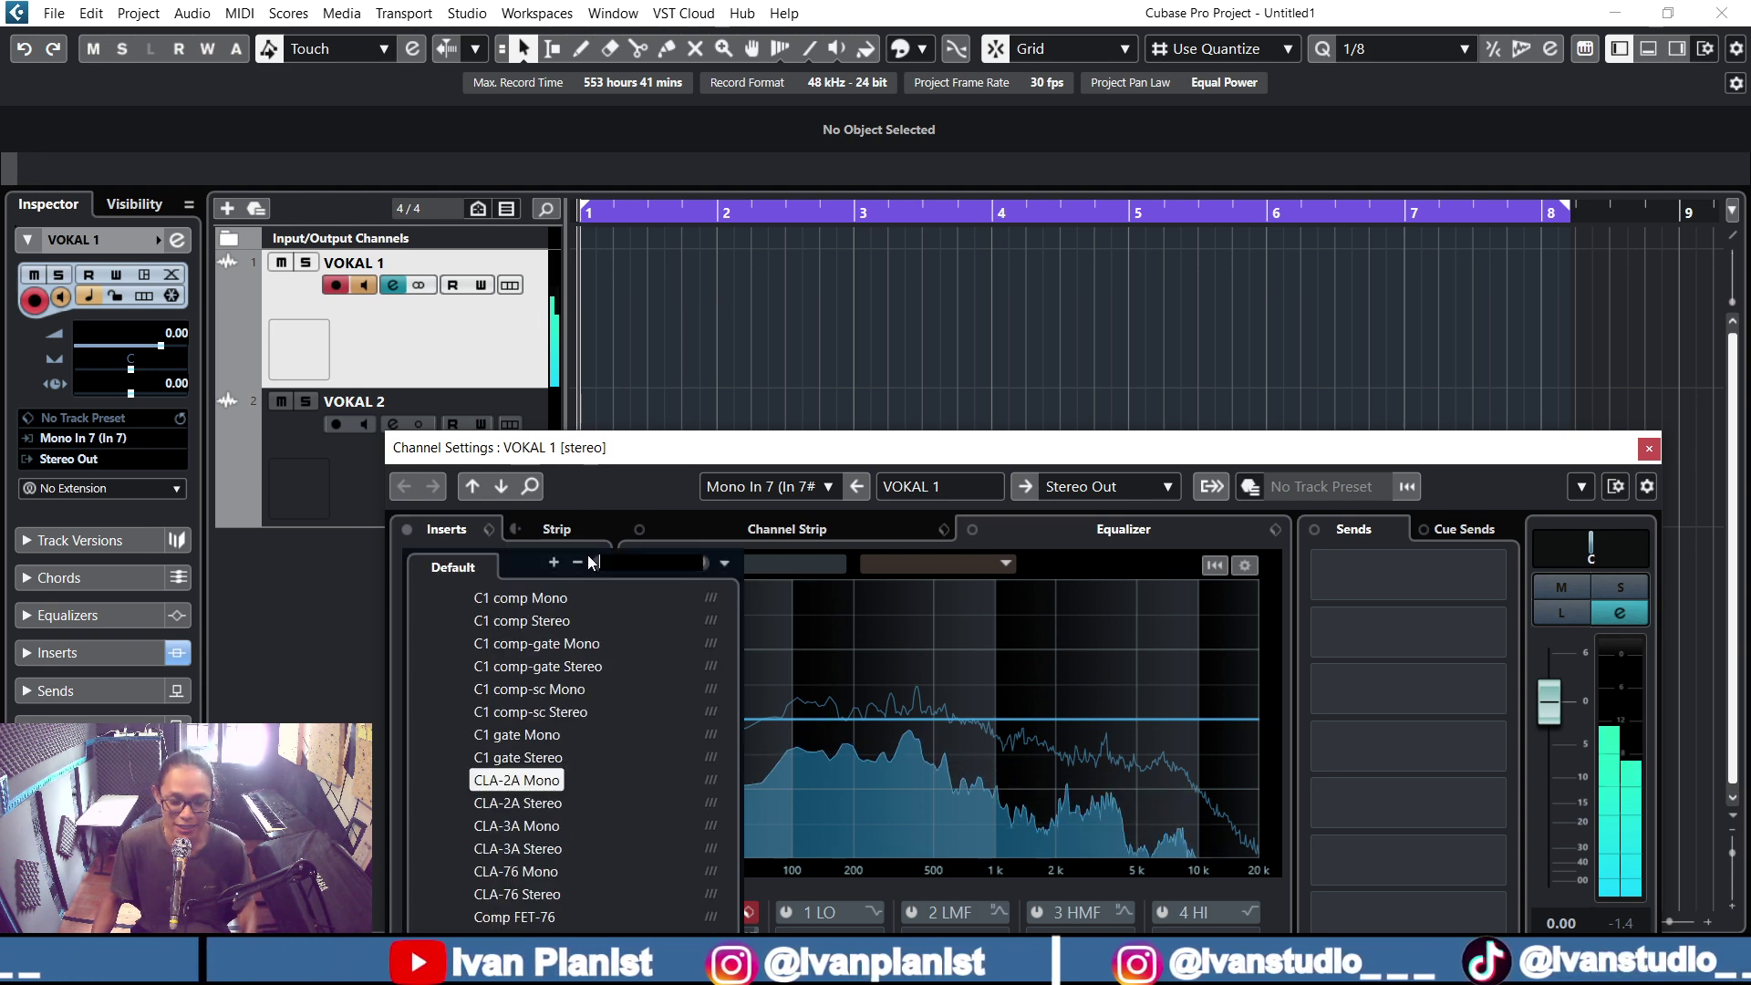
left_click(552, 808)
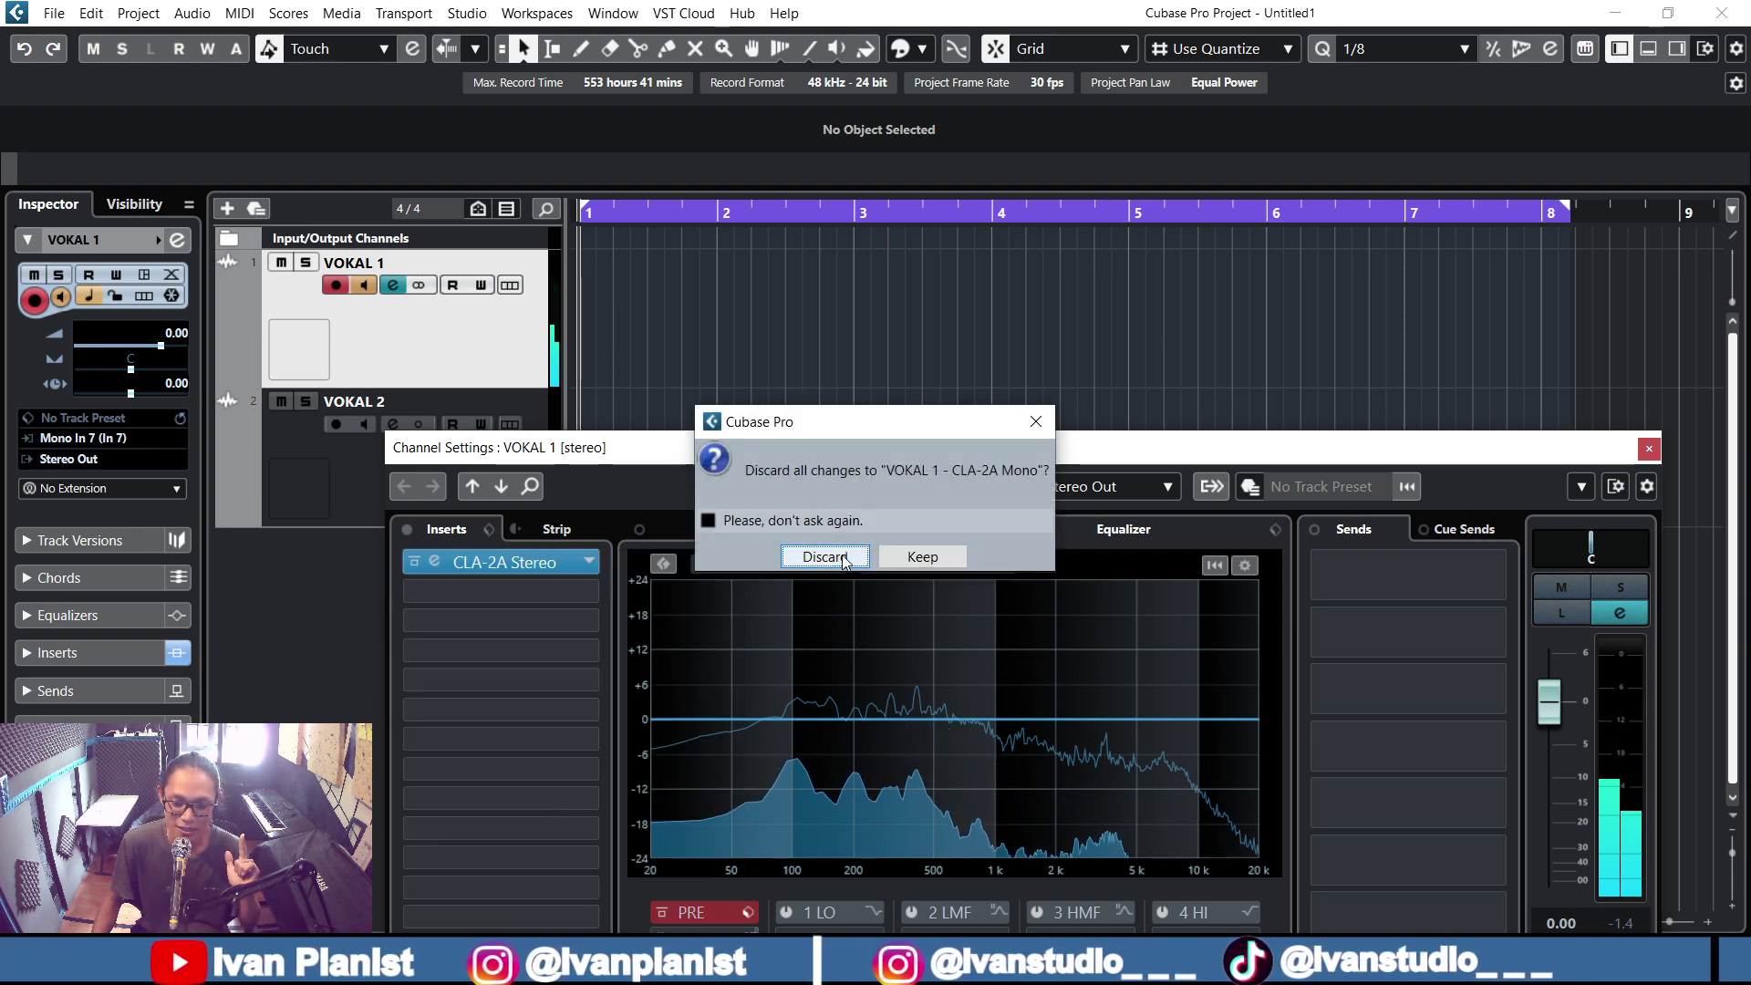
left_click(842, 558)
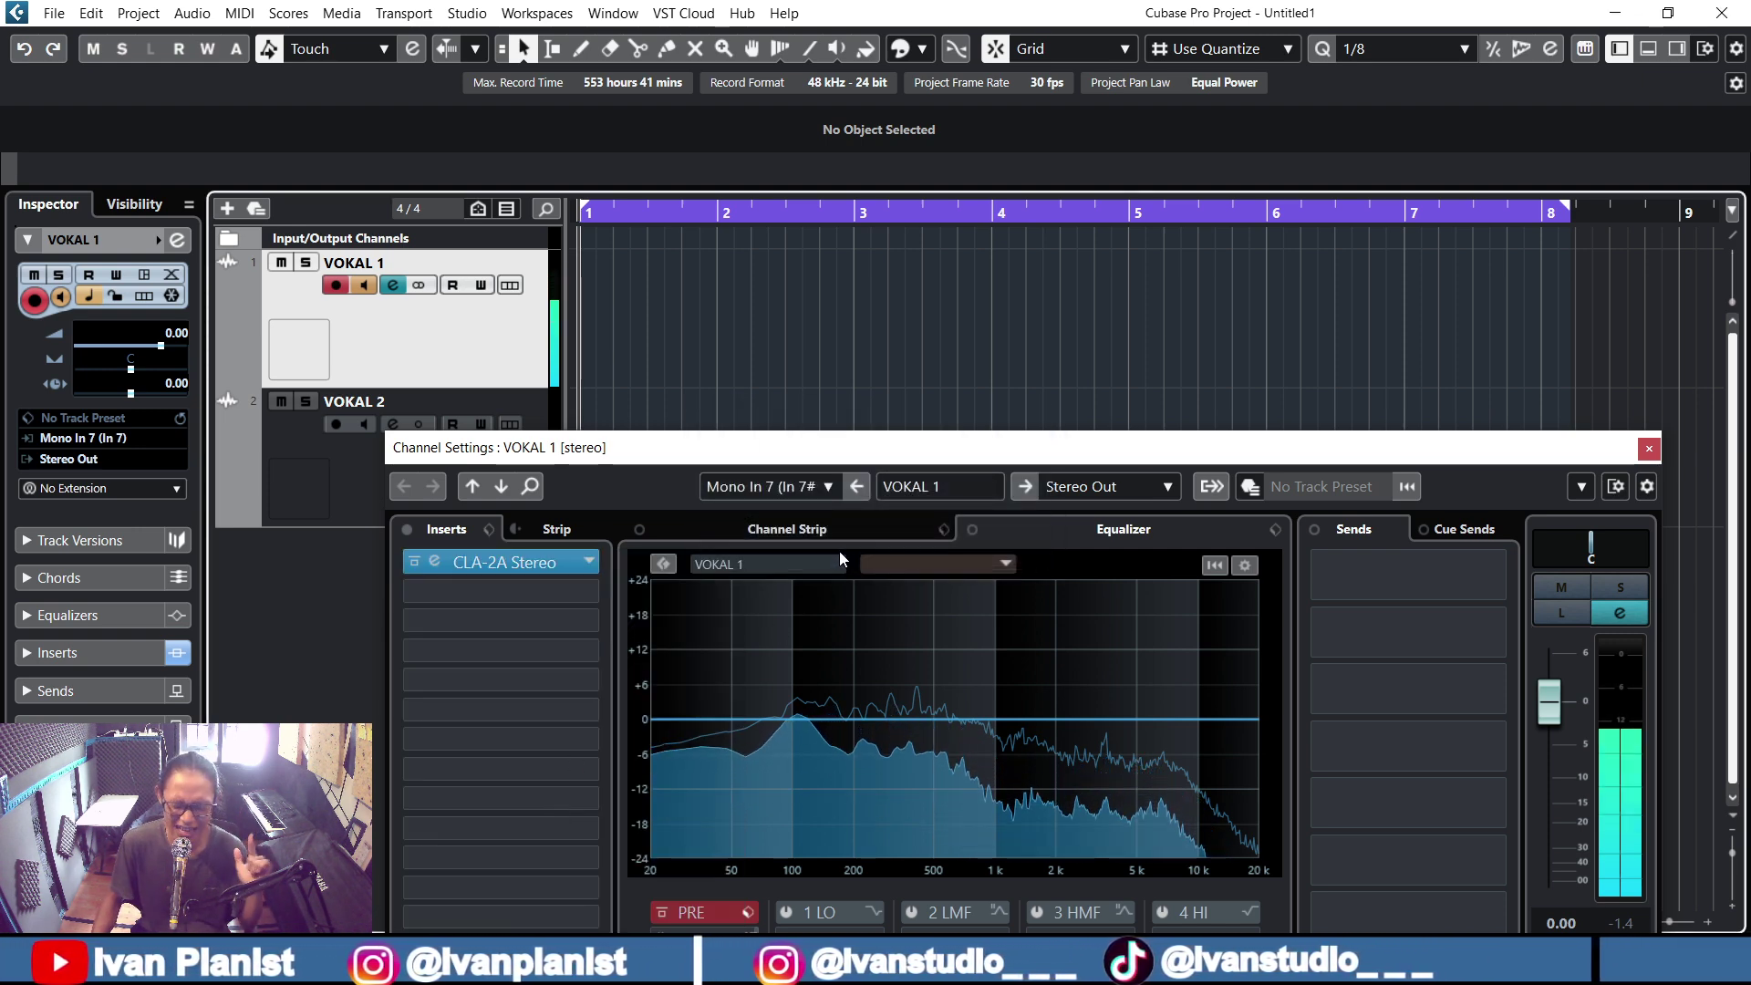
- Close VOKAL 1's channel settings and switch input monitoring from VOKAL 1 to VOKAL 2
left_click_drag(1016, 455, 995, 263)
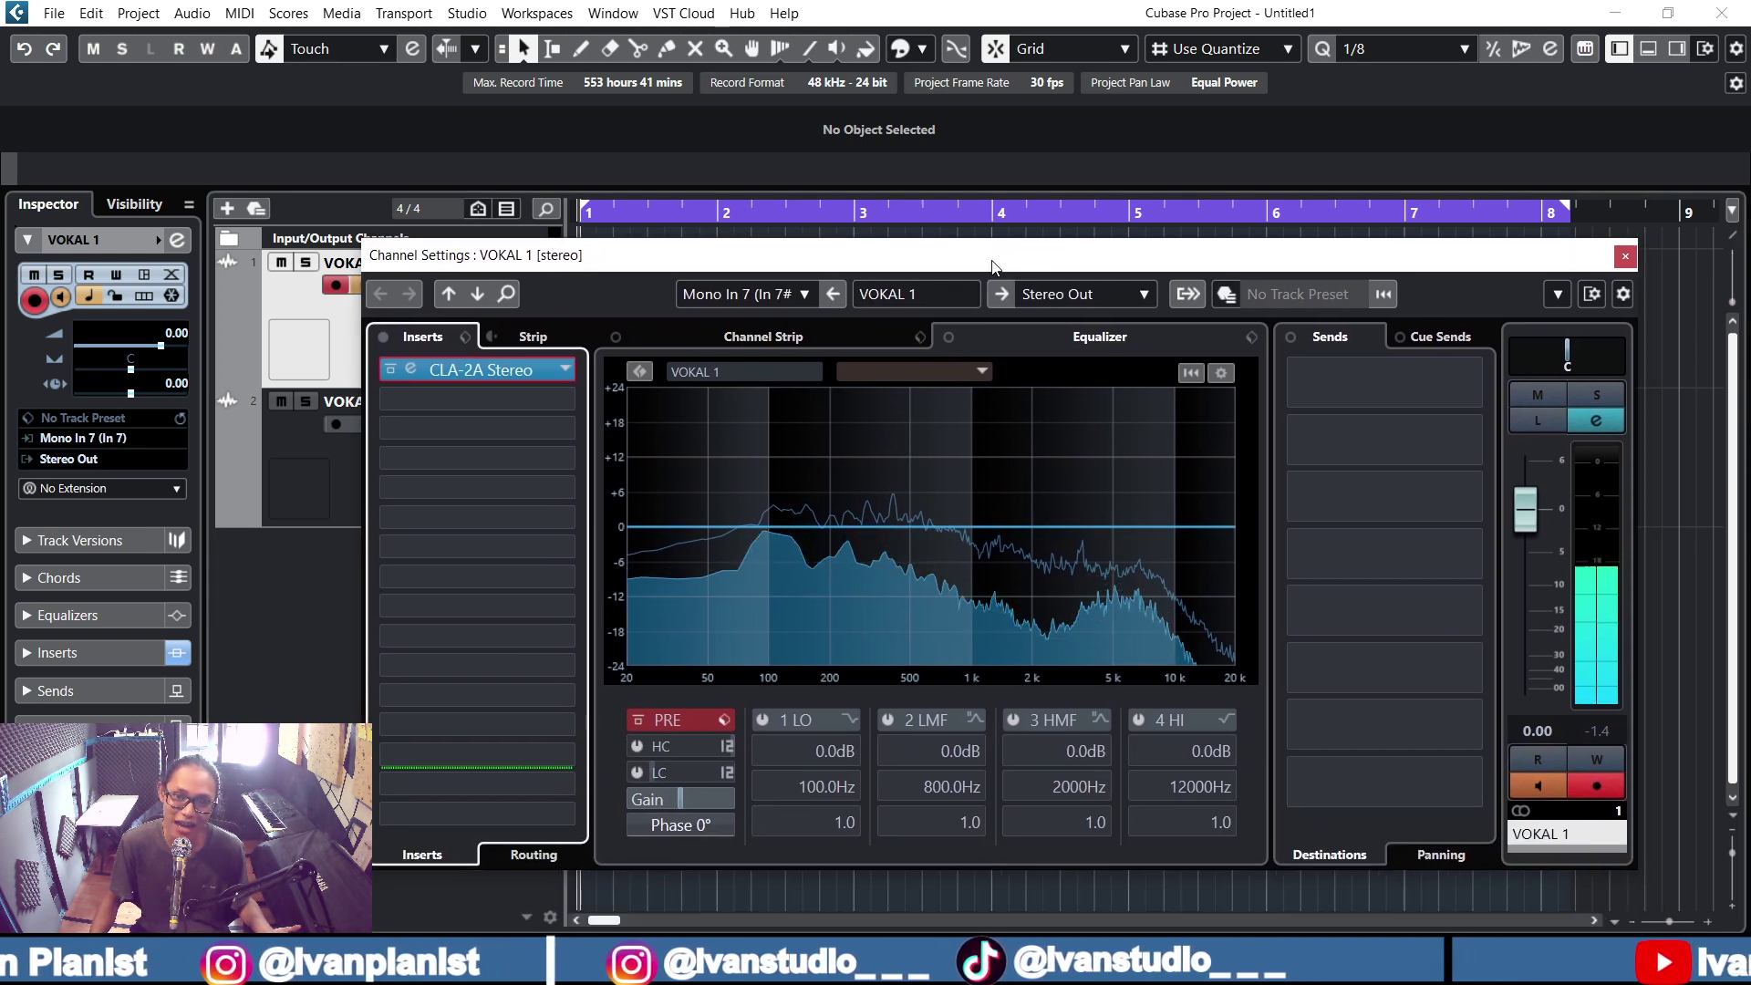
left_click(1625, 257)
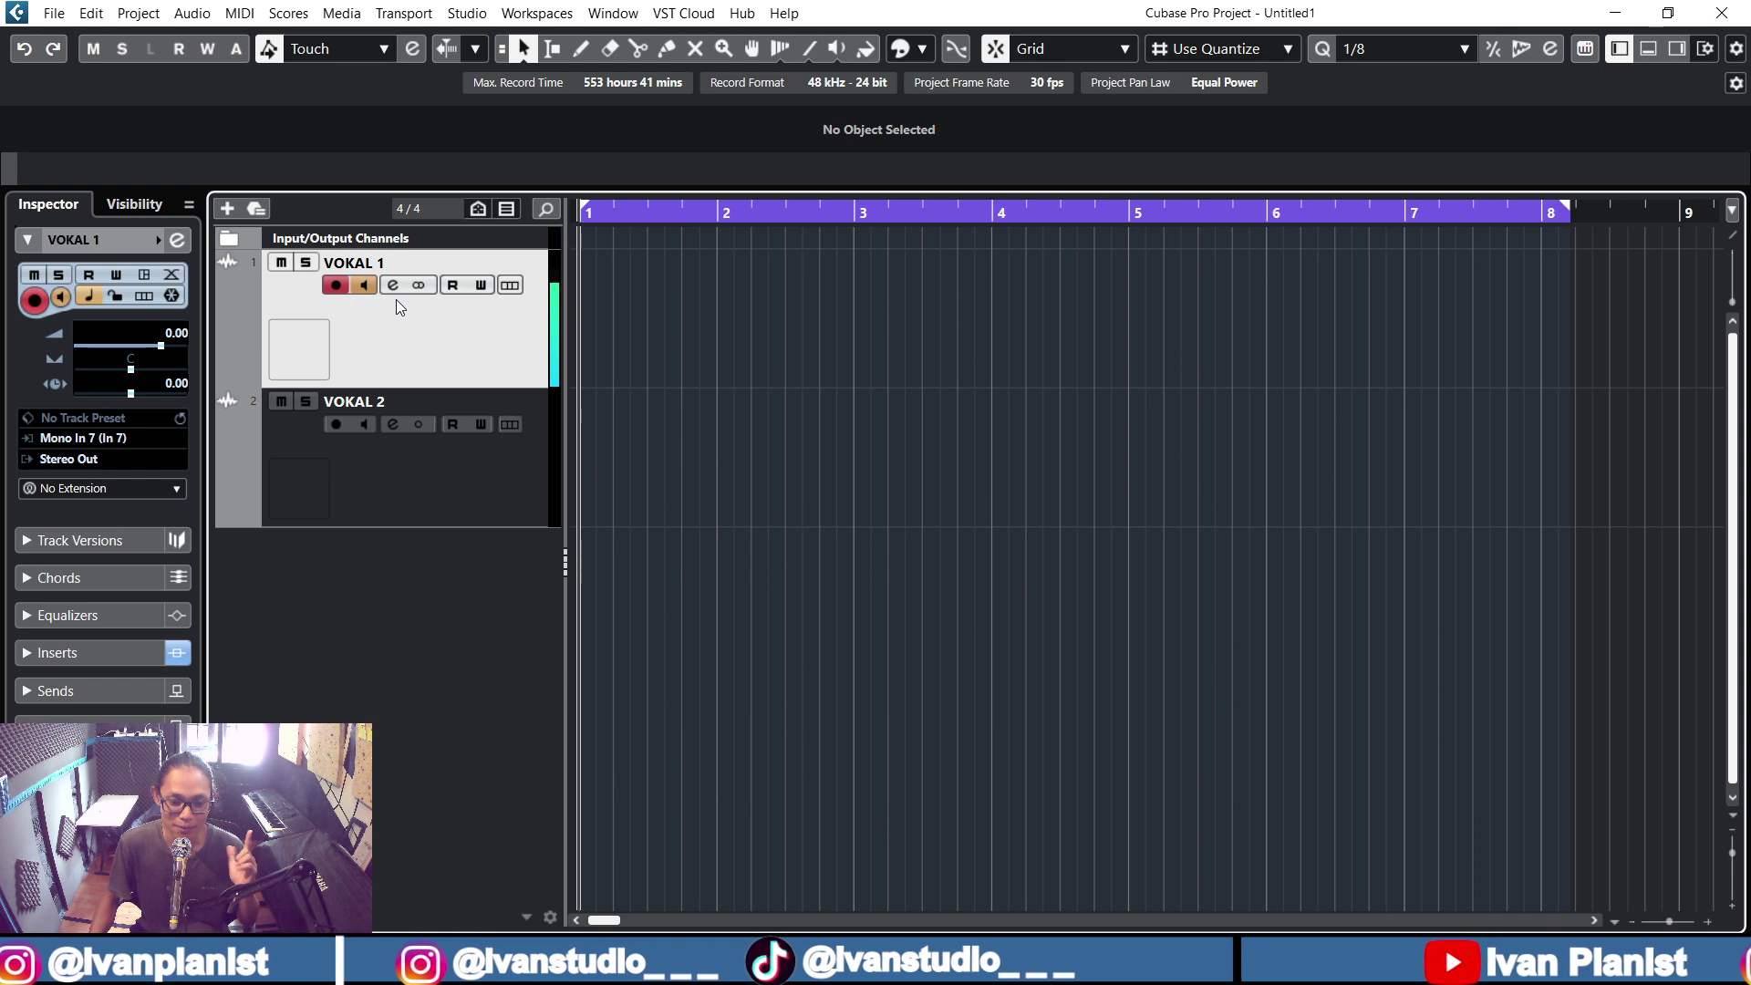
left_click(368, 283)
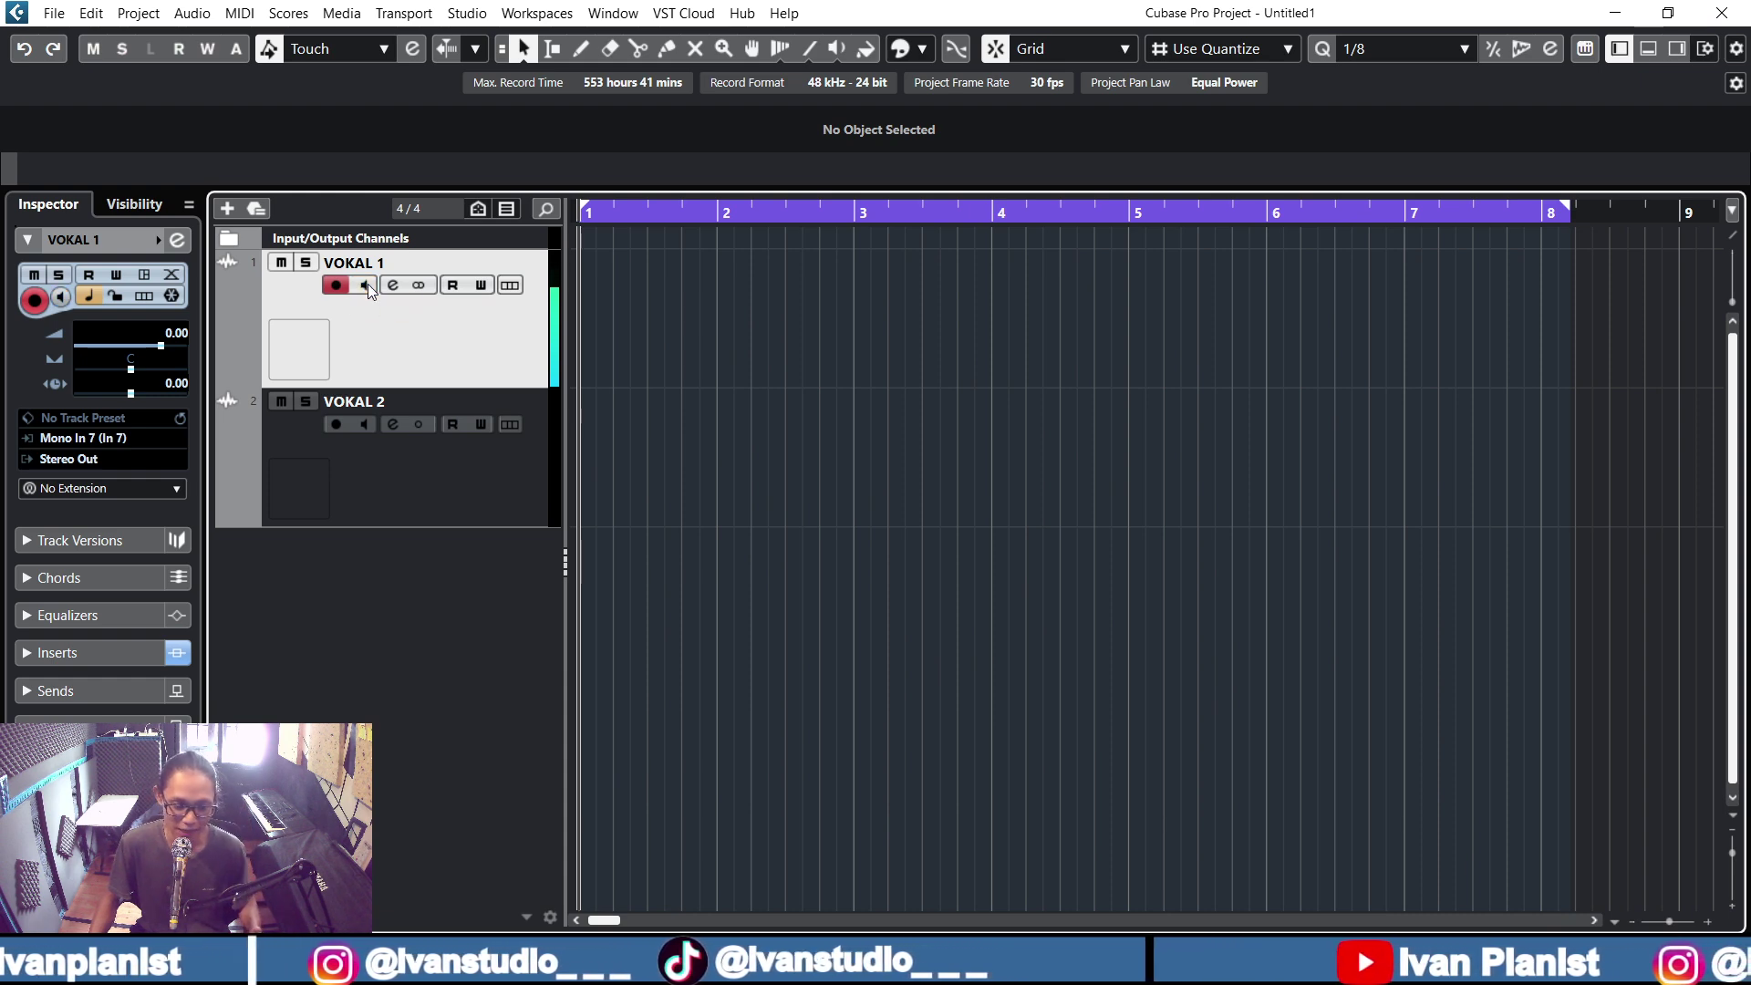
left_click(419, 488)
left_click(364, 424)
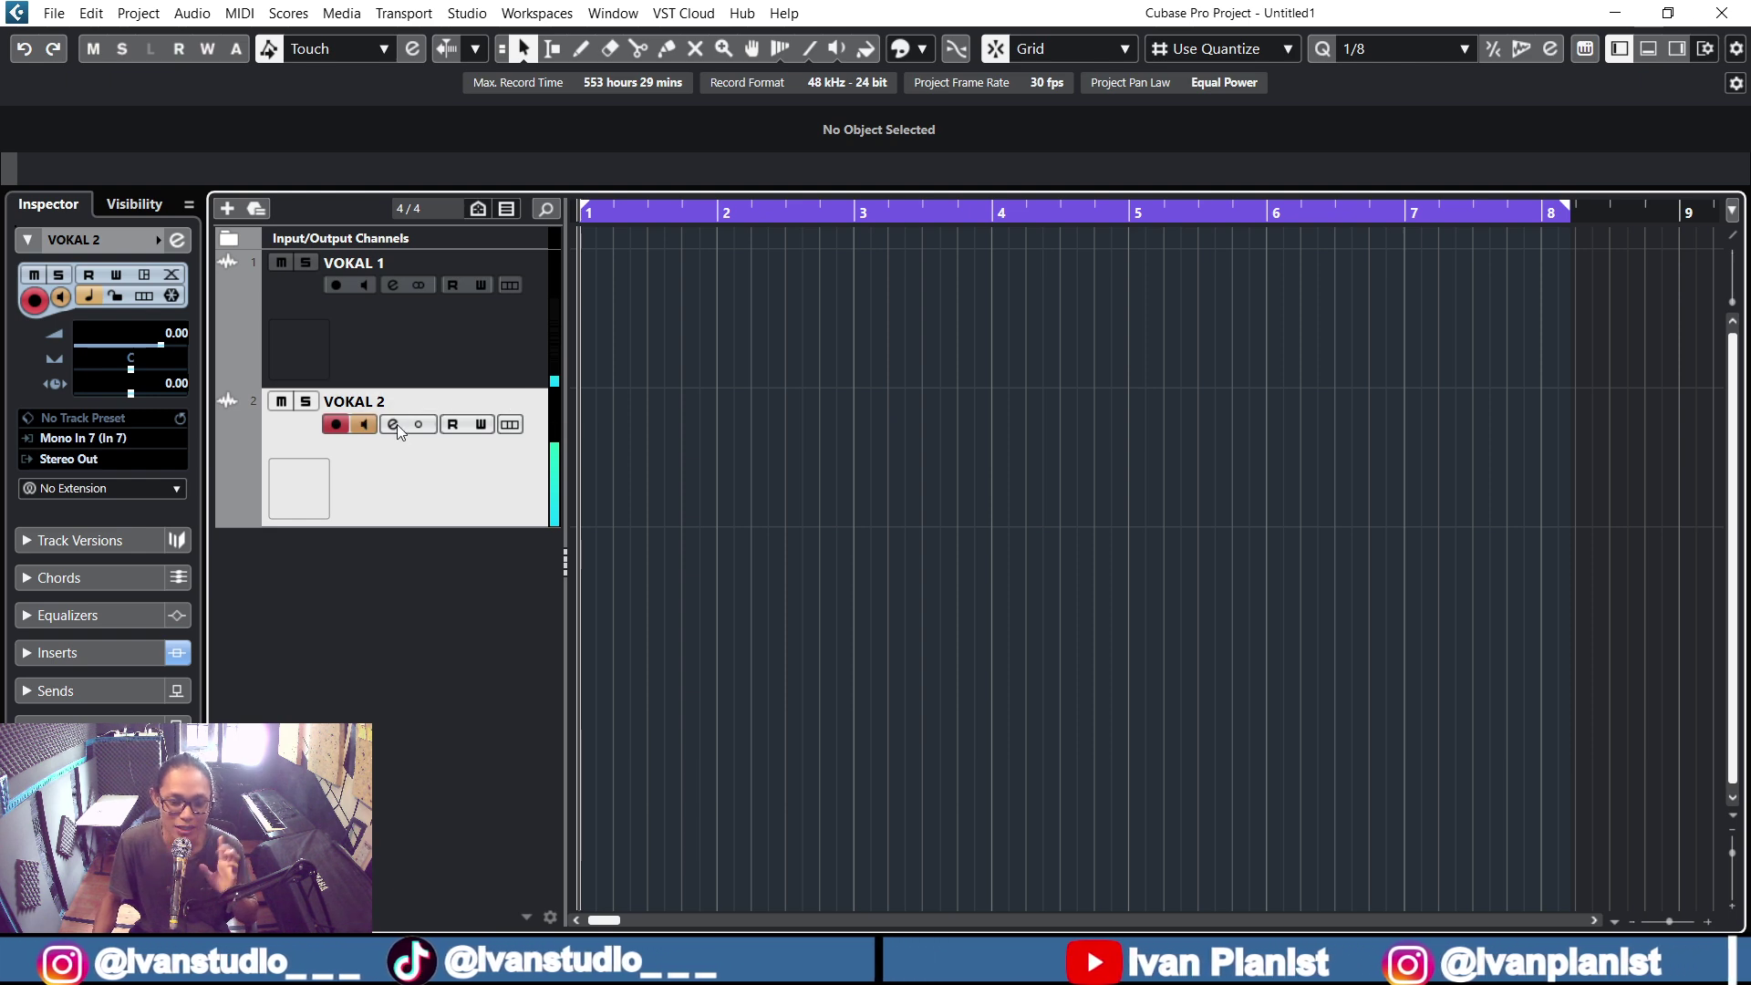
- Open VOKAL 2's channel settings and inspect the CLA-2A Mono compressor in its first insert slot
left_click(394, 425)
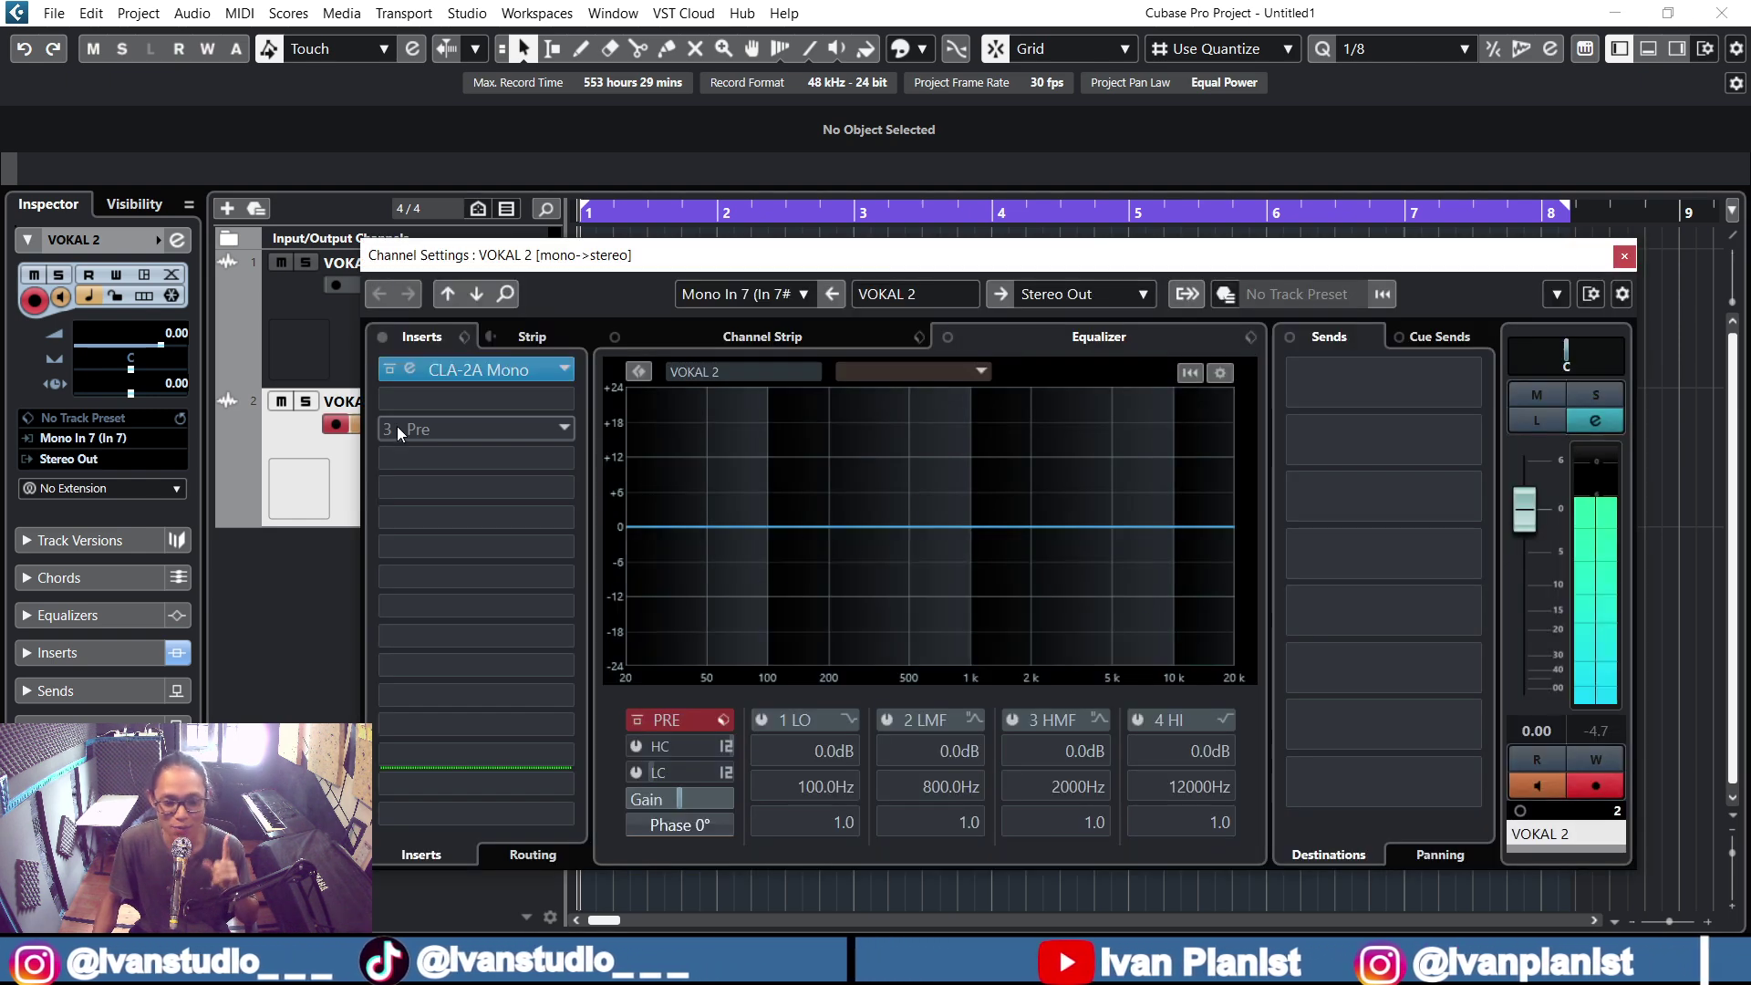
left_click(411, 371)
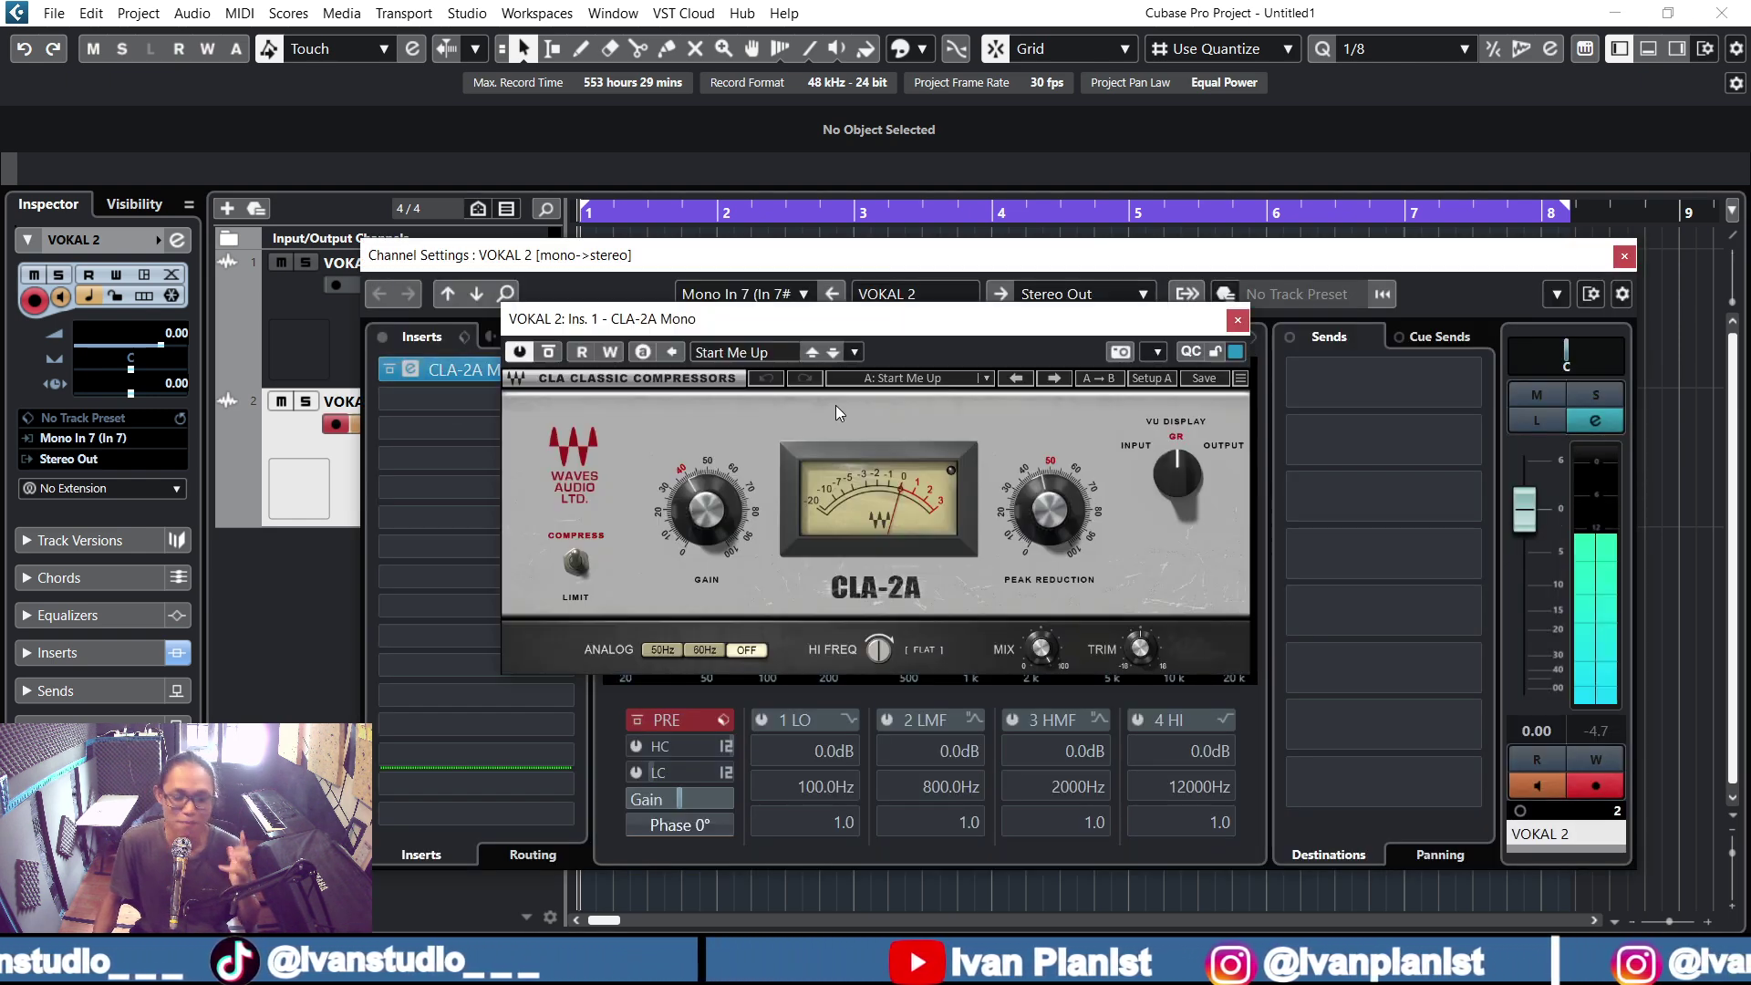
left_click(1237, 320)
- Replace CLA-2A Mono in VOKAL 2's first insert slot with CLA-2A Stereo, and close the channel settings
left_click(564, 368)
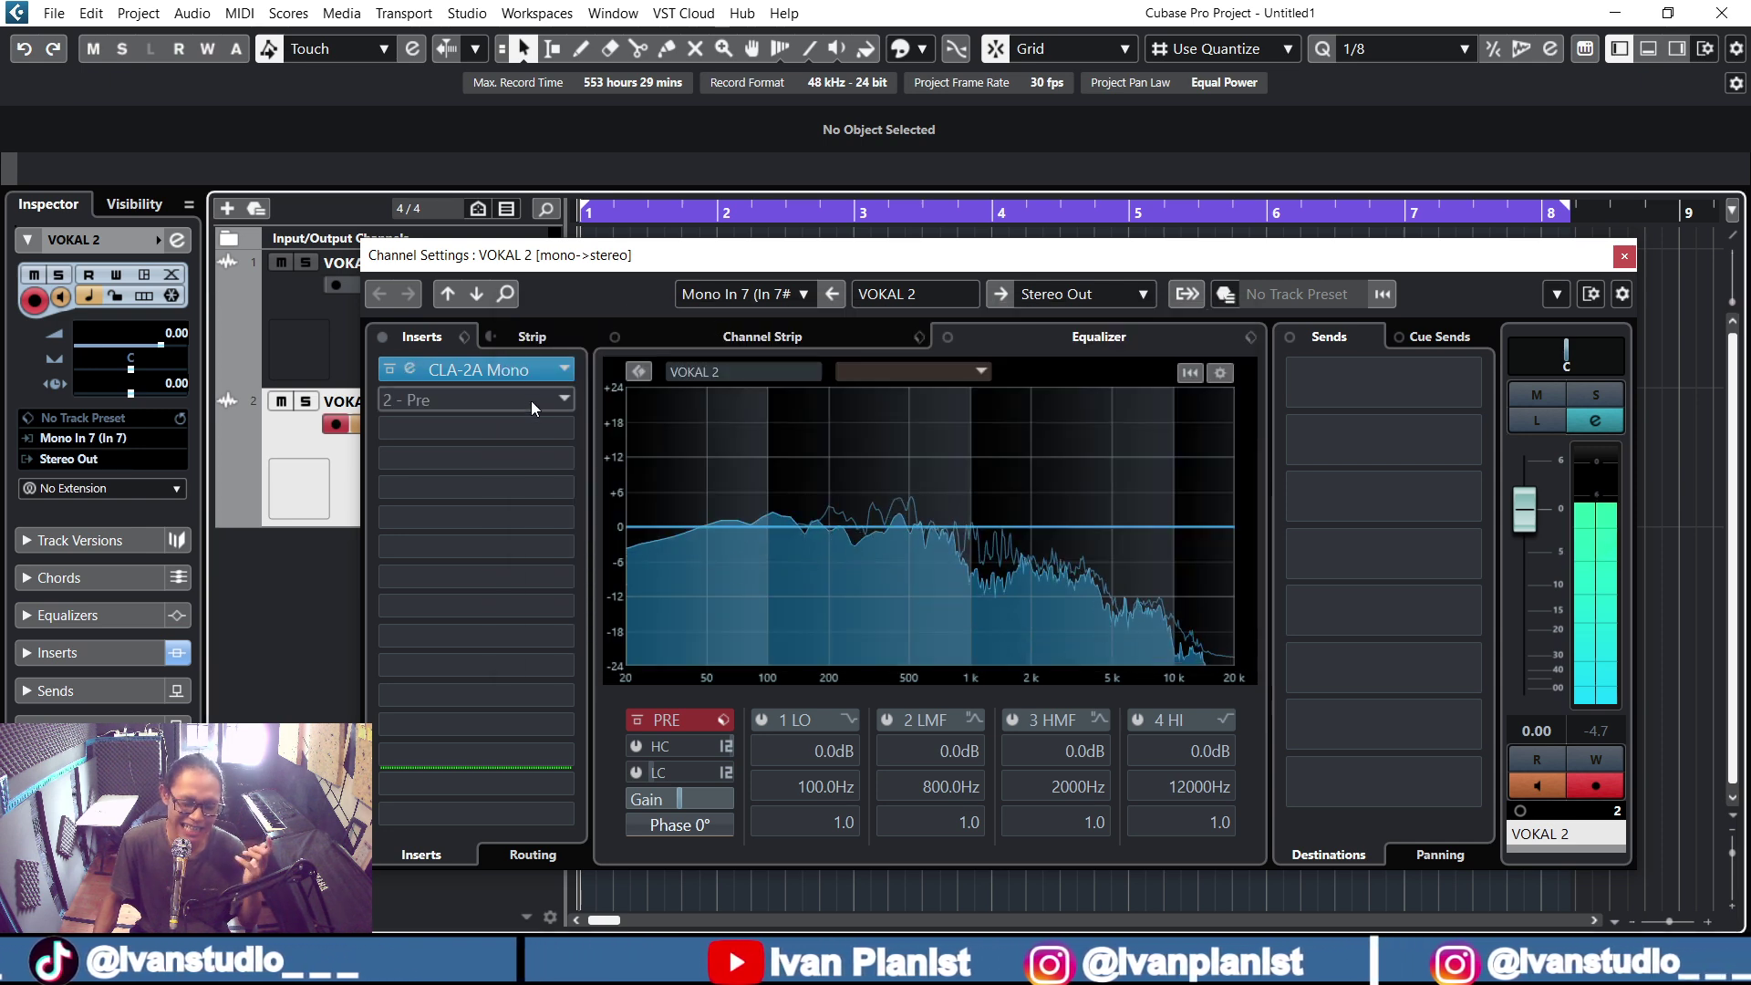
left_click(529, 400)
left_click(564, 369)
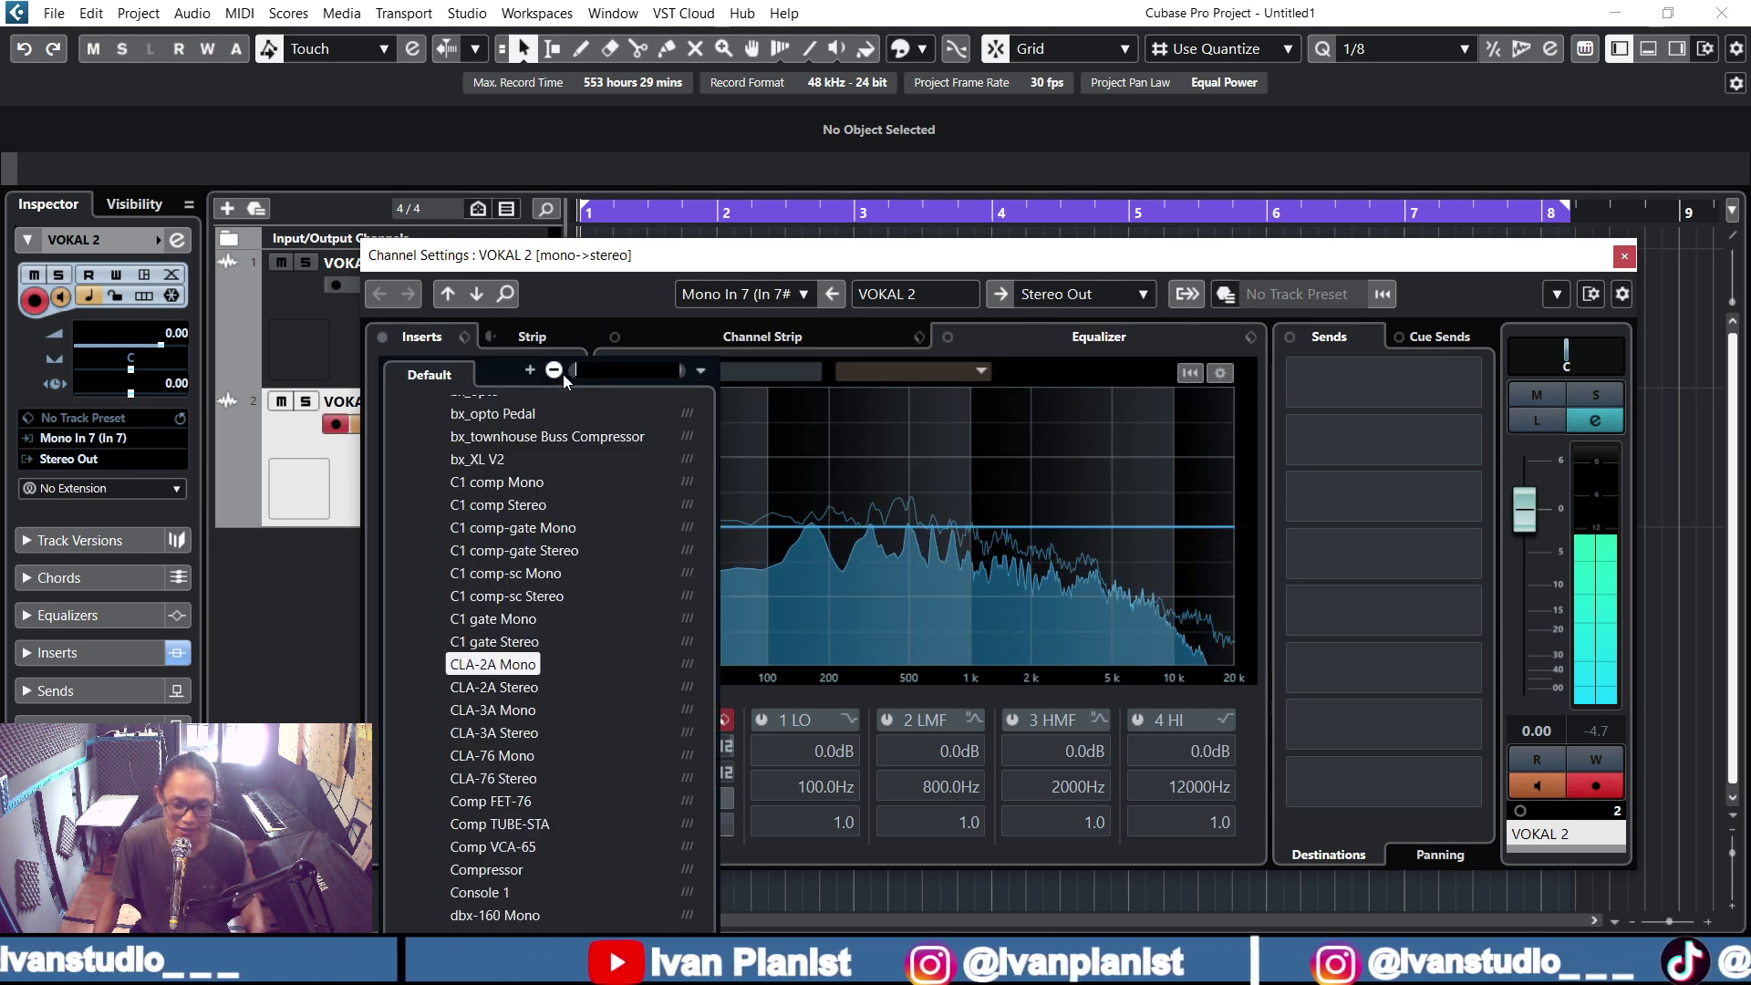
left_click(527, 690)
left_click(527, 690)
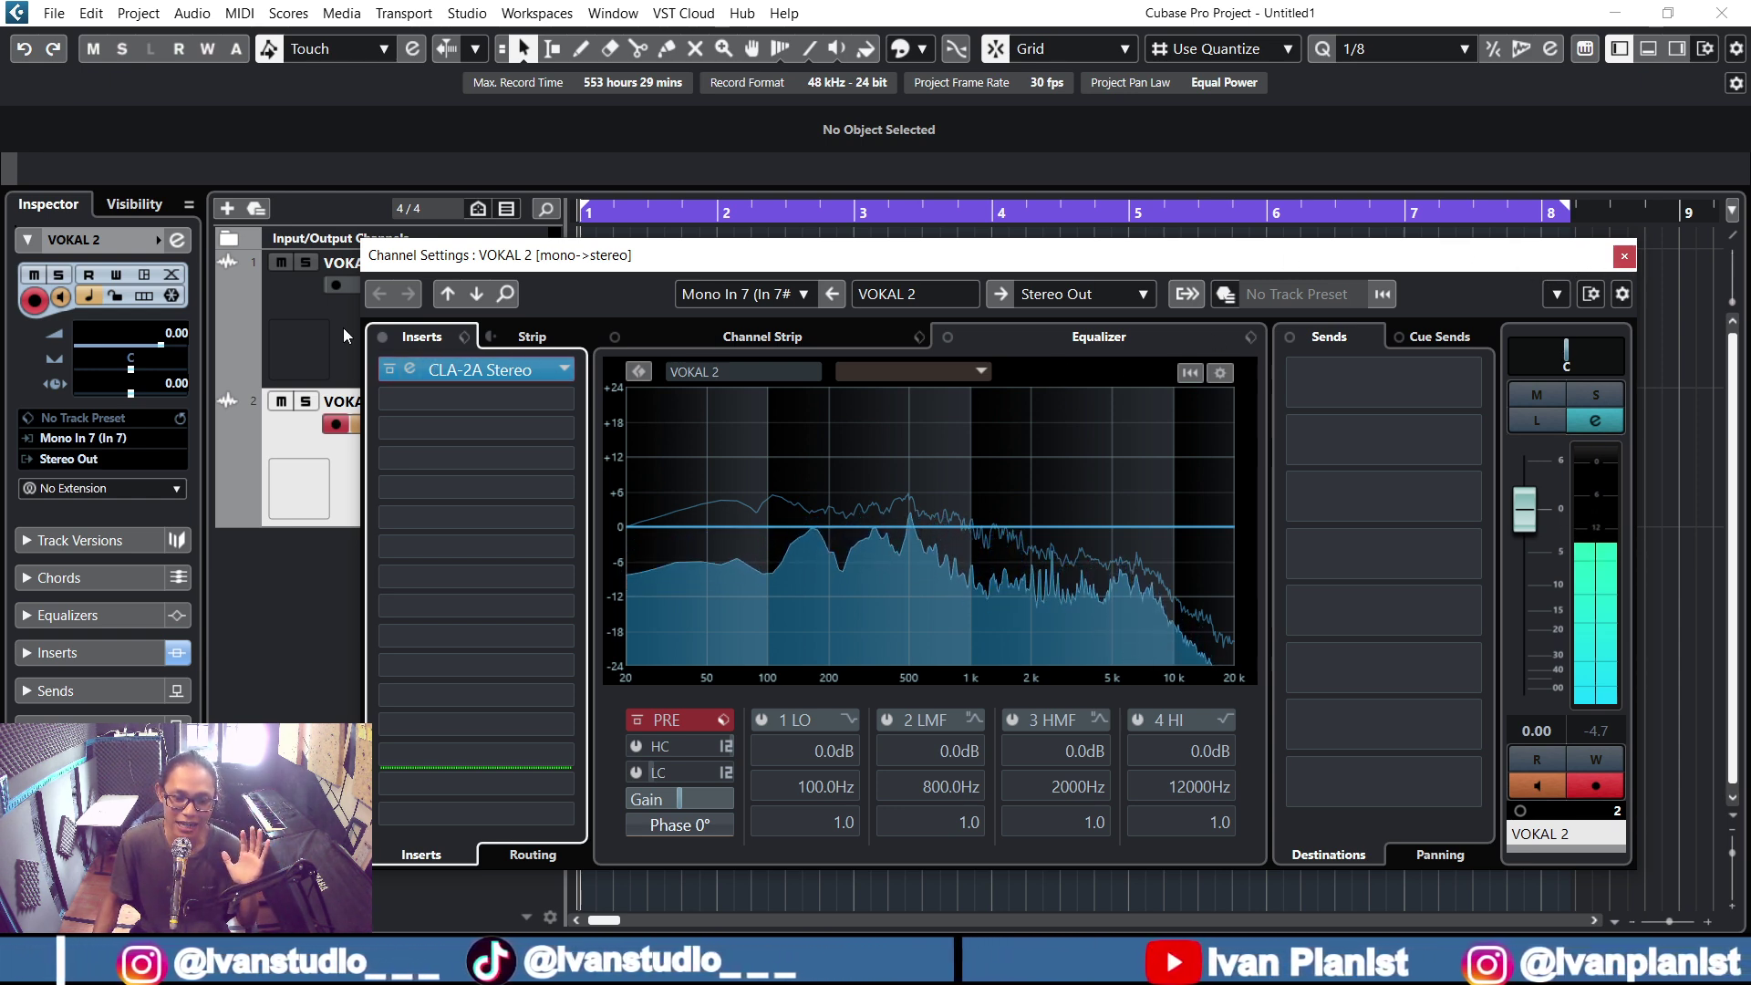
mouse_move(768, 263)
left_mouse_down()
mouse_move(767, 395)
mouse_move(763, 274)
left_mouse_up()
left_click(1621, 267)
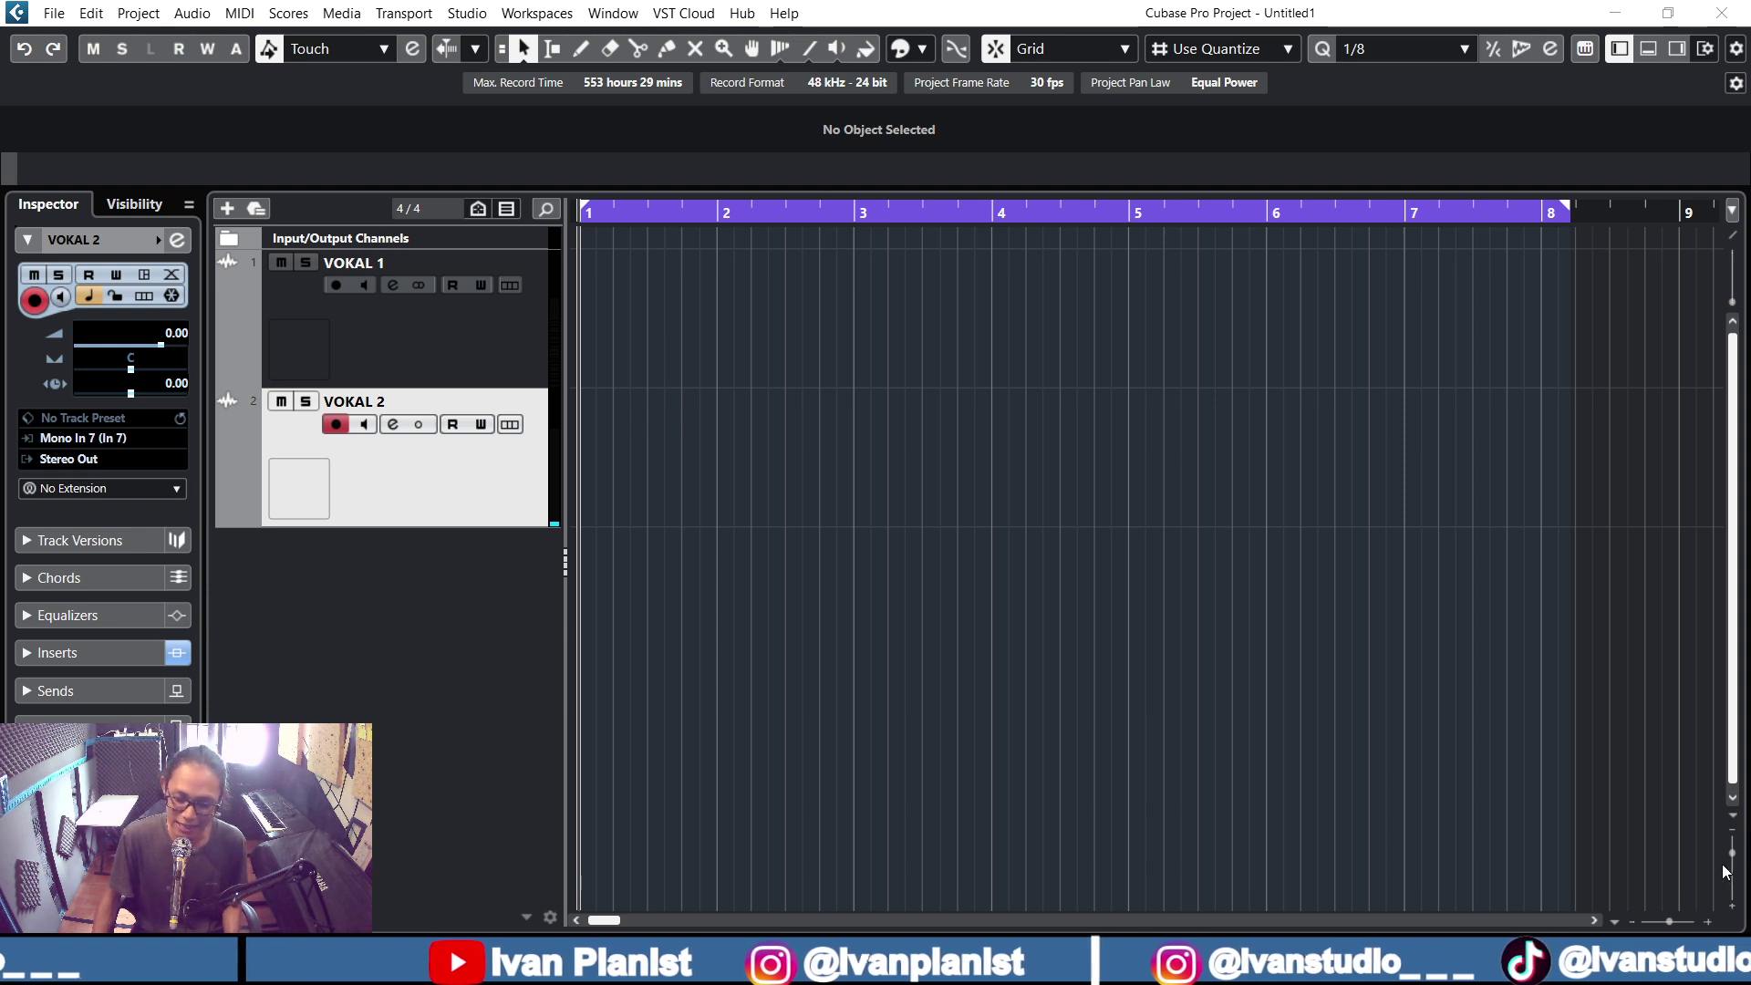
- Select the VOKAL 1 track and examine its channel configuration indicator beside VOKAL 2's
left_click_drag(1727, 871, 1734, 862)
left_click(476, 348)
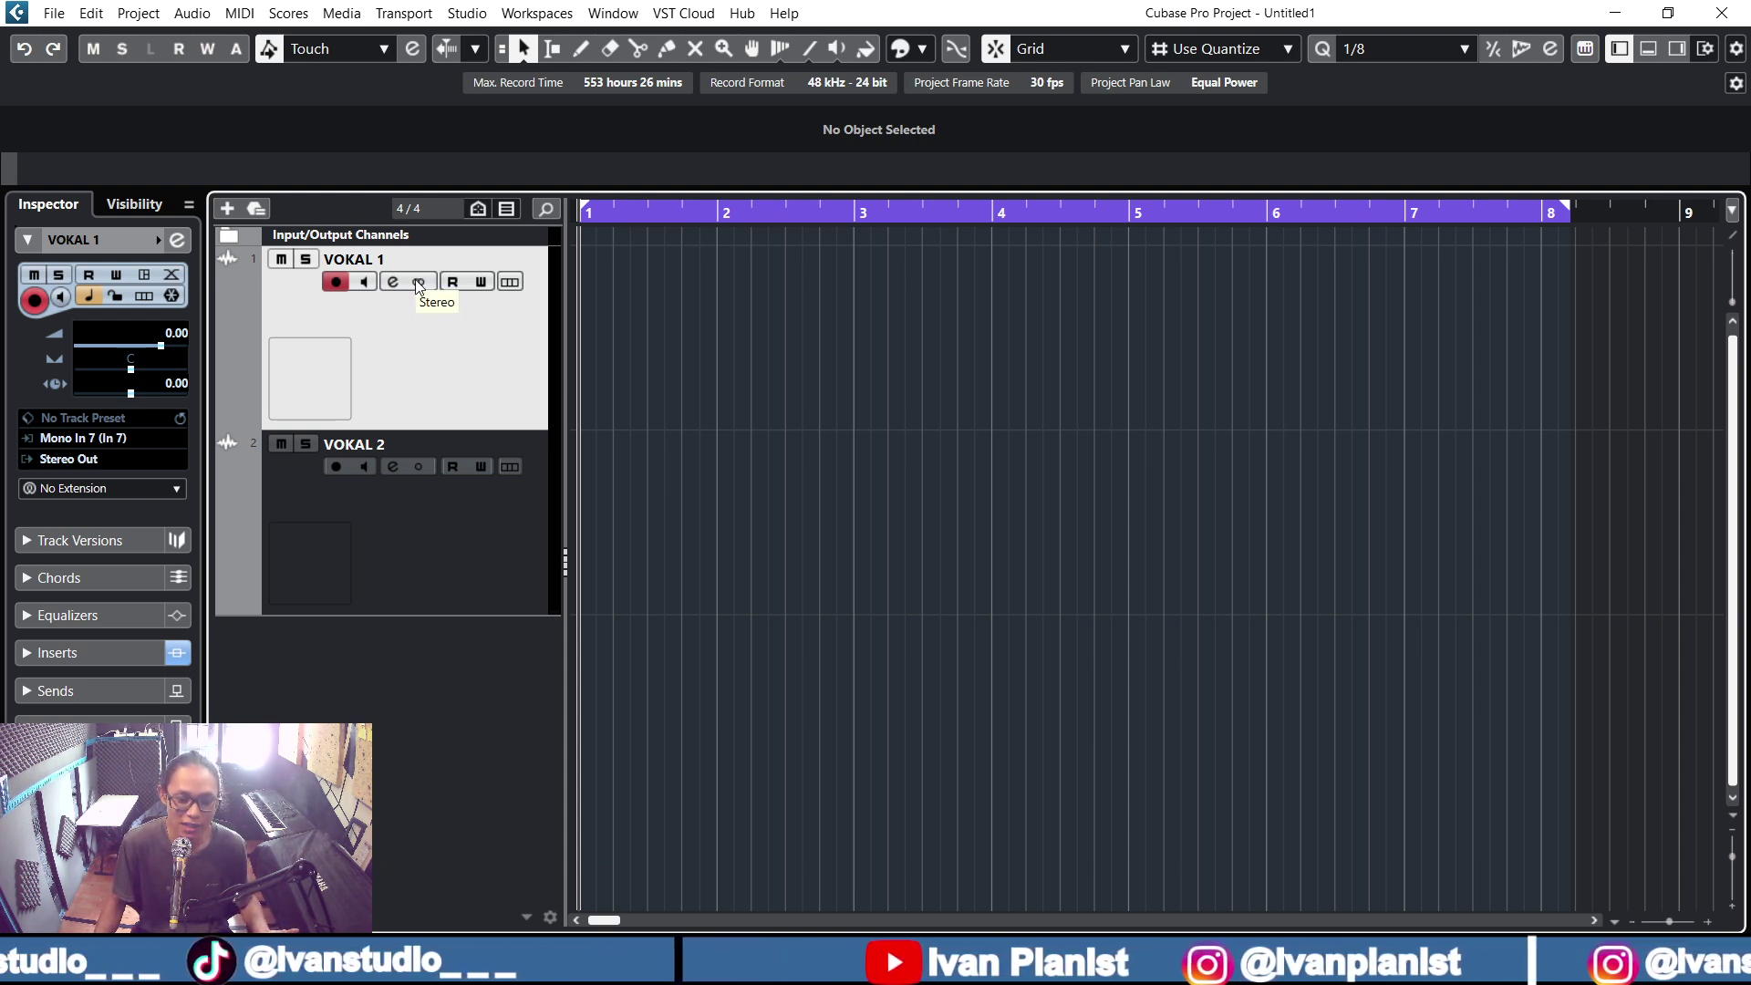
left_click(1734, 862)
left_click(1734, 862)
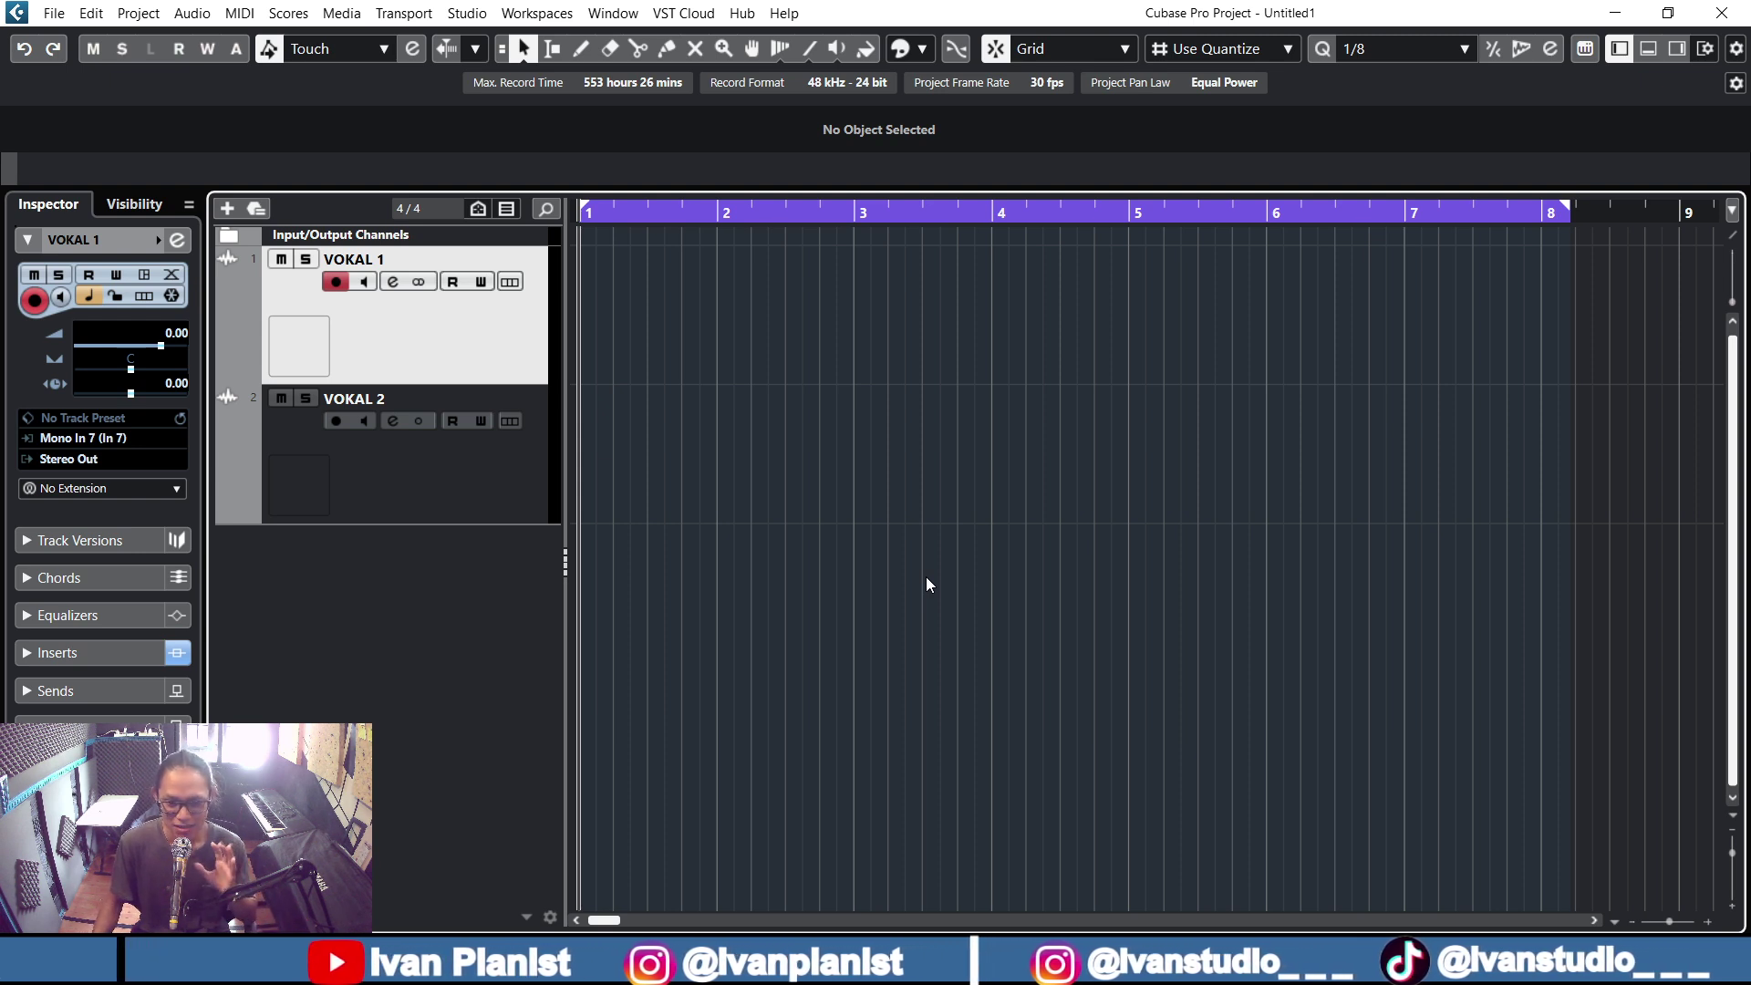
left_click(419, 282)
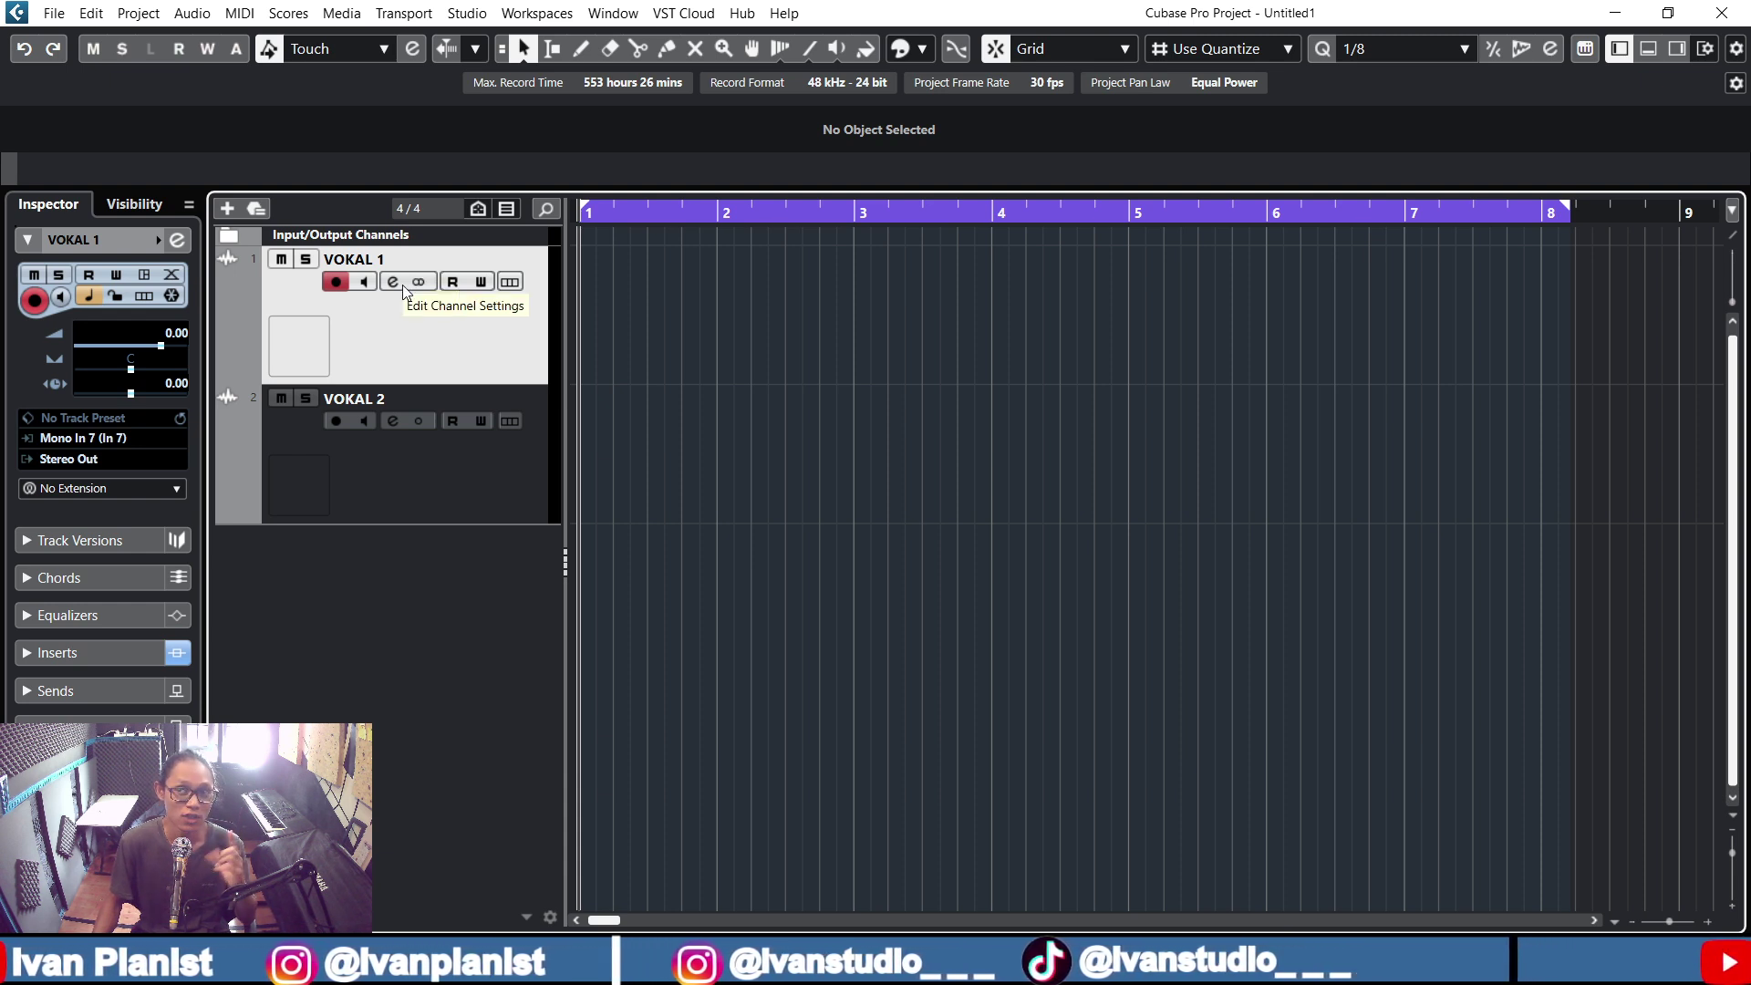